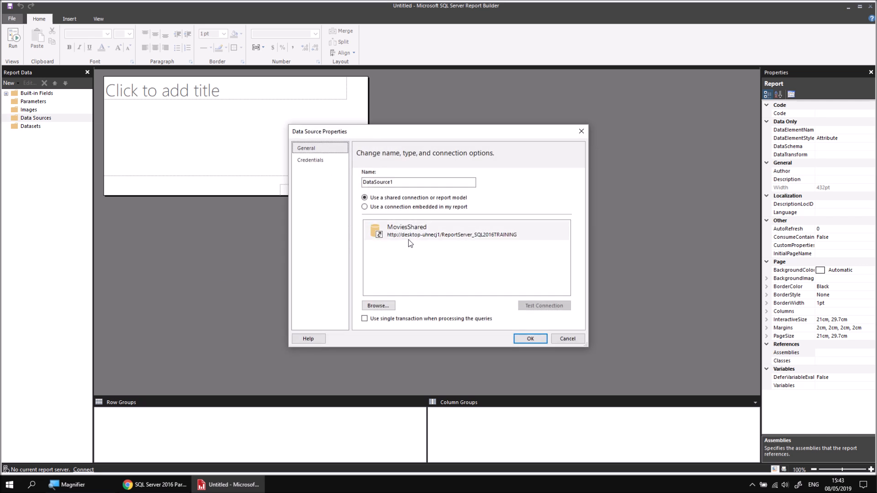
Step: Name the data source Movies and choose a connection embedded in the report
double_click(380, 185)
text(Movies)
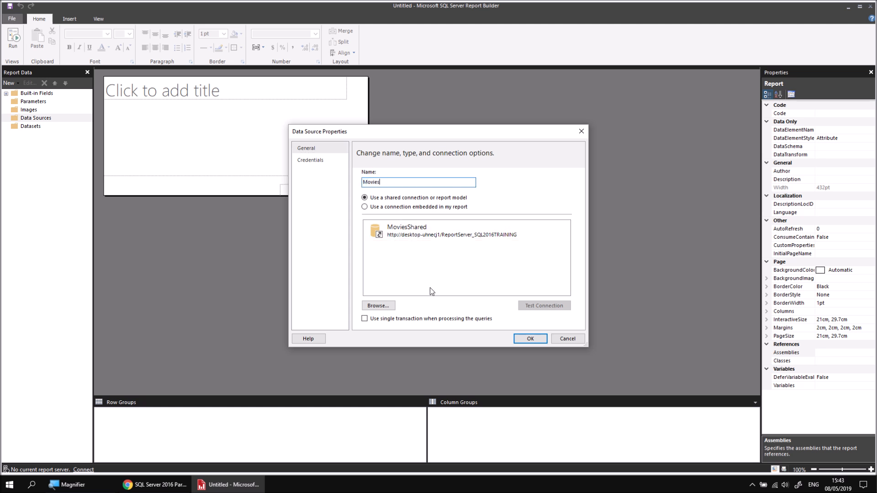
click(392, 207)
Step: Build the connection string for server .\sql2016training with the Movies database and confirm the data source
click(556, 258)
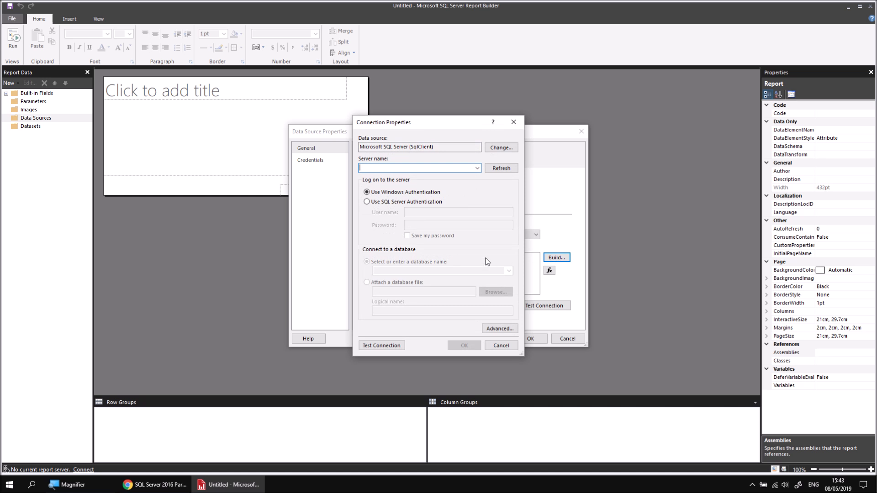
text(.\sql201)
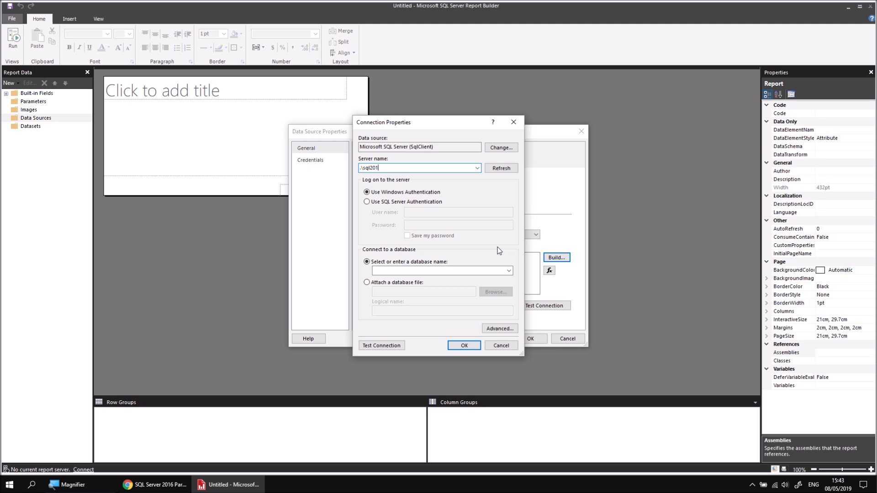
text(6training)
click(509, 271)
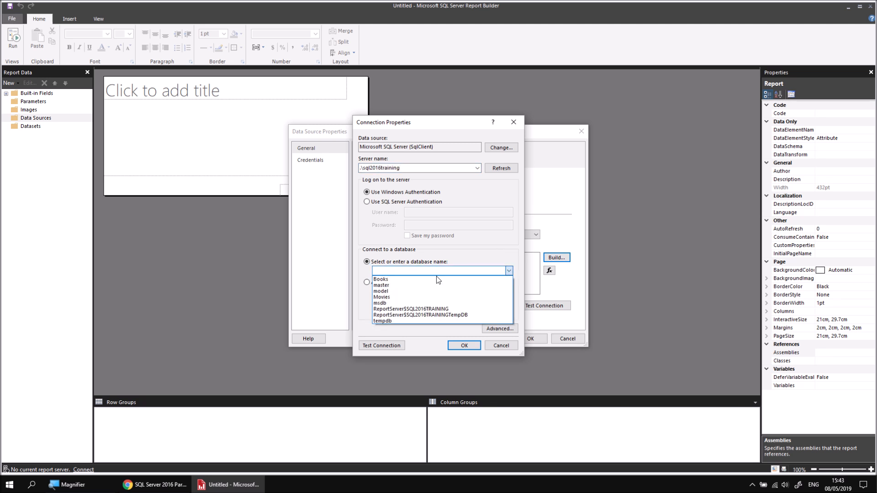
click(392, 298)
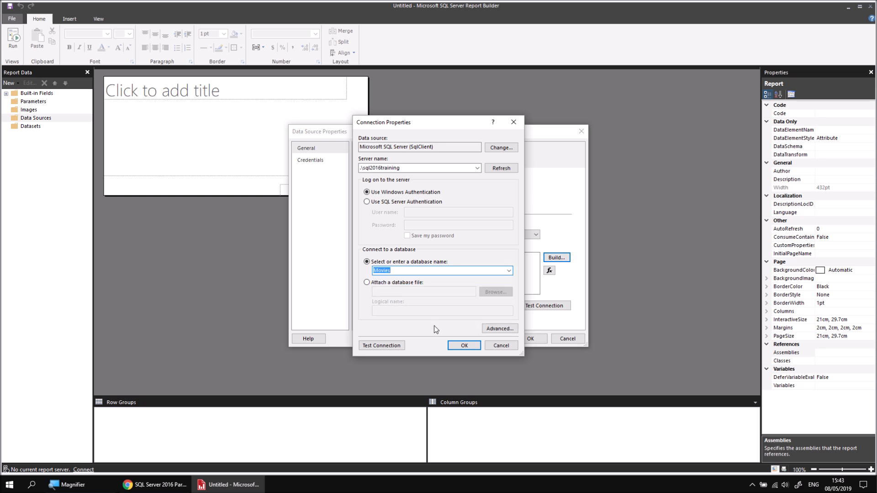
click(464, 344)
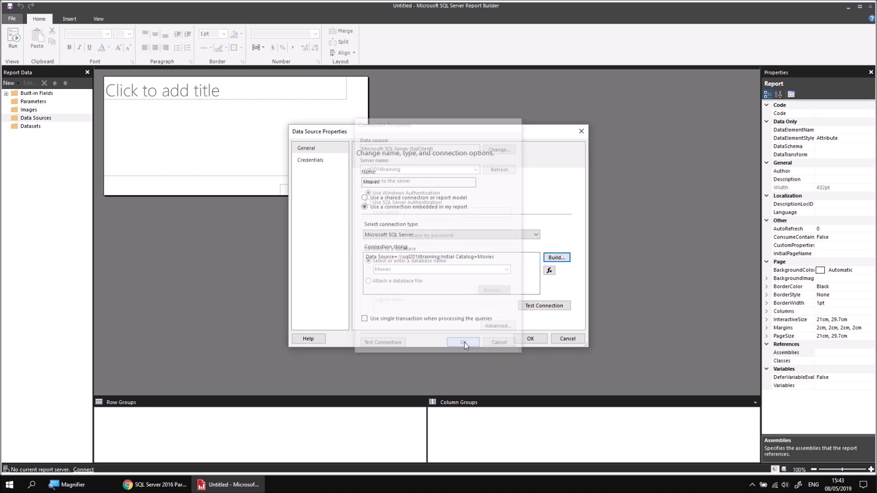
click(529, 340)
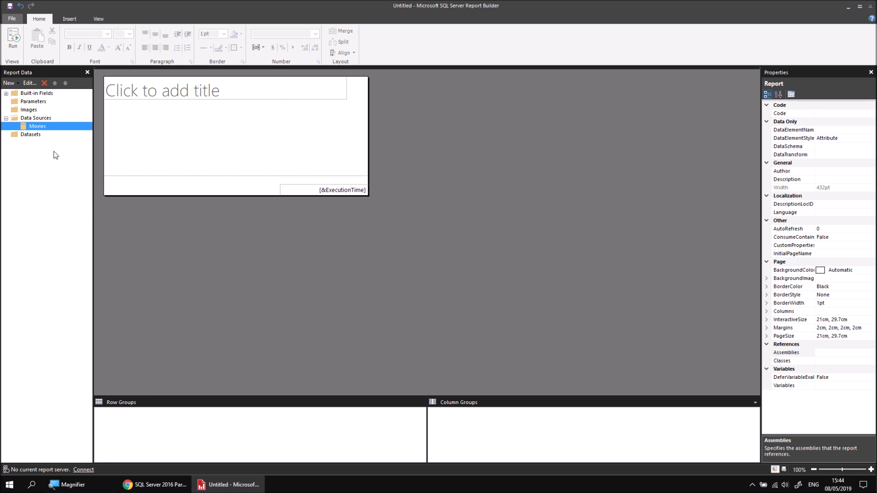
Step: Add a dataset to the Movies data source and name it Films
right_click(53, 130)
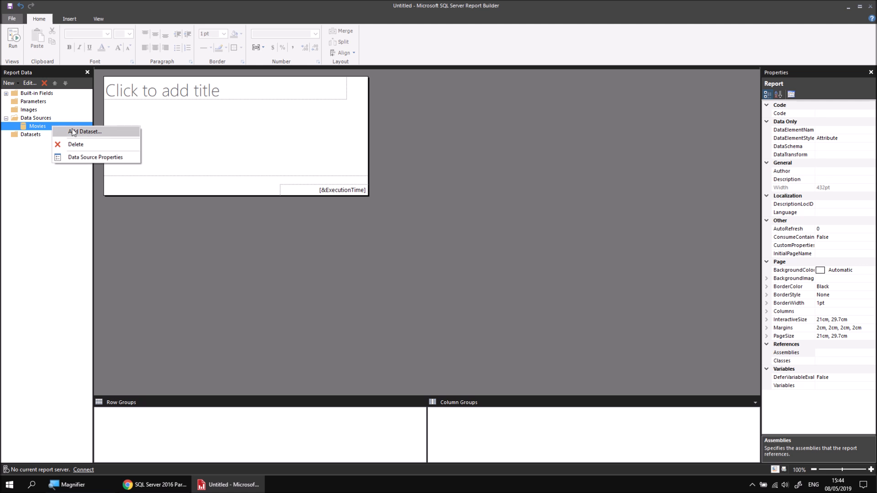
click(96, 133)
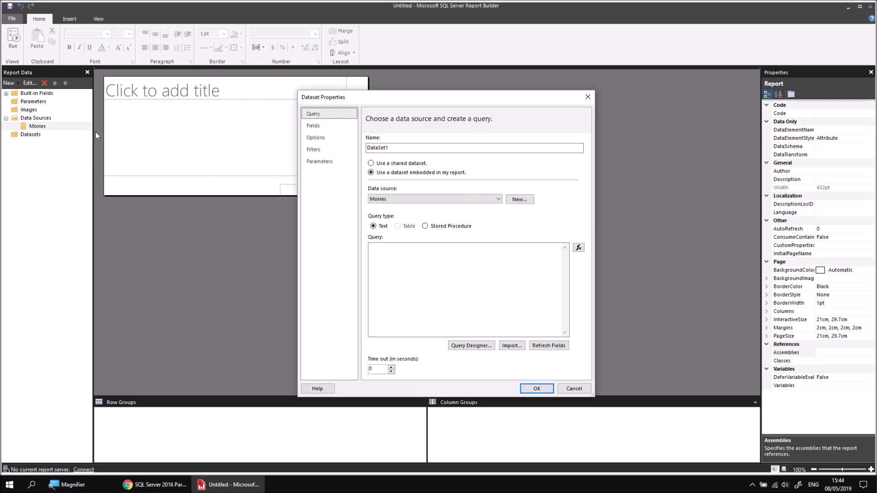
double_click(377, 149)
text(Films)
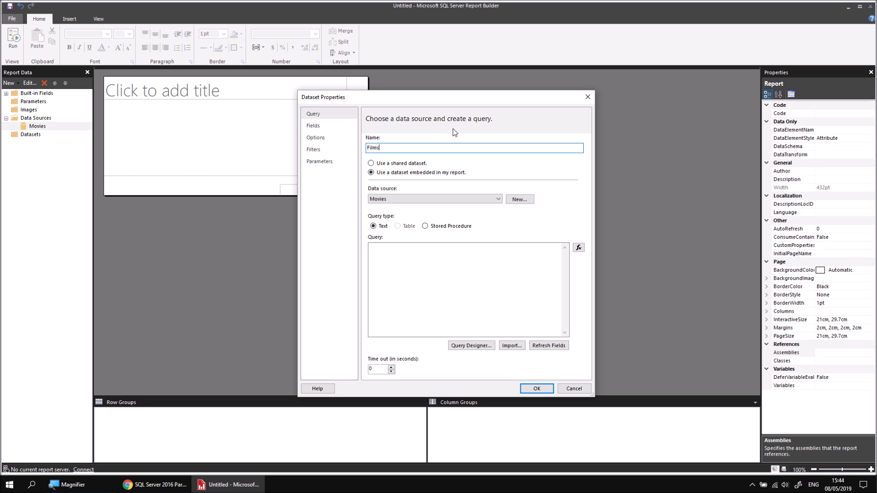
Step: In the Query Designer, select the Genre field of the Genre table and the Certificate field of the Certificate table
click(470, 346)
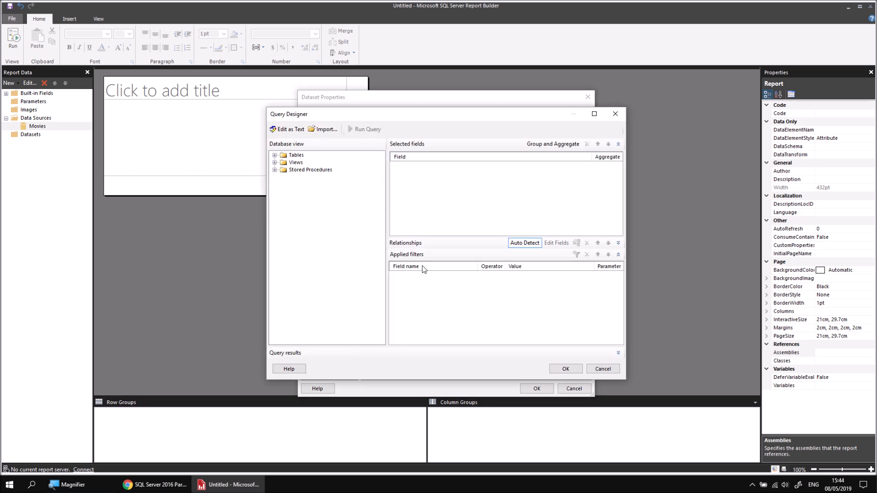
click(275, 156)
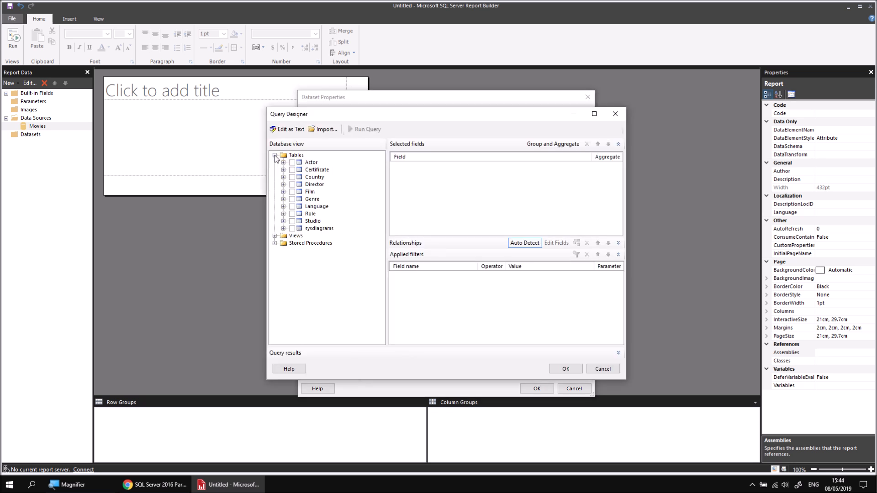
click(284, 200)
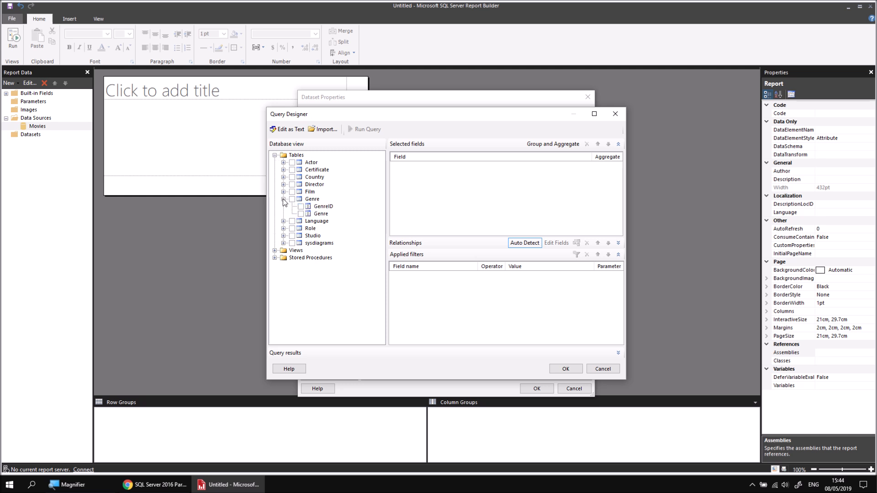
click(301, 213)
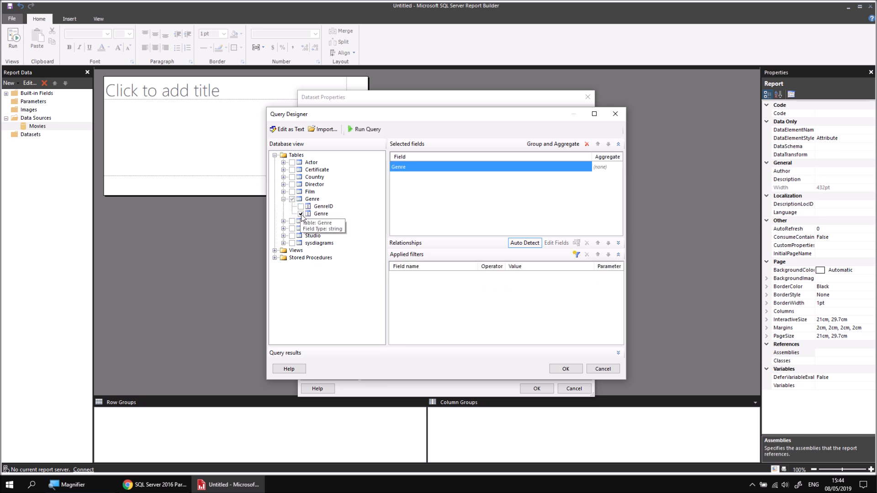
click(284, 170)
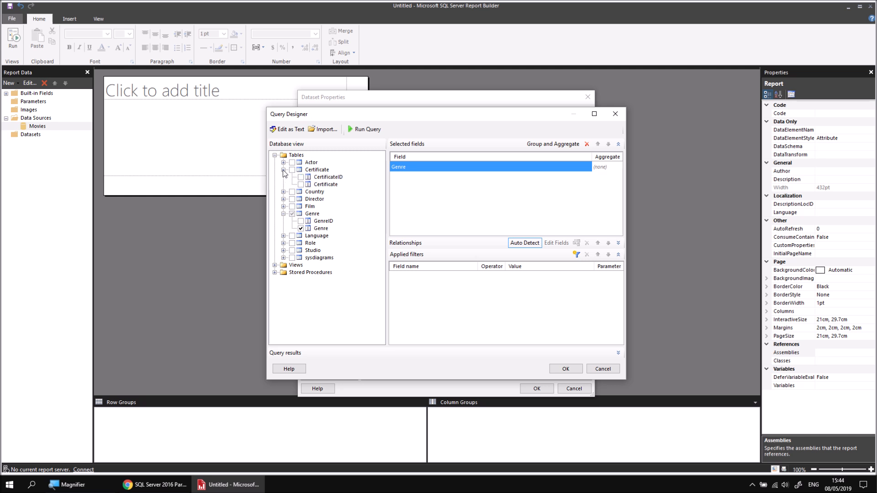
click(301, 185)
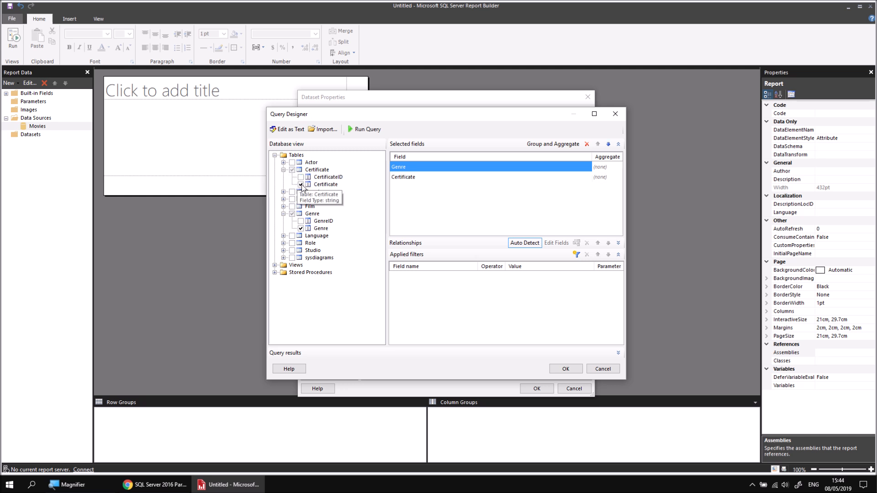
Step: Select FilmID, RunTimeMinutes and OscarWins from the Film table and confirm the query and dataset
click(283, 206)
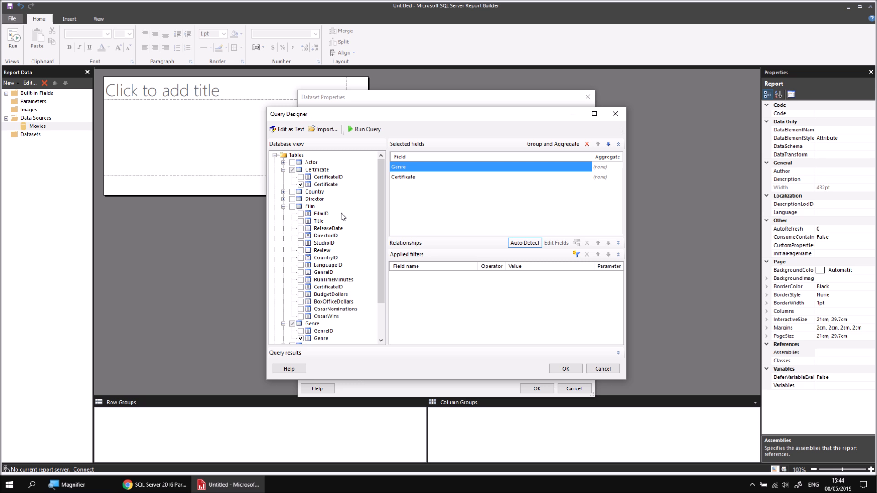
click(301, 213)
click(301, 280)
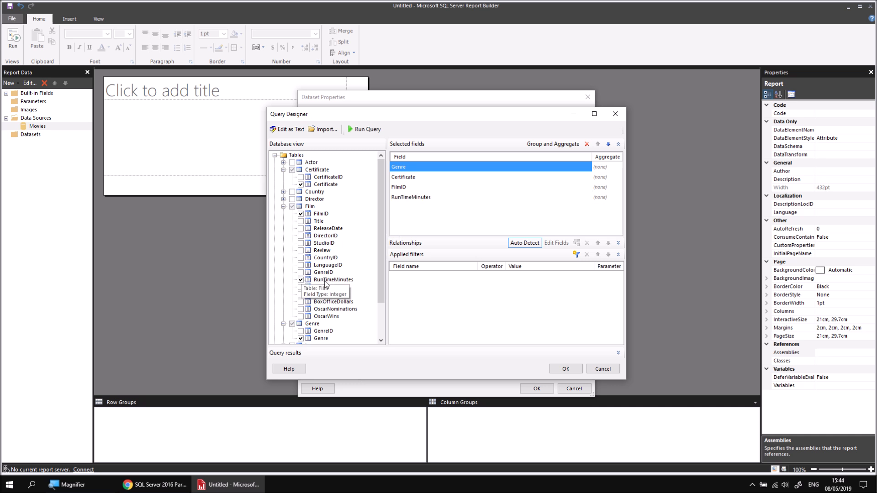
click(301, 317)
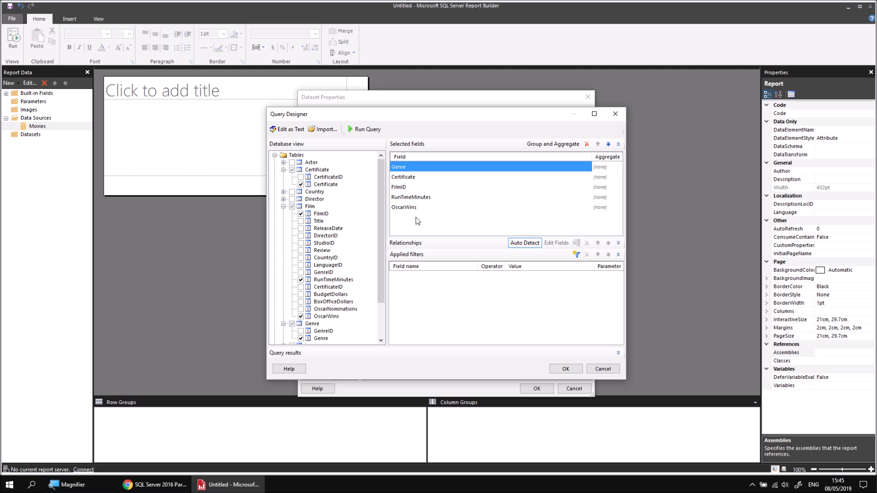
click(566, 370)
click(537, 388)
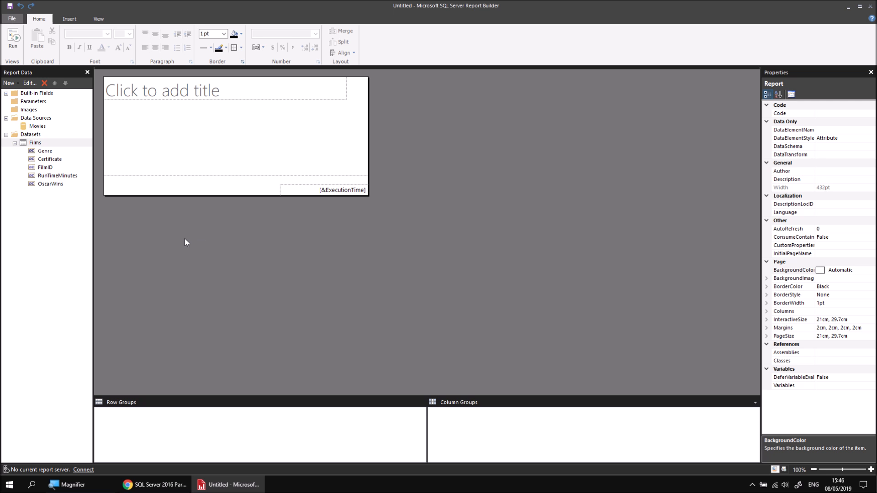
Step: Delete the report's title placeholder
right_click(247, 92)
click(272, 126)
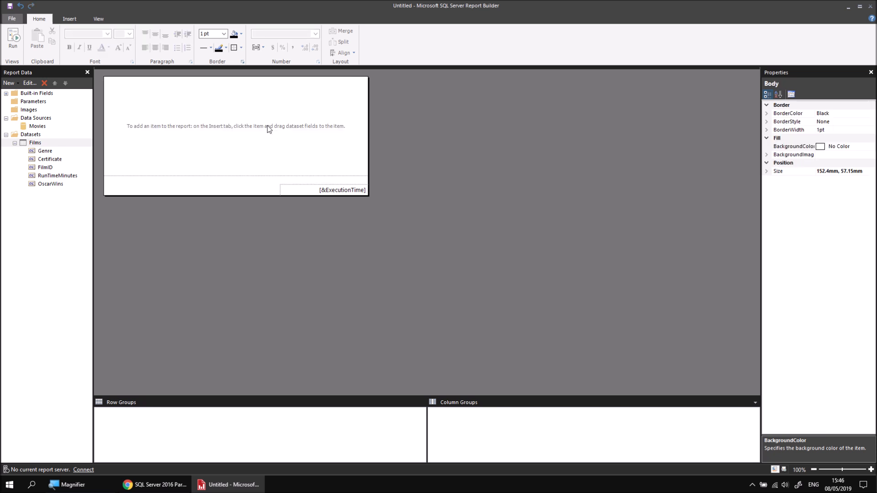
Step: Insert a table into the report body and move it to the body's top-left corner
right_click(109, 84)
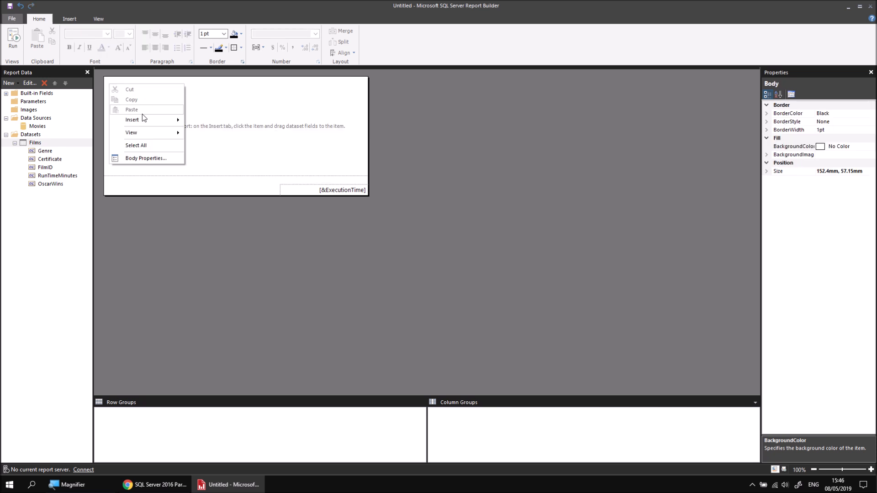
mouse_move(146, 120)
click(225, 142)
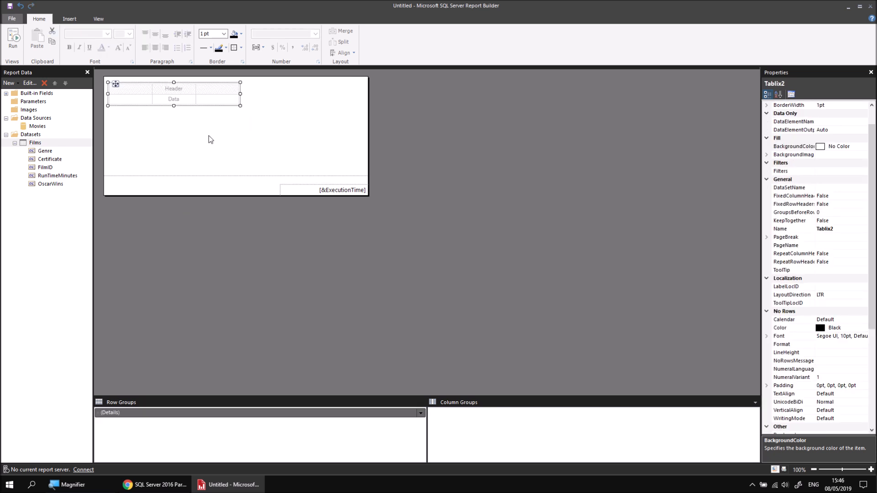
drag(116, 86, 111, 78)
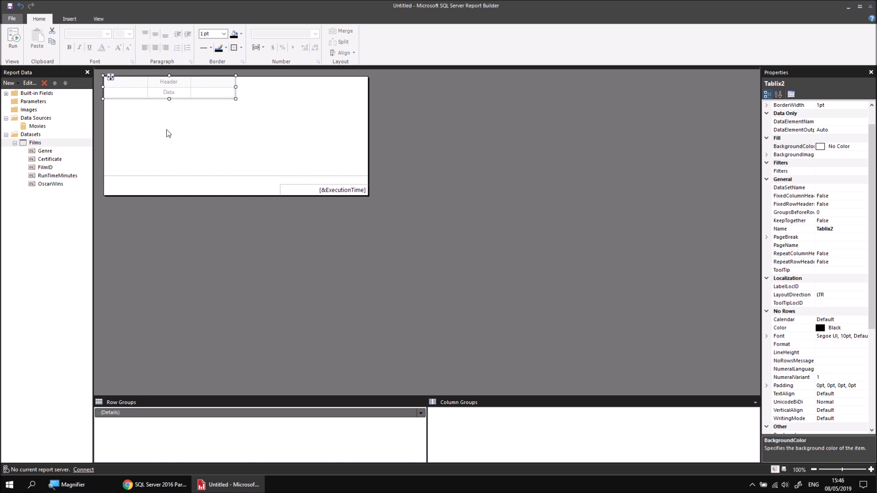
Step: Assign the Genre field to the first table column and Certificate to the second column
click(143, 92)
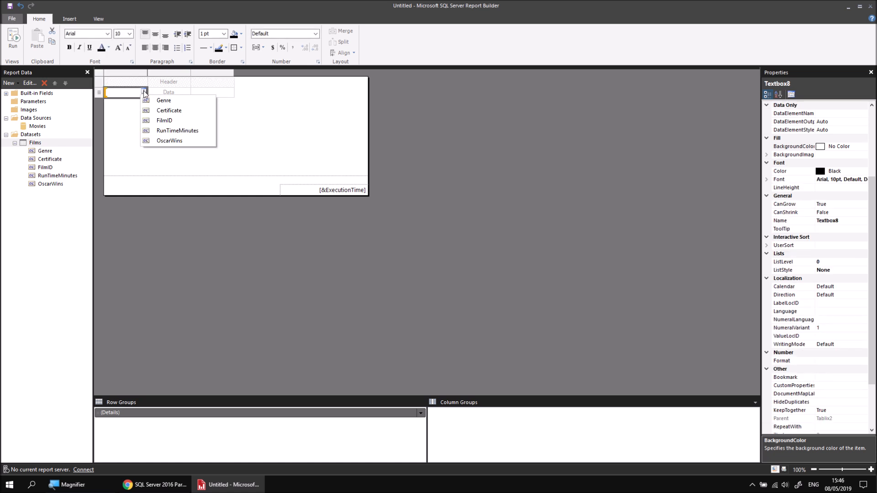
click(173, 100)
click(187, 91)
click(208, 110)
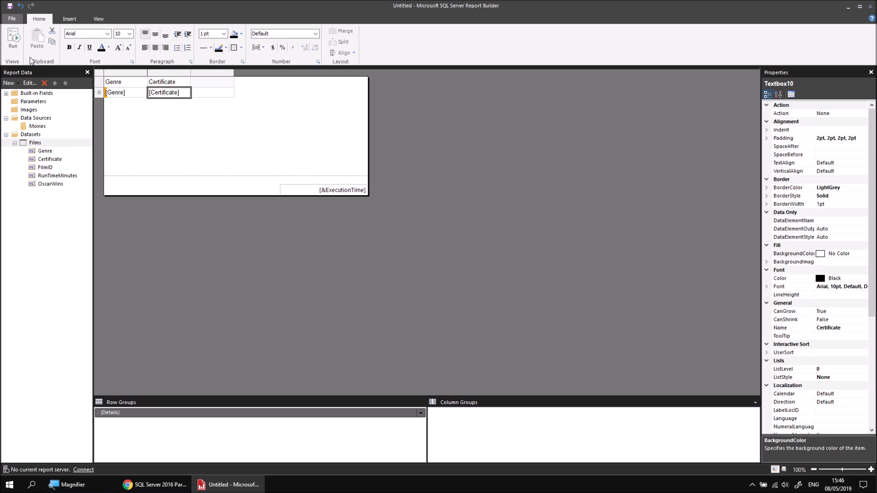
Step: Run the report to preview it, then return to design view
click(15, 39)
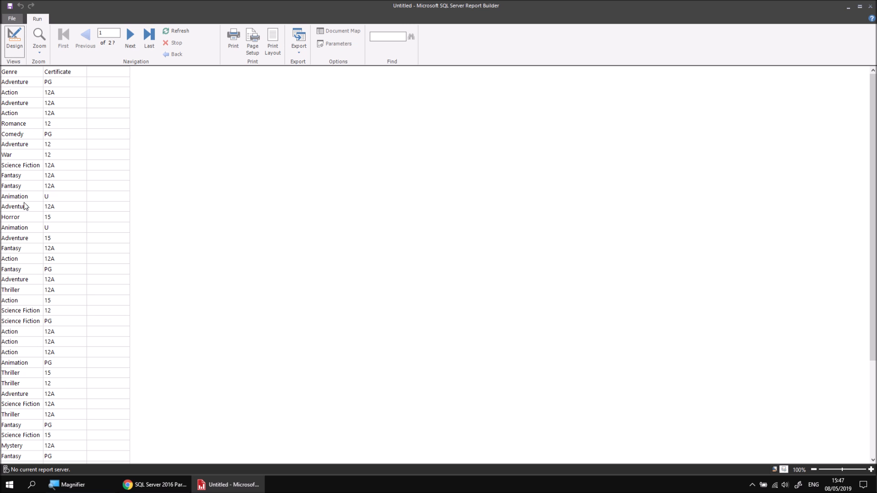
click(14, 37)
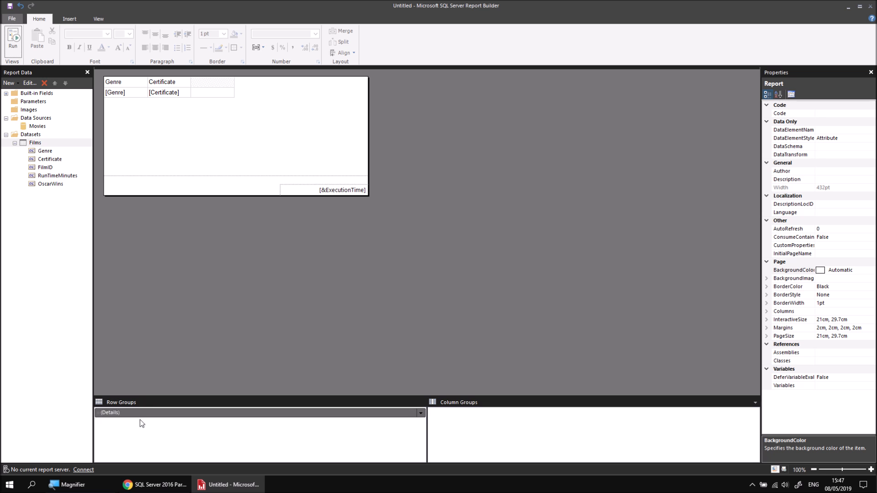
click(97, 21)
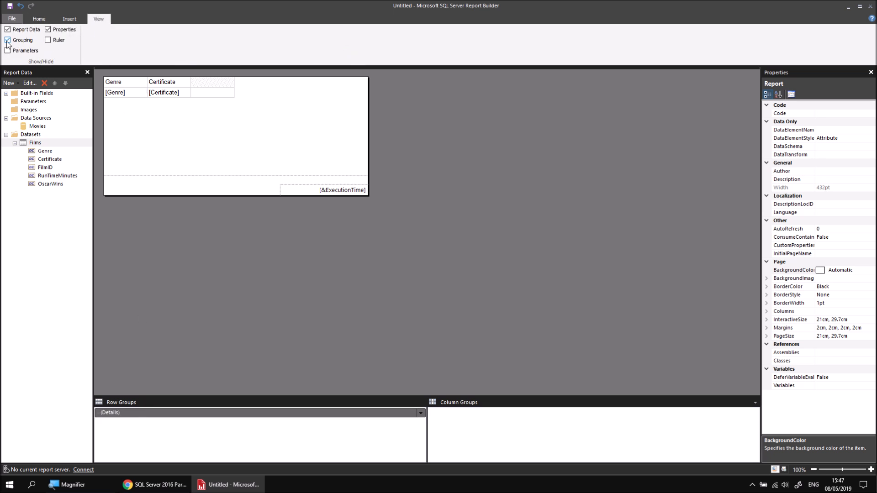
click(39, 19)
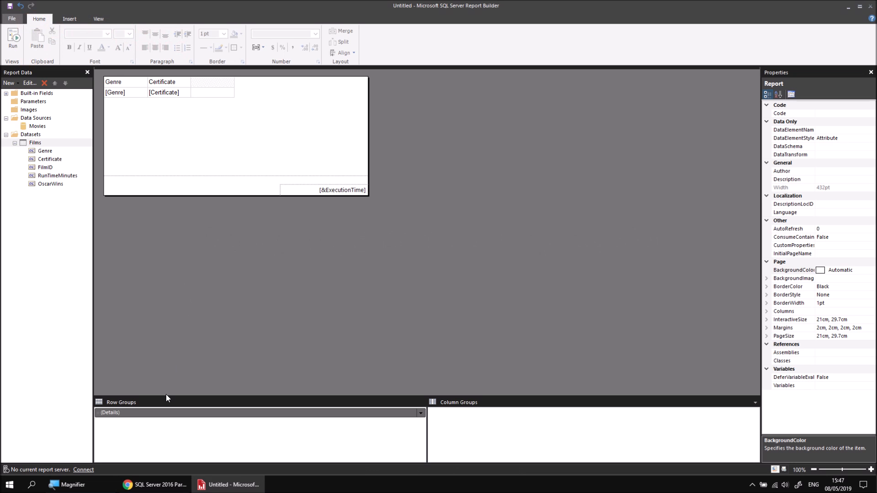
Step: Rename the table's Details row group to GenreCertificateGroup in its group properties
click(128, 414)
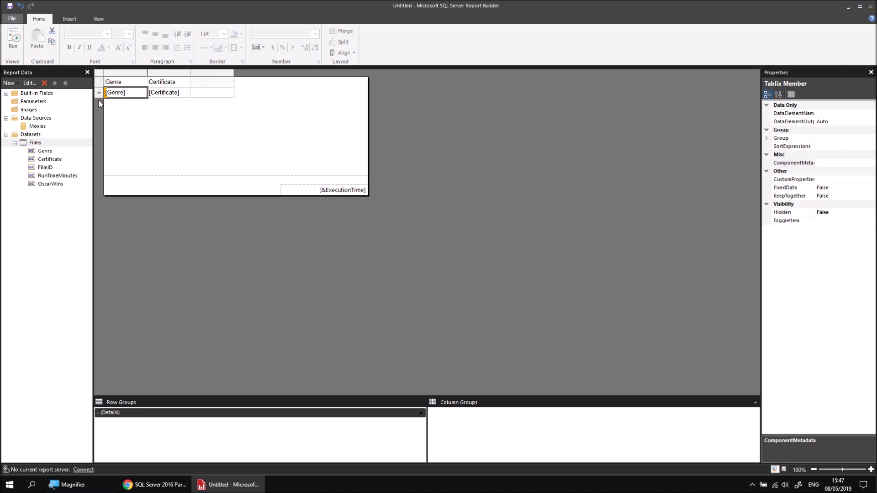
key(super+plus)
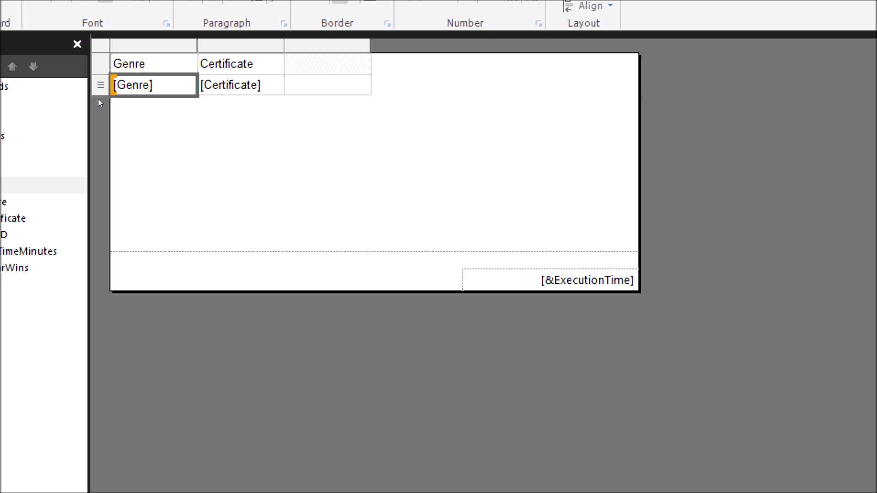
key(super+minus)
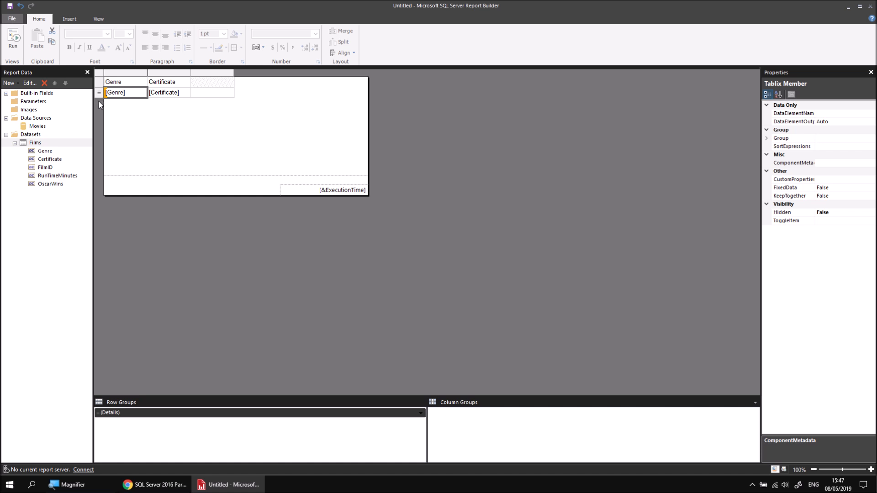
right_click(155, 416)
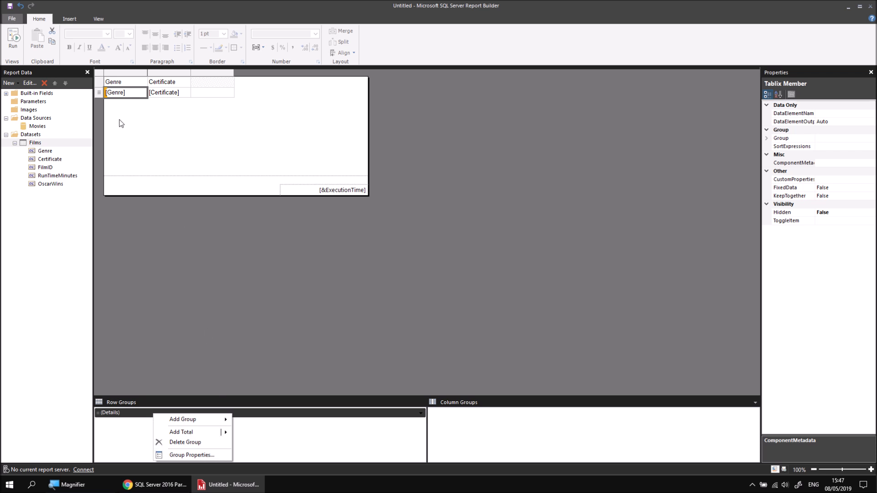
right_click(100, 95)
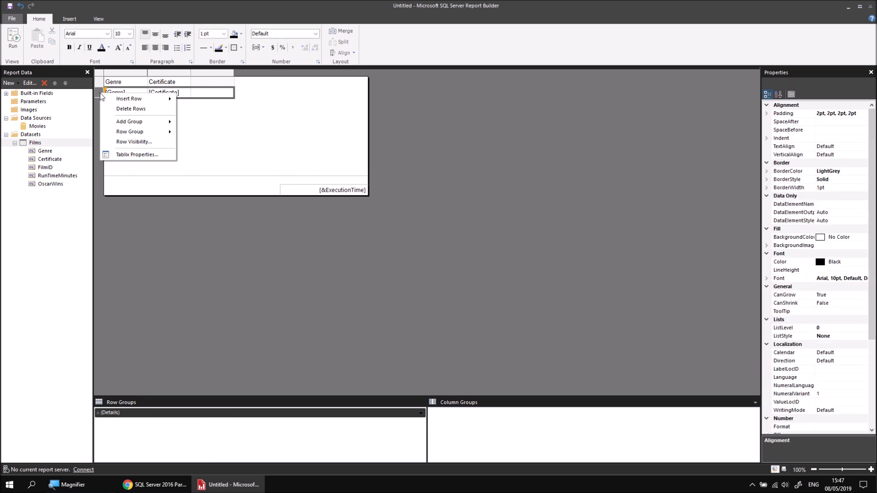
mouse_move(142, 132)
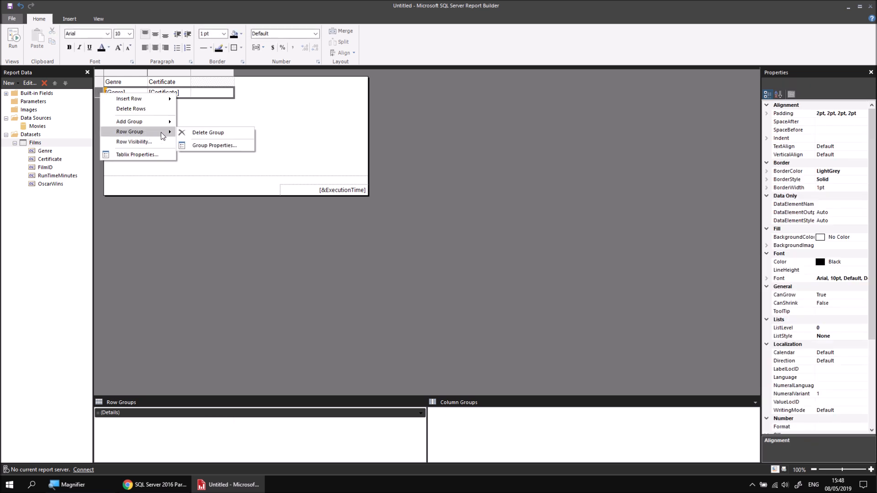
click(199, 146)
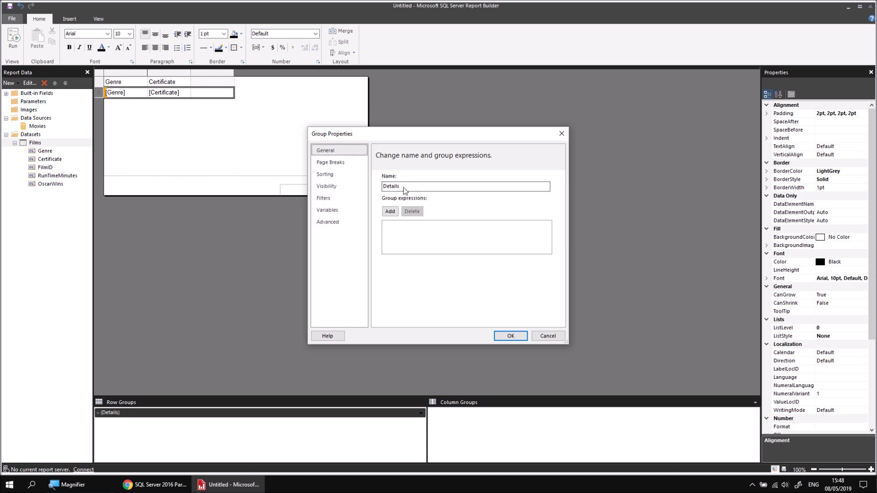
drag(405, 187, 387, 185)
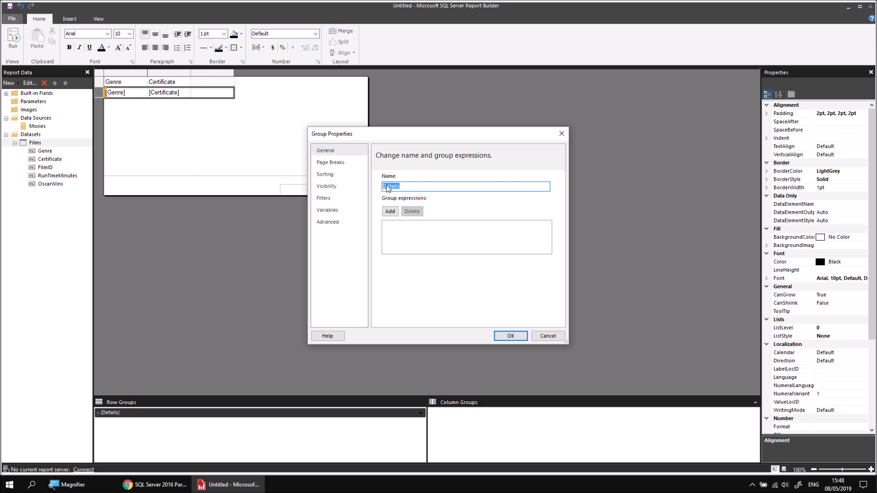
text(GenreCertificateGroup)
Step: Group the rows on Genre and then Certificate, and preview the report before returning to design
click(390, 211)
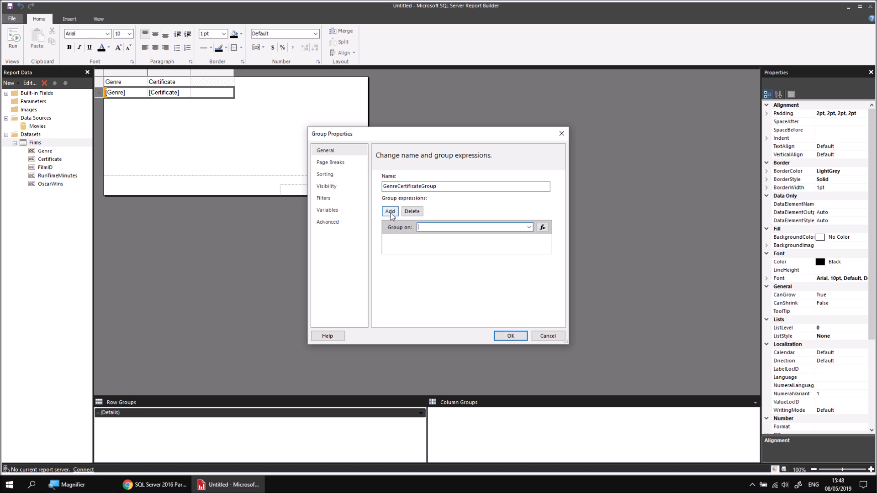
click(529, 227)
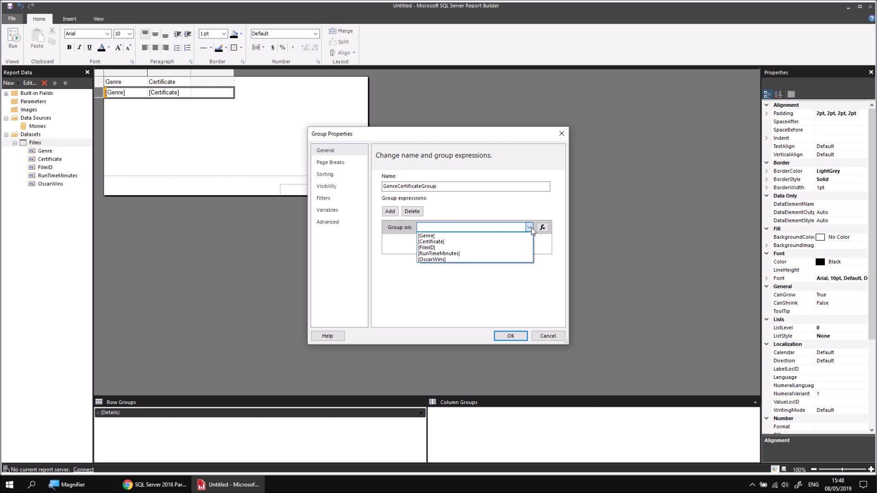
click(466, 236)
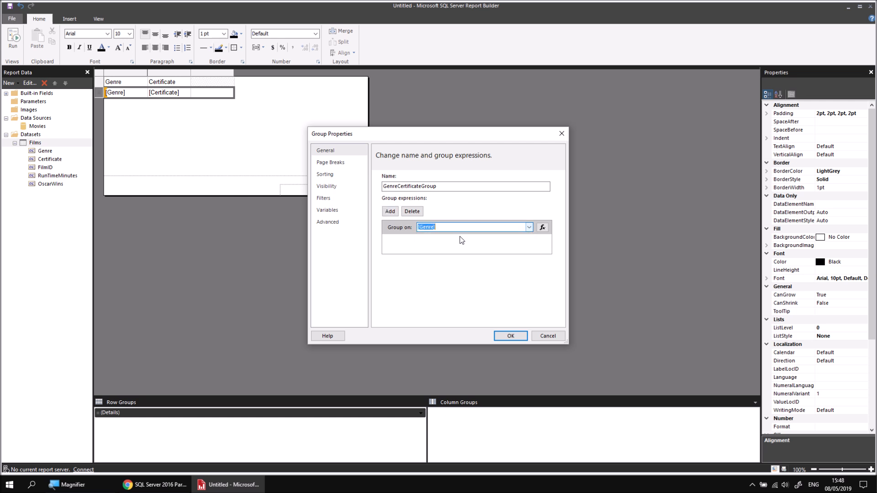
click(390, 212)
click(529, 241)
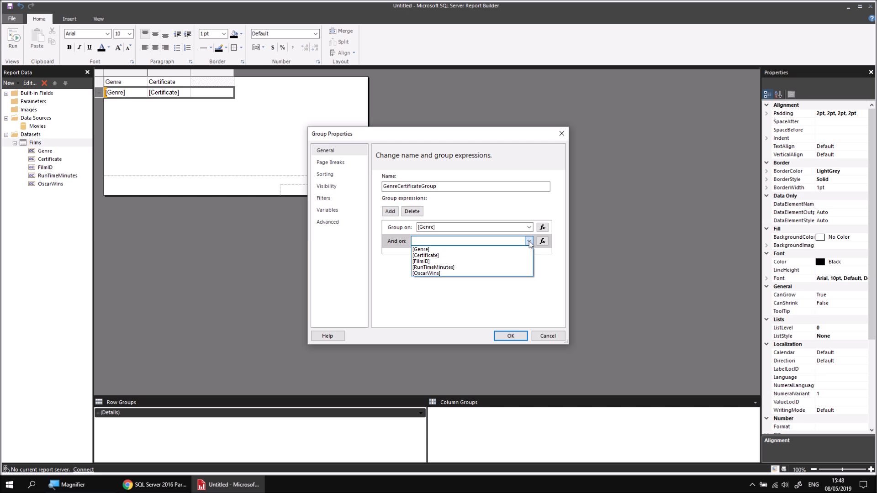
click(465, 256)
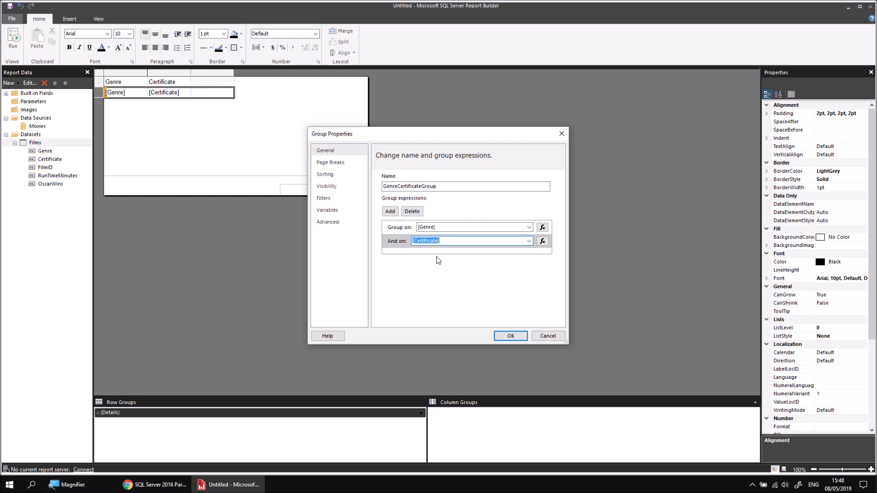
click(507, 336)
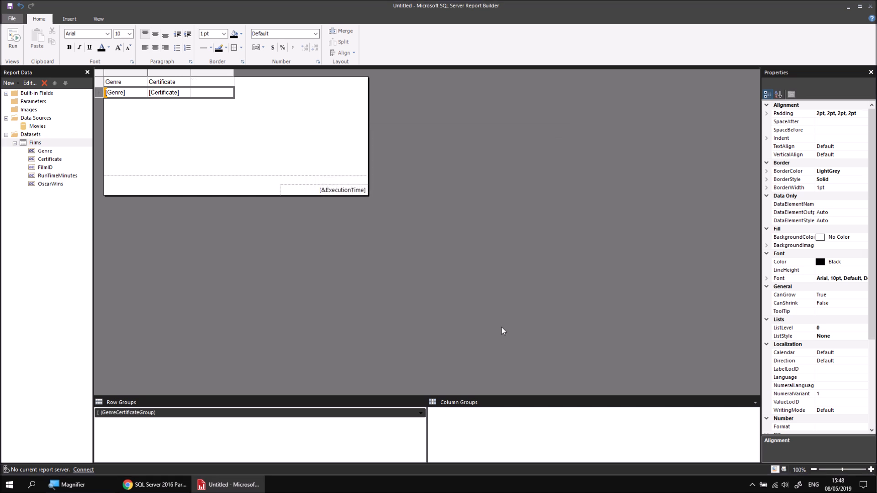
click(14, 40)
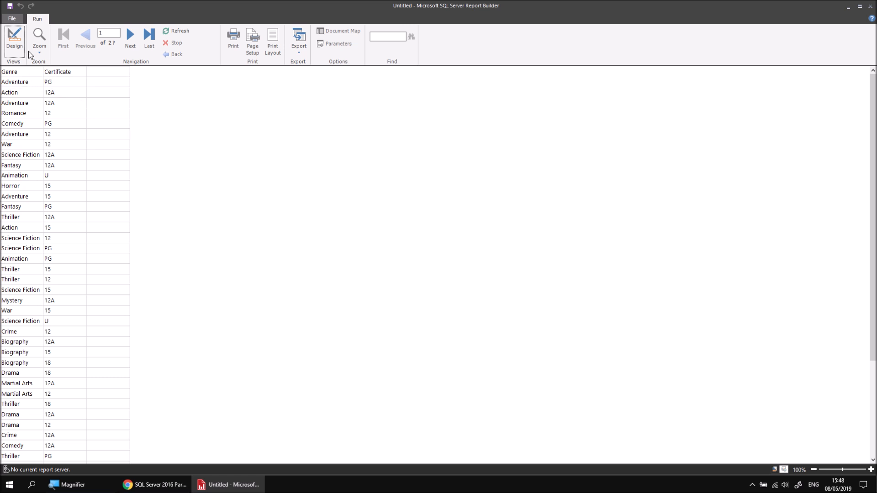
click(14, 40)
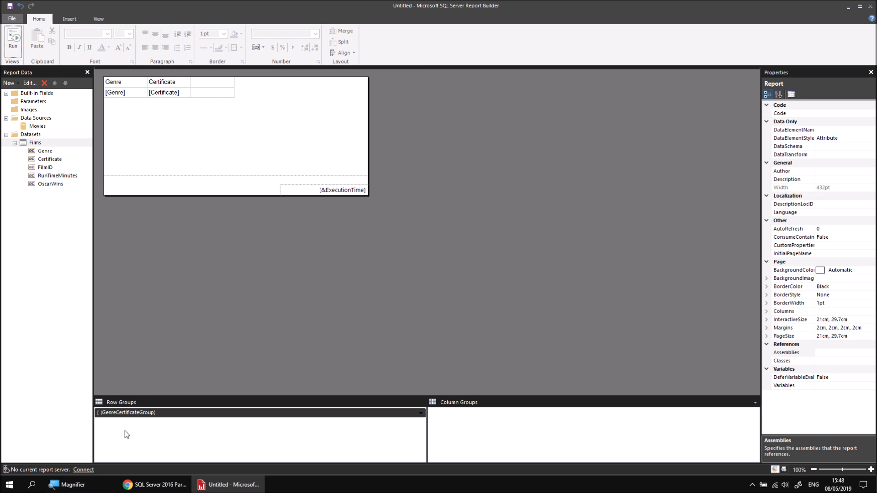
Step: Sort the group by Genre then Certificate, both A to Z, and preview the report again
right_click(160, 413)
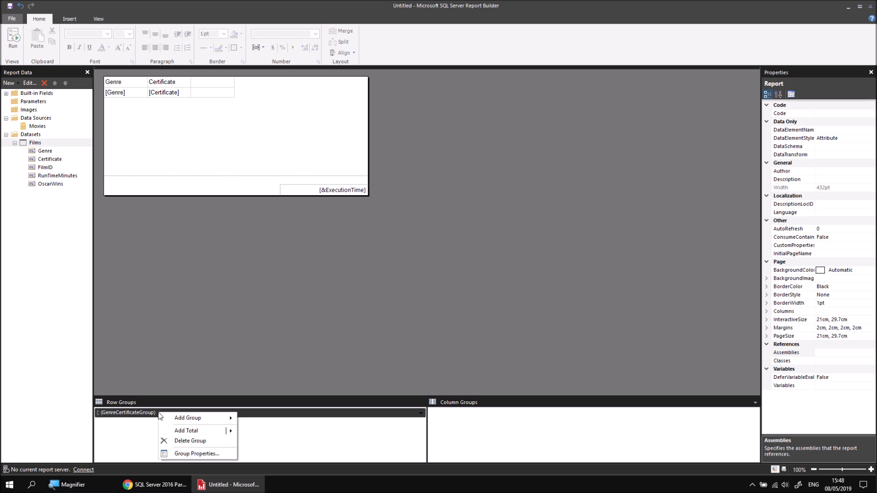
click(188, 454)
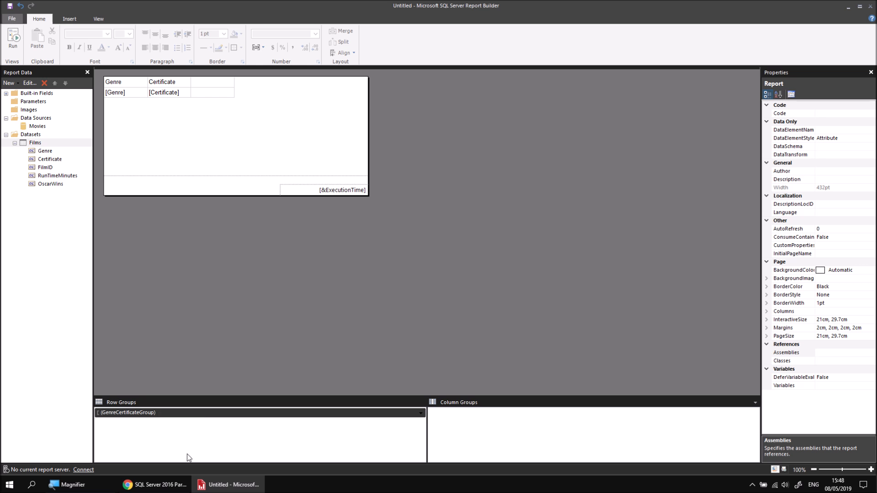
click(331, 174)
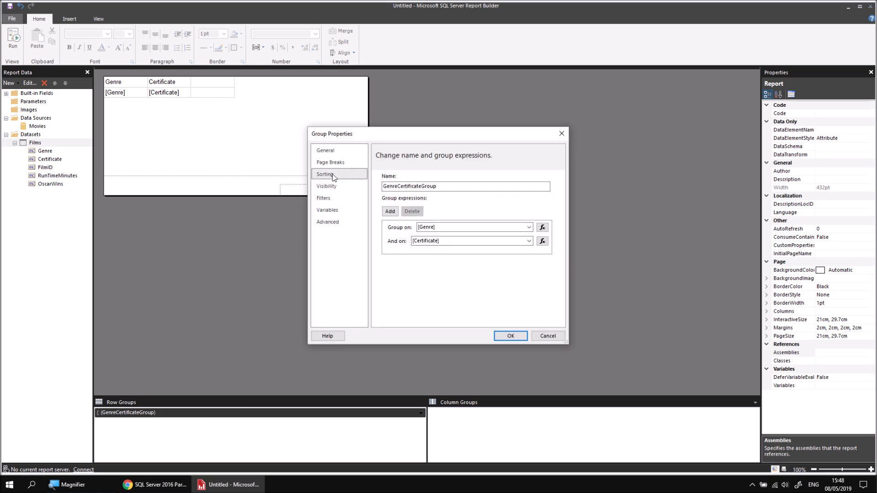
click(387, 177)
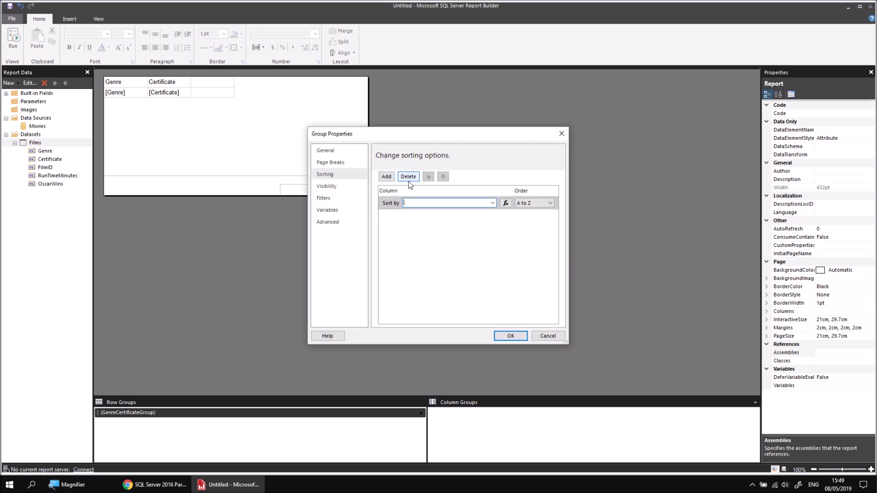
click(491, 203)
click(450, 212)
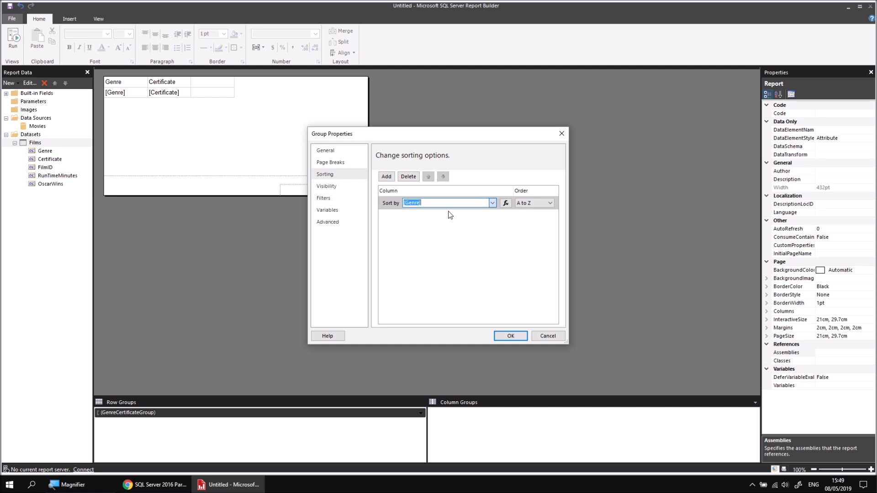
click(387, 176)
click(492, 217)
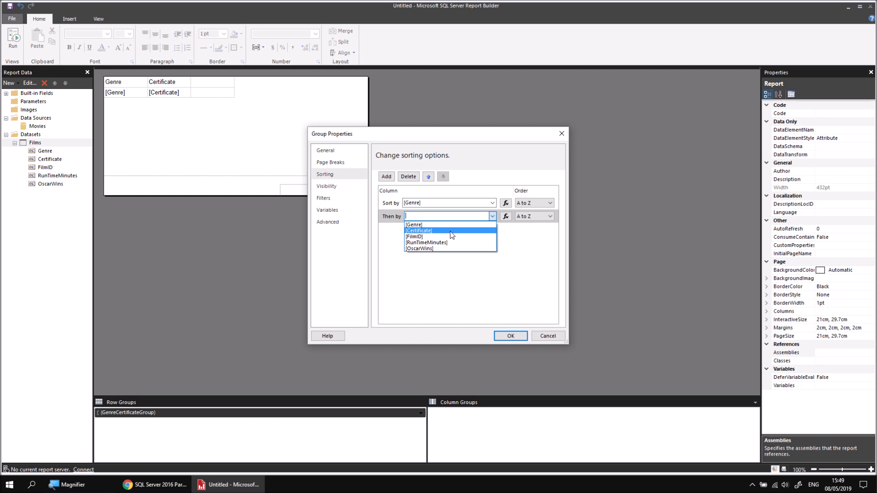
click(434, 228)
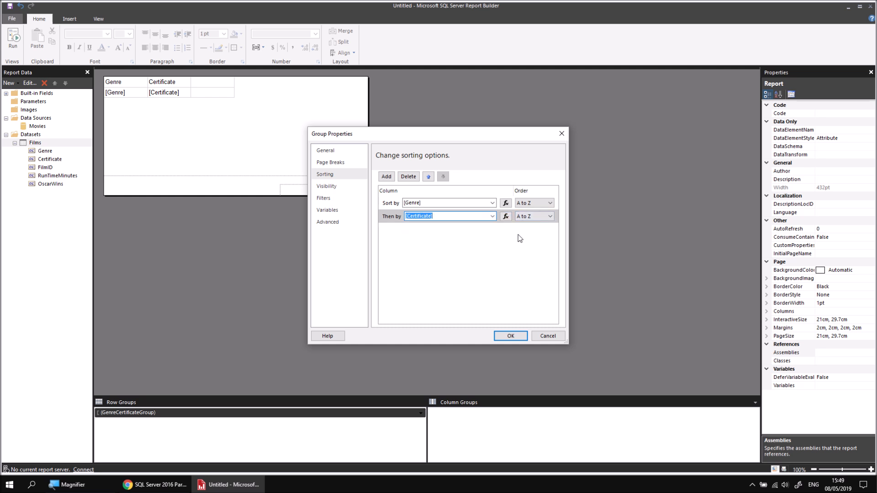
click(510, 336)
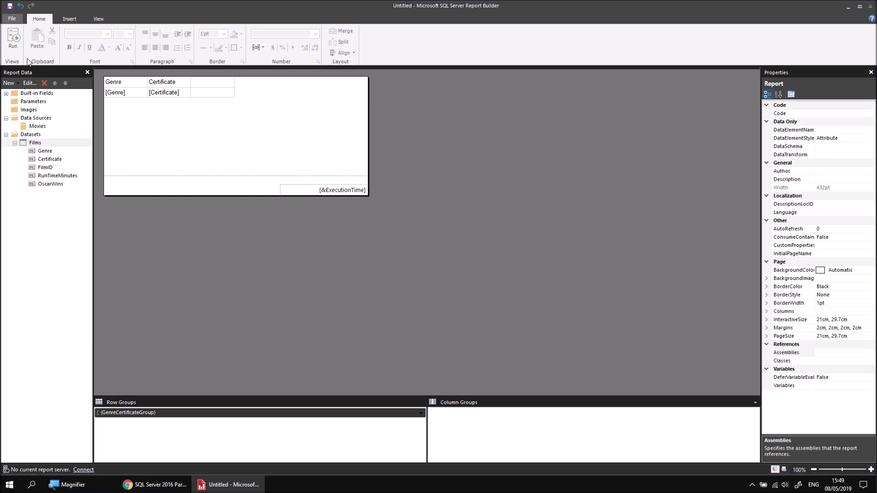
click(13, 38)
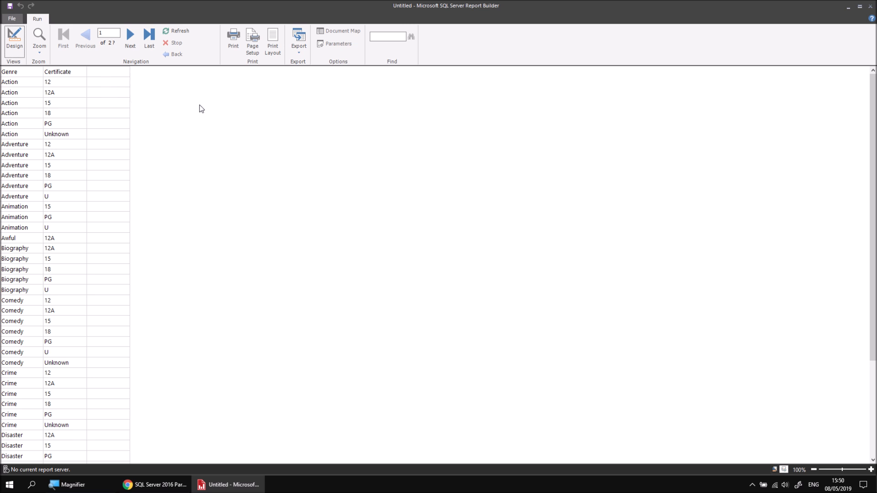
click(14, 40)
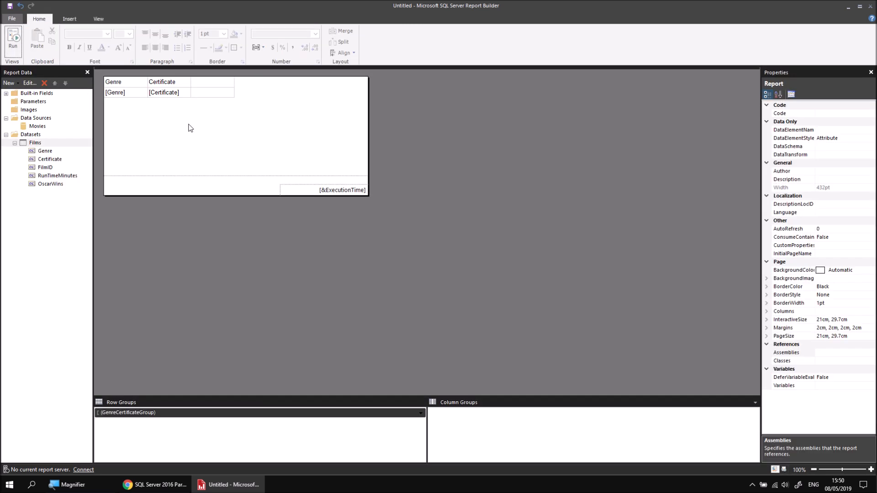
Step: Put the FilmID field in the third column and change its summary to Count
click(211, 94)
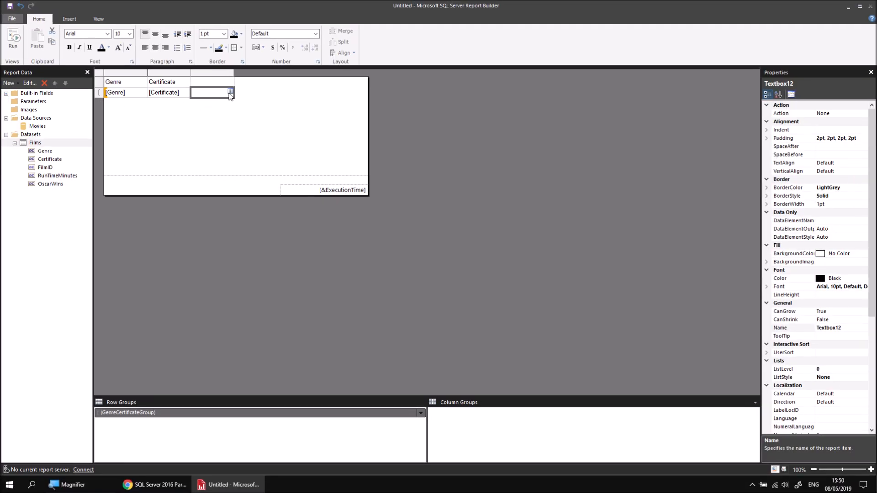
click(231, 93)
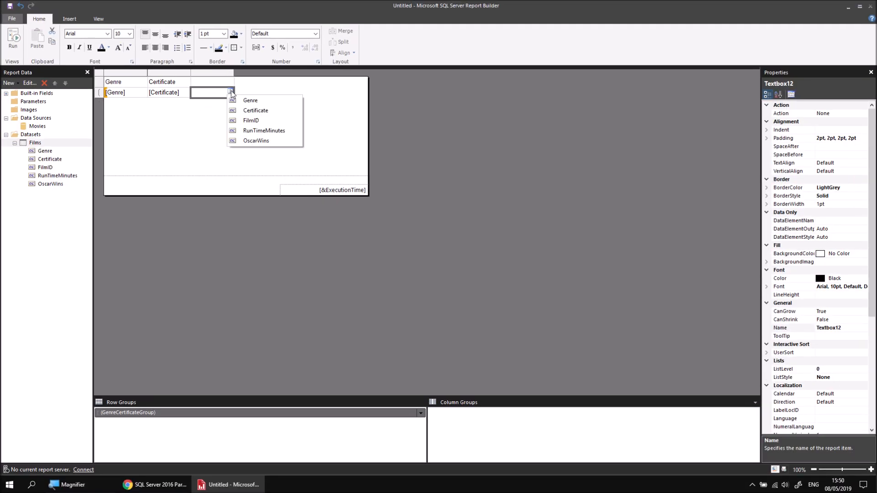
click(261, 121)
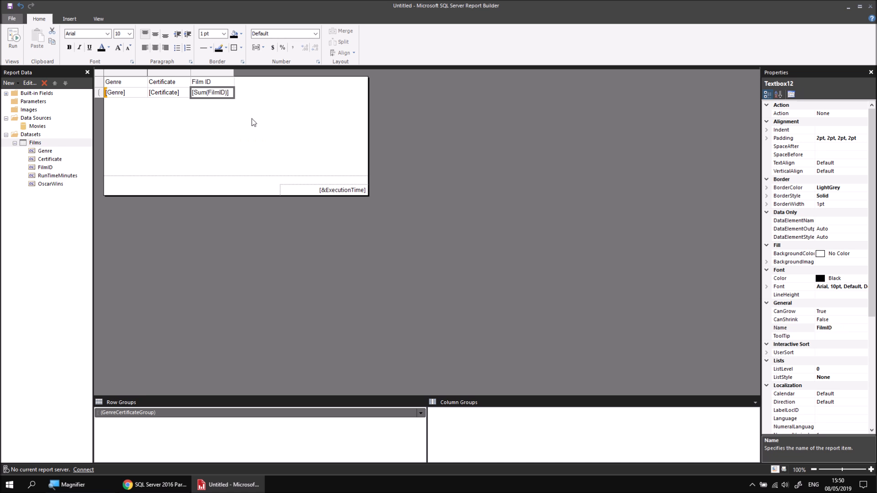
click(203, 94)
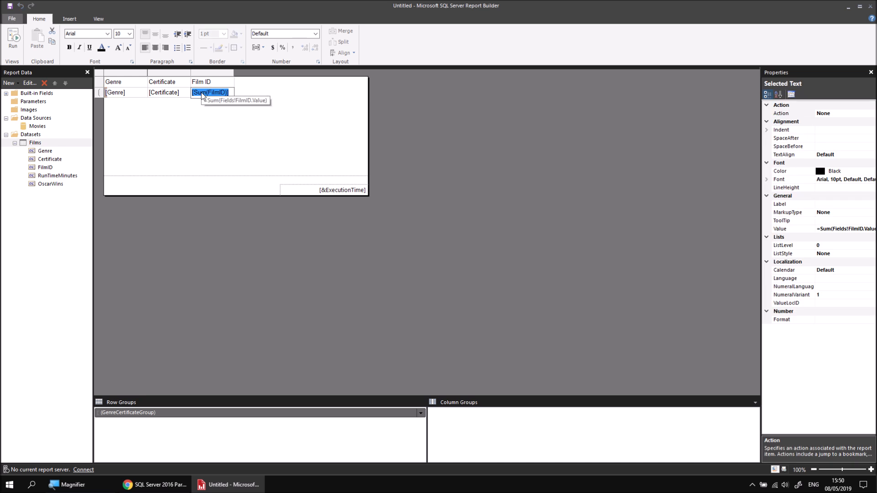
right_click(203, 94)
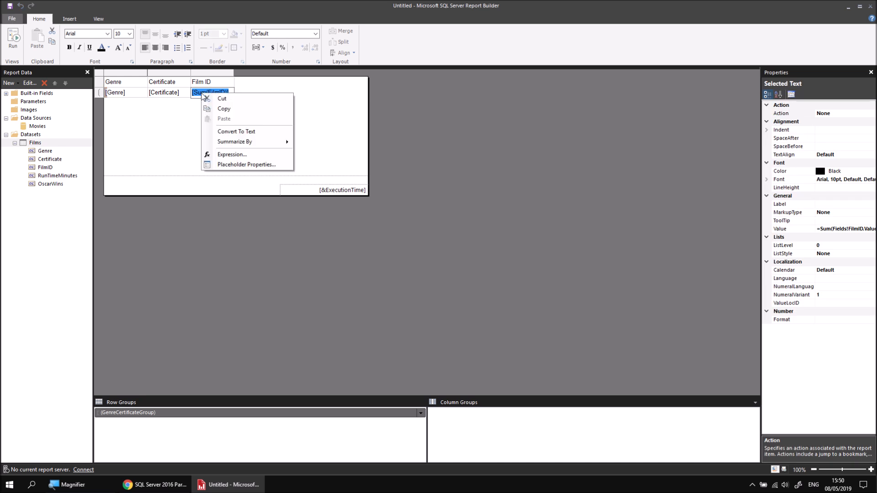
mouse_move(279, 142)
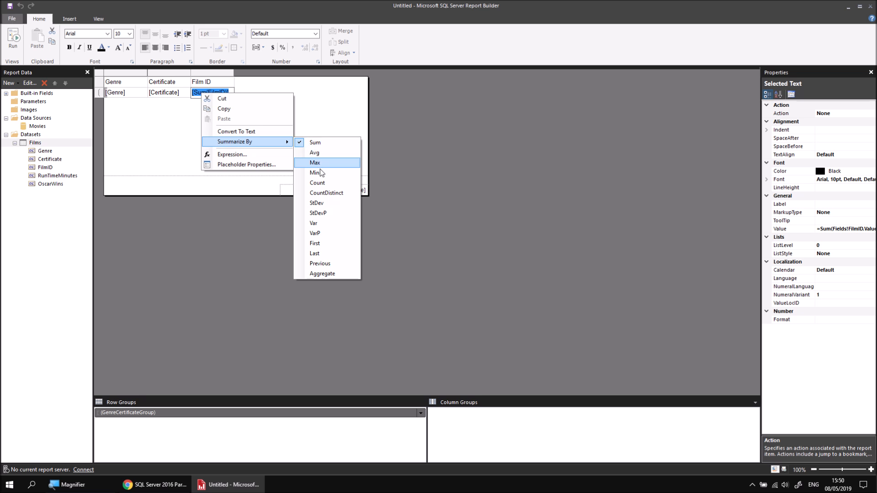
click(325, 184)
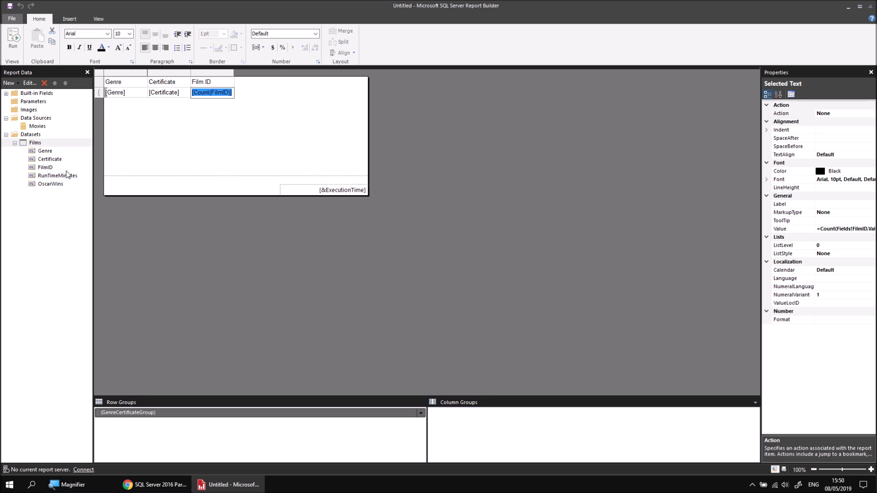
Step: Add RunTimeMinutes and OscarWins as two new columns to the right of Film ID
click(44, 177)
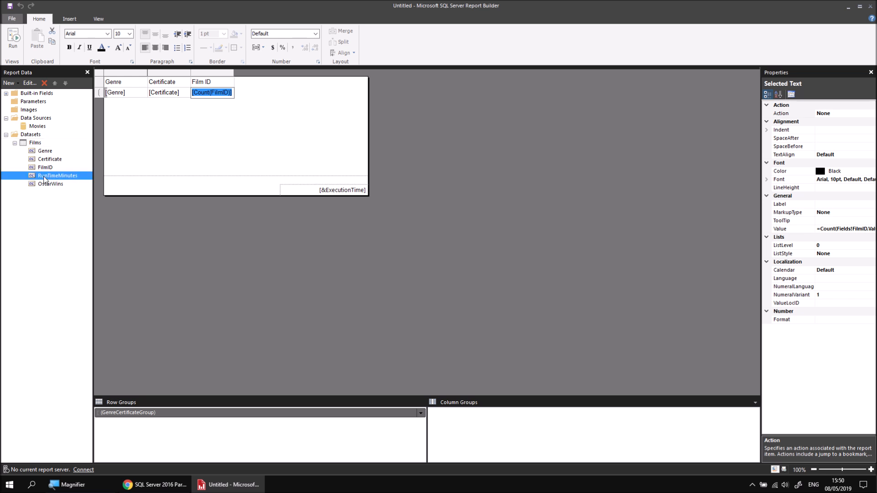
drag(44, 177, 228, 84)
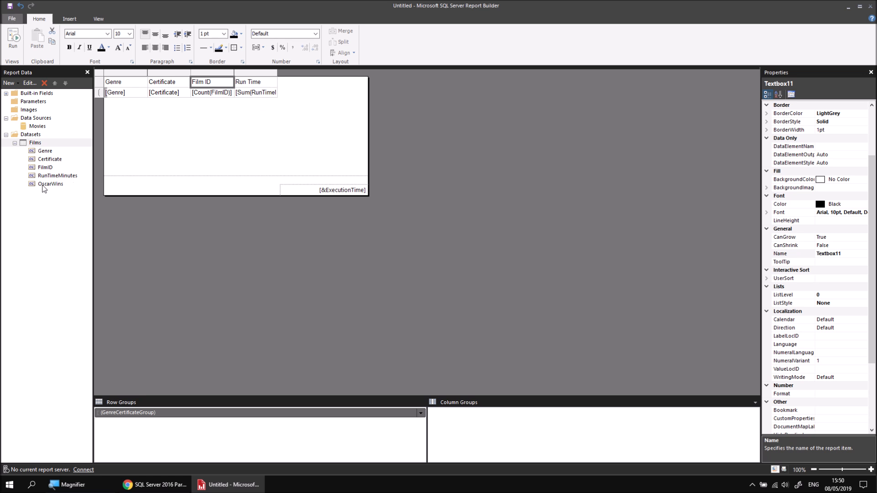
click(77, 181)
drag(77, 183, 274, 90)
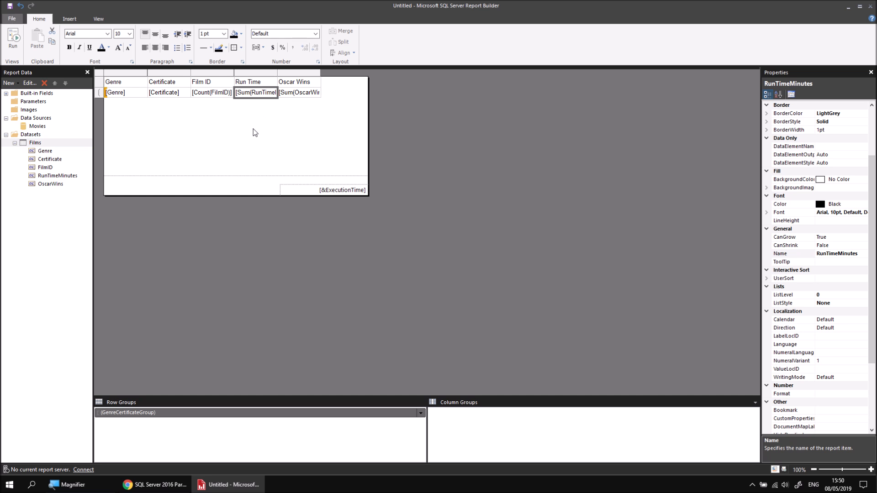
Step: Preview the report, then return to design and delete the whole table from the report body
click(15, 44)
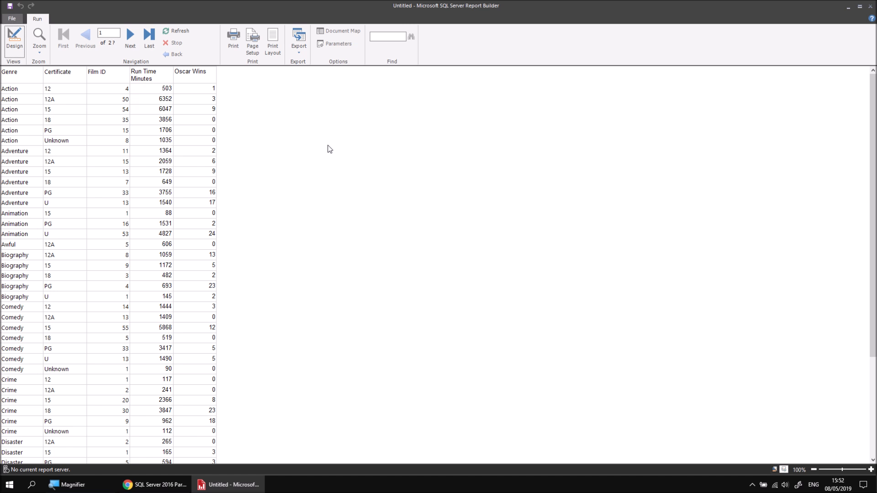
click(15, 43)
drag(227, 130, 177, 86)
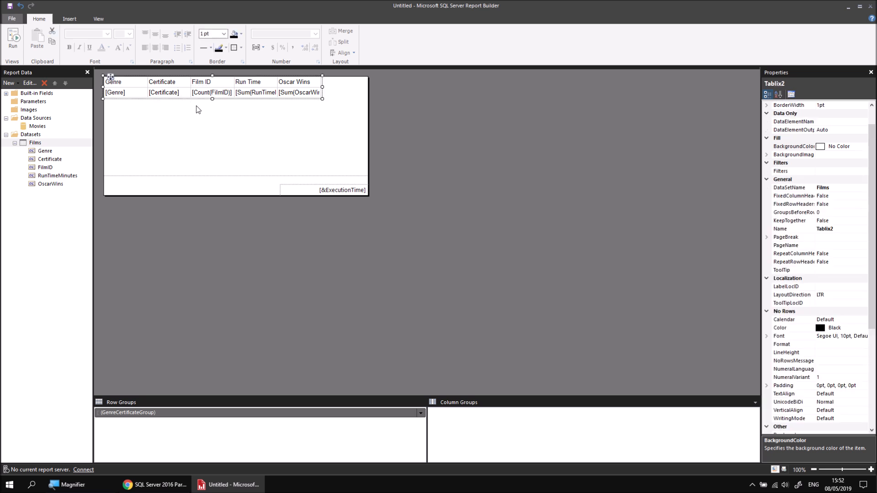
key(Delete)
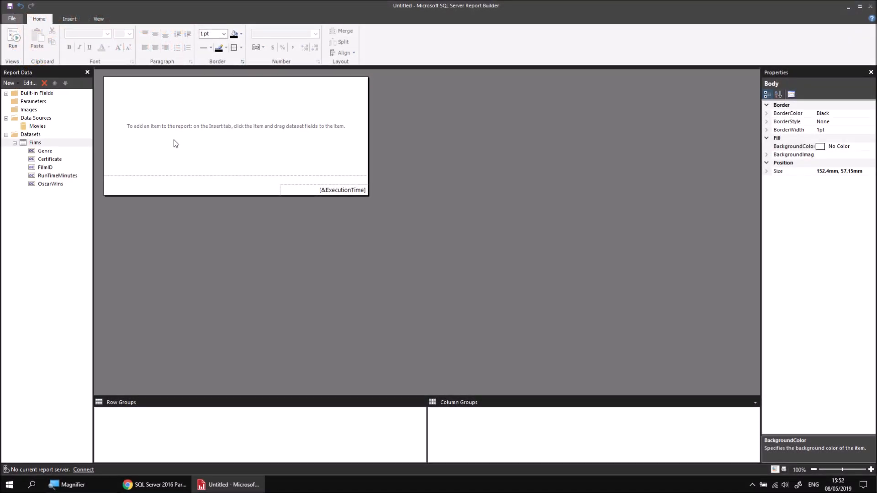
Step: Insert a new table into the report body and put the Certificate field in its first column
right_click(111, 84)
mouse_move(160, 120)
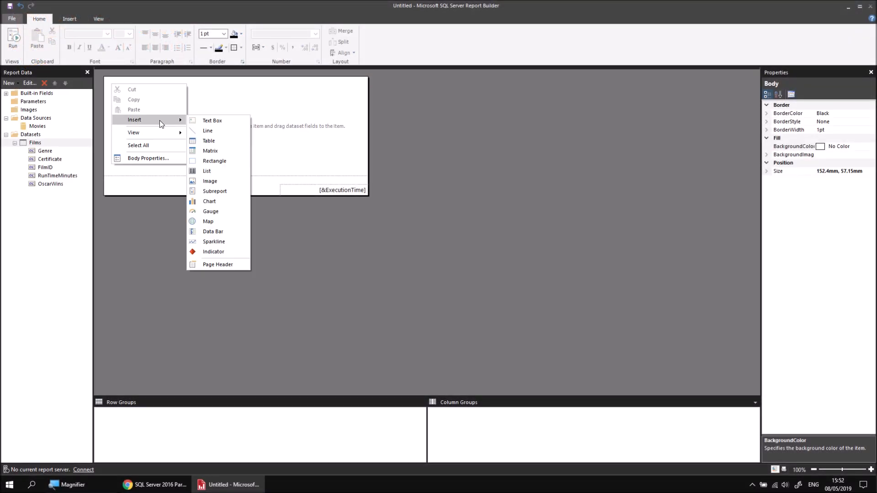
drag(118, 85, 111, 78)
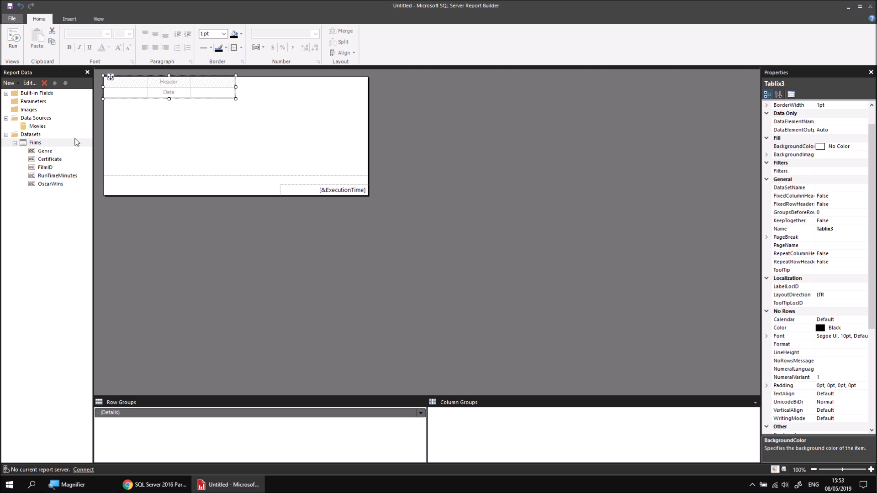
click(144, 92)
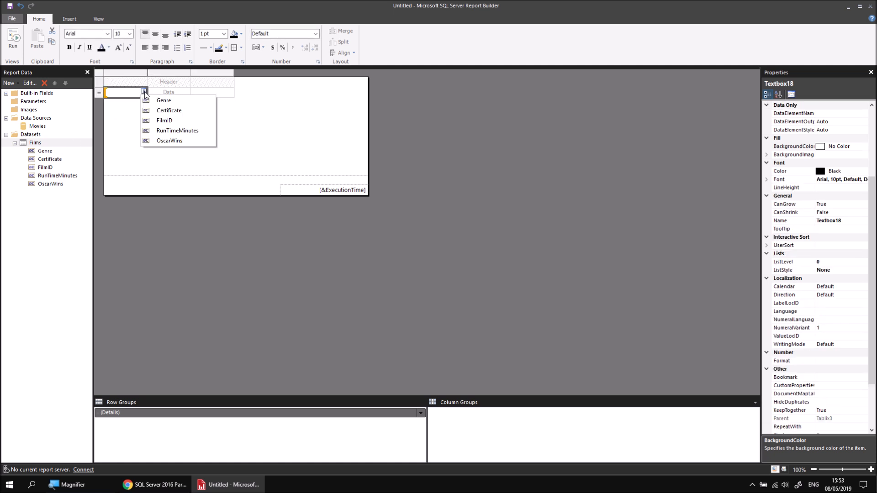
click(163, 111)
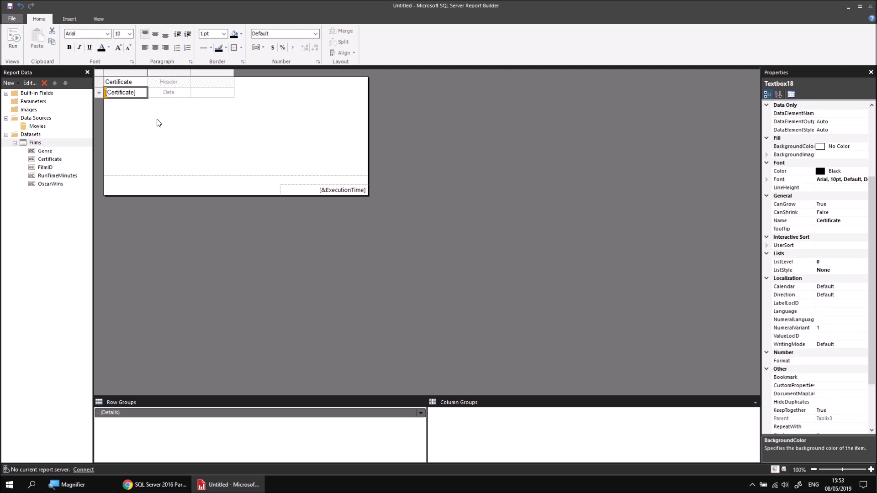
Step: Rename the table's details row group to CertificateGroup and group it on Certificate
right_click(100, 96)
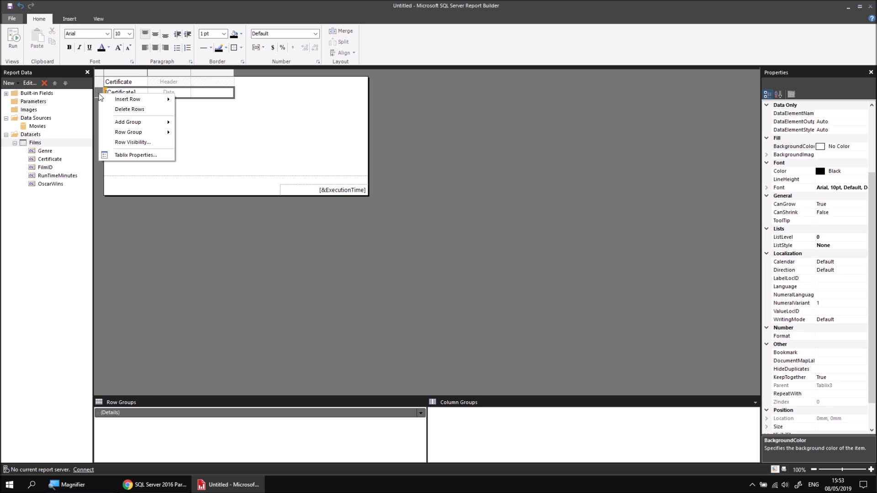
mouse_move(147, 135)
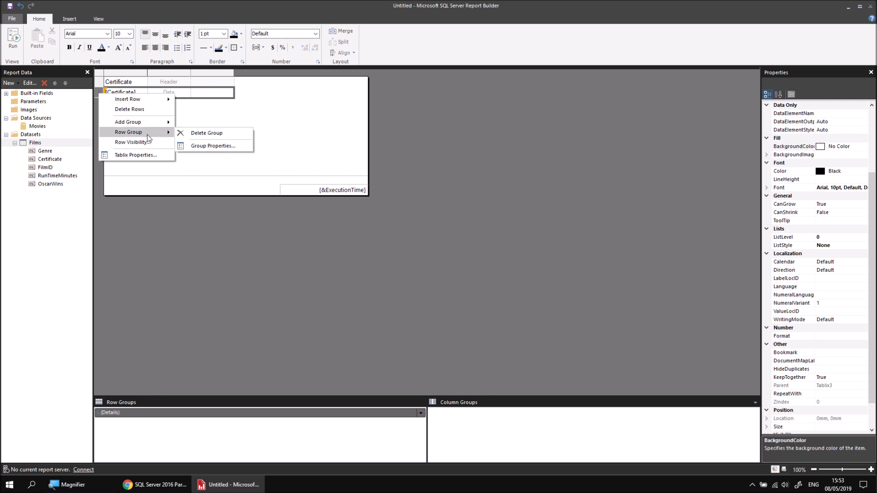
click(204, 147)
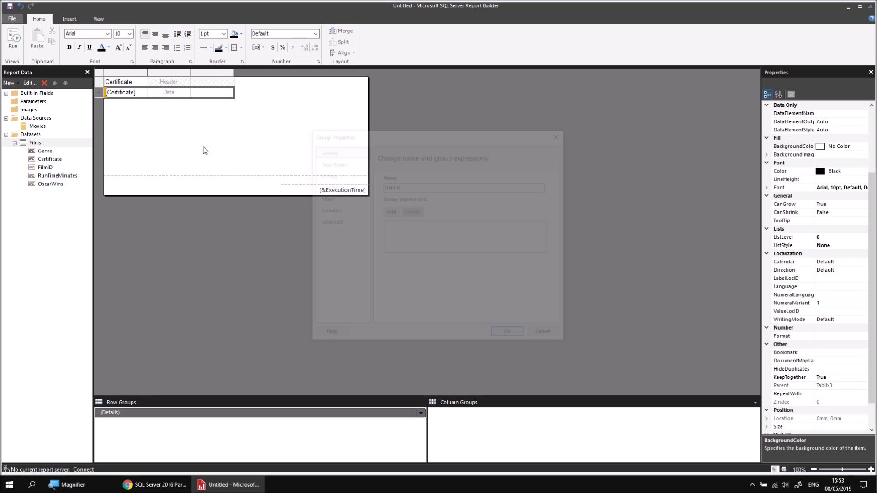
drag(408, 187, 387, 187)
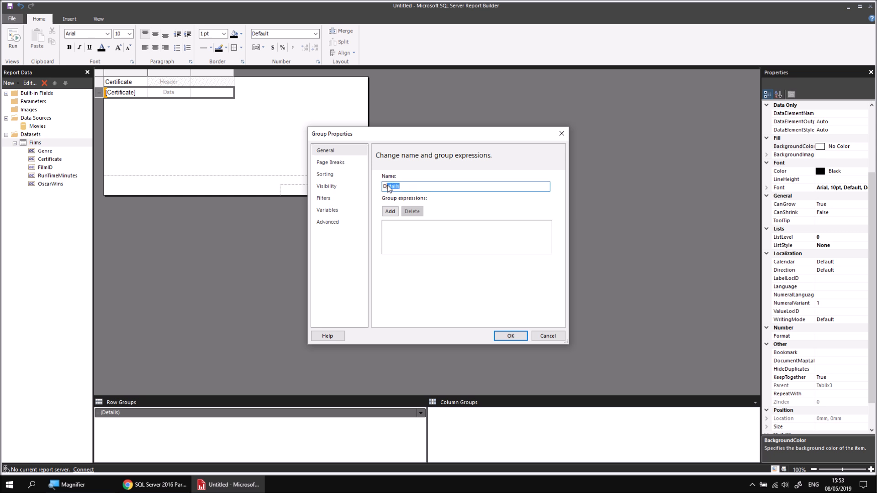
text(CertificateGRoup)
key(BackSpace)
key(BackSpace)
key(BackSpace)
key(BackSpace)
text(roup)
click(390, 212)
click(529, 227)
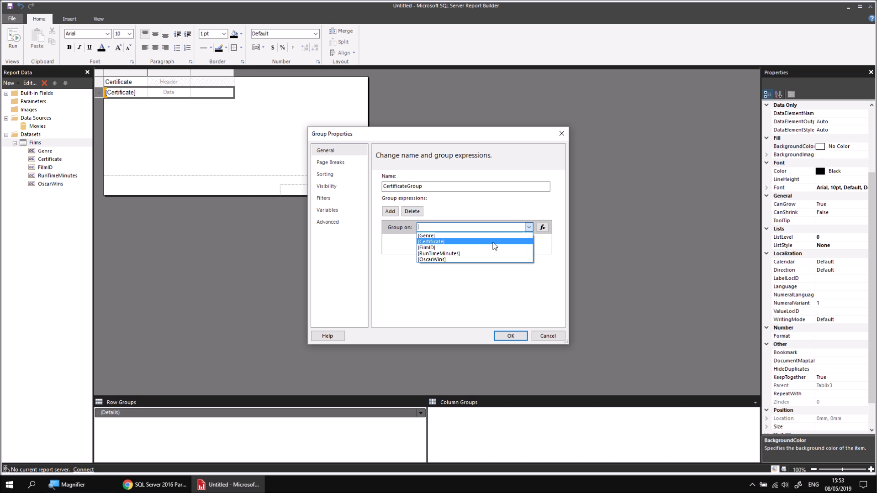
click(446, 242)
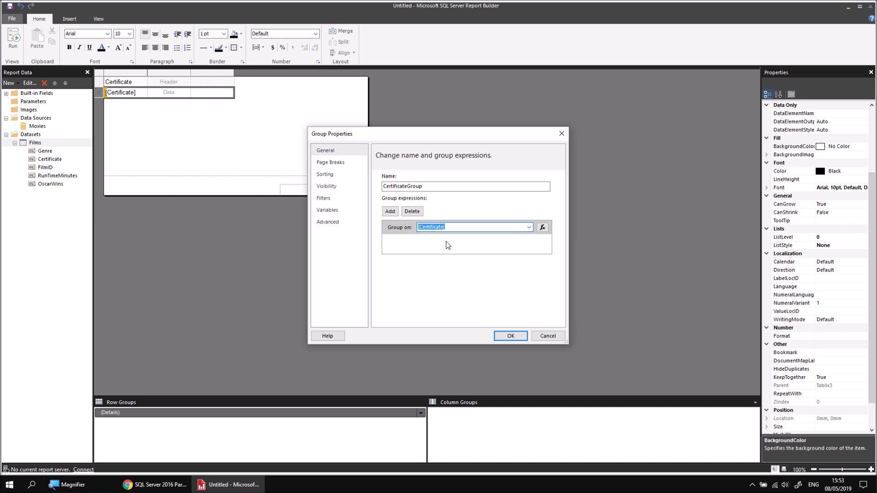
Step: Sort CertificateGroup by Certificate, A to Z, and confirm the group properties
click(333, 176)
click(386, 177)
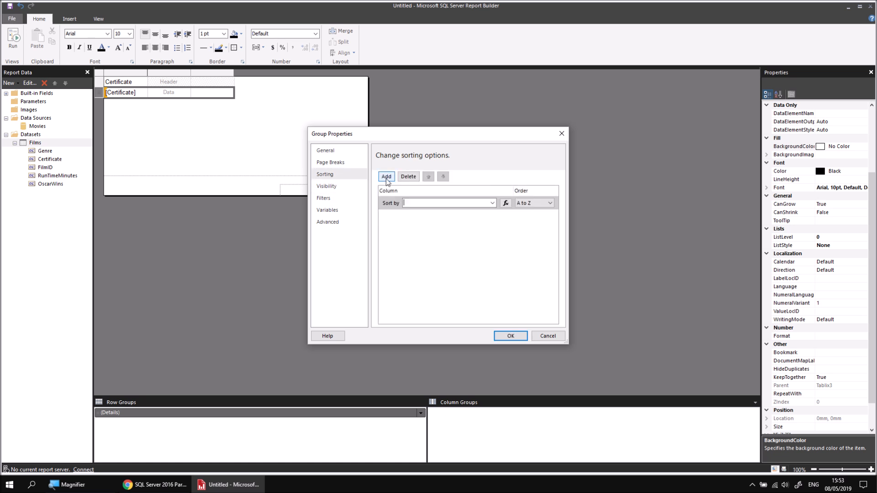
click(492, 203)
click(446, 218)
click(507, 338)
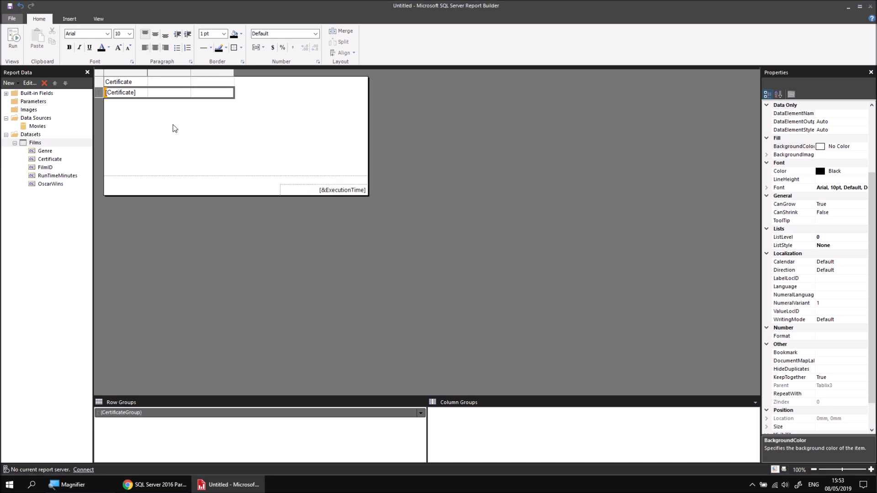
Step: Preview the certificate-grouped report and return to design view
click(167, 112)
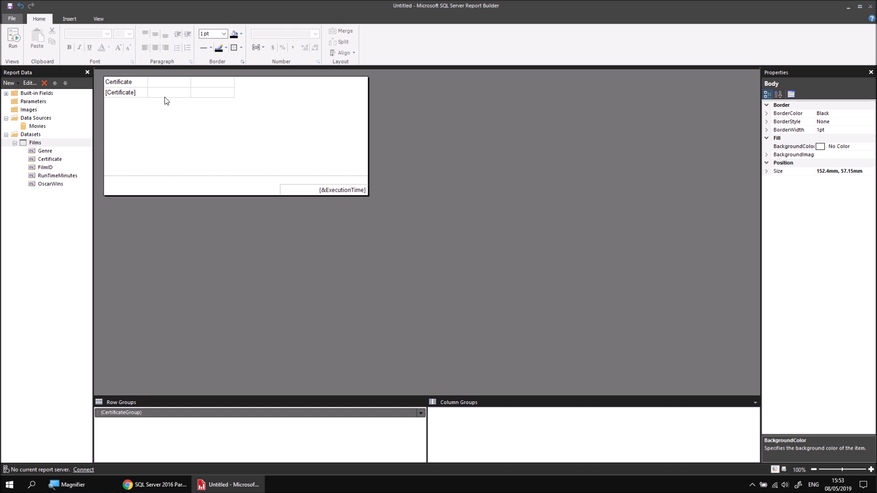
click(166, 97)
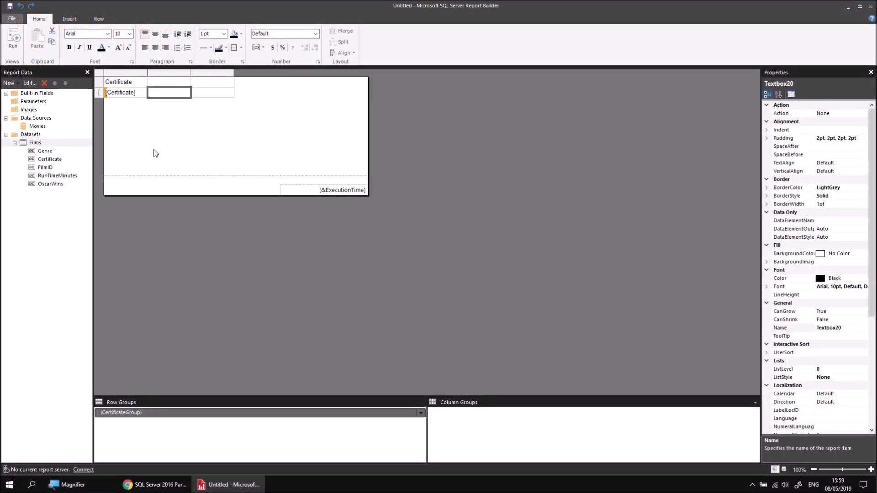
click(14, 38)
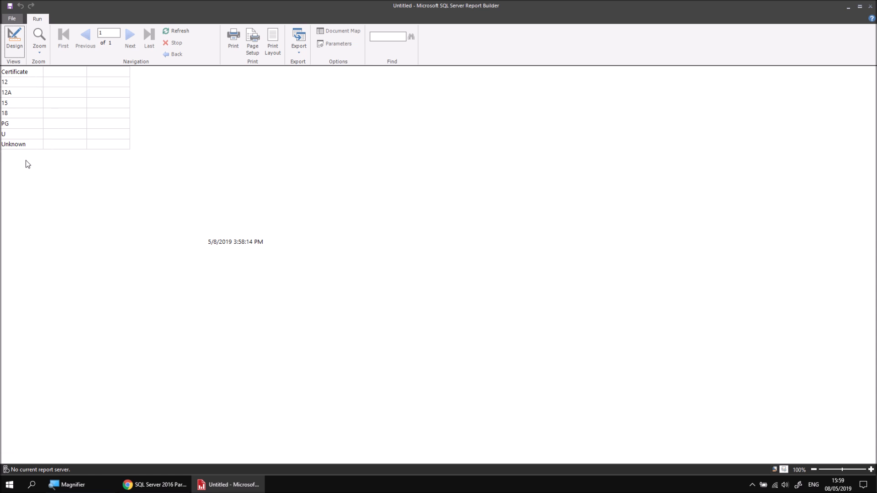
click(14, 41)
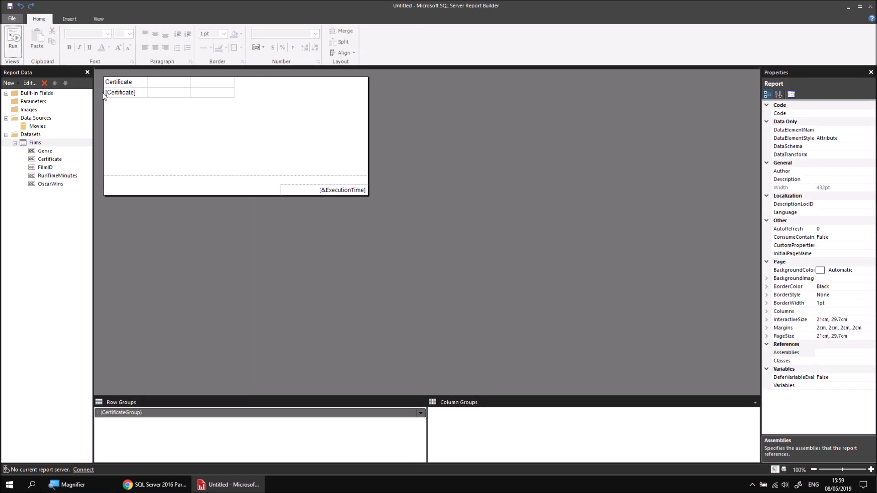
Step: Add a parent group on Genre above CertificateGroup with a group header and footer, then preview the report
click(148, 412)
right_click(150, 412)
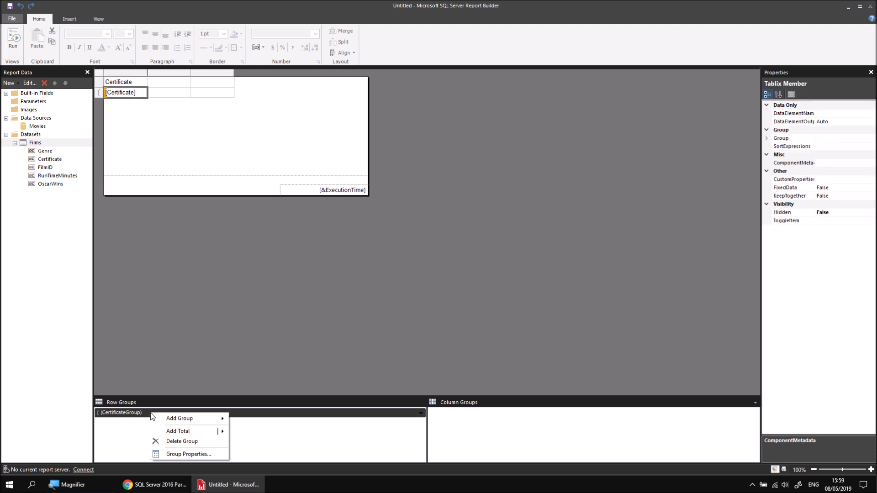
mouse_move(176, 418)
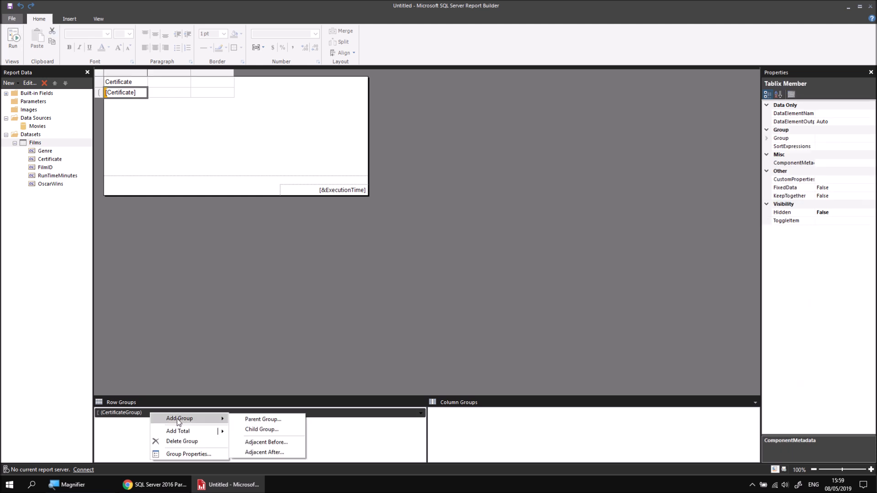
click(238, 419)
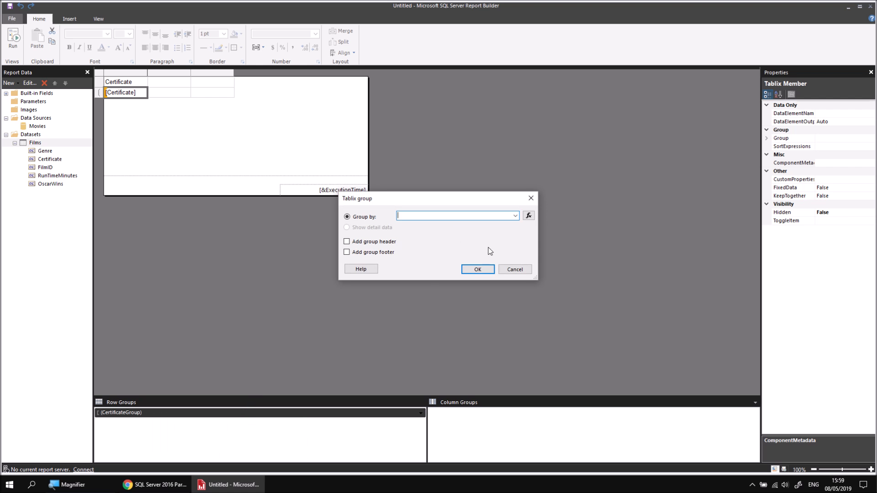
click(516, 216)
click(424, 224)
click(346, 242)
click(347, 253)
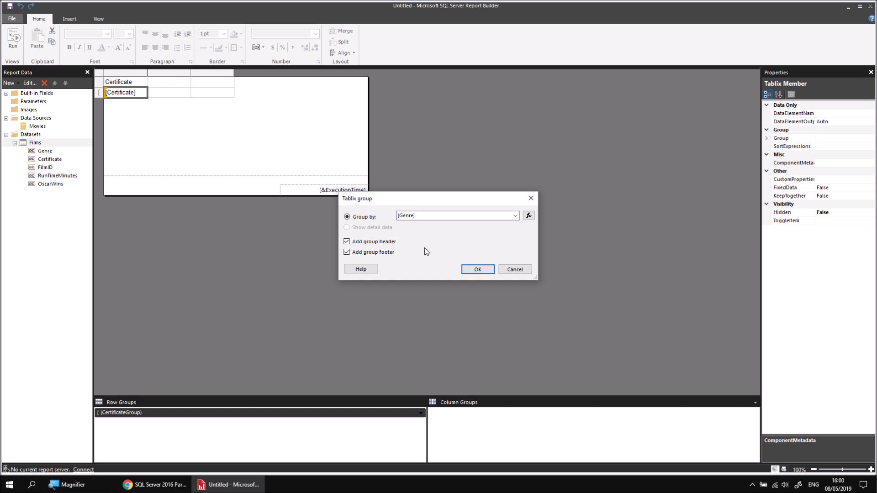
click(478, 270)
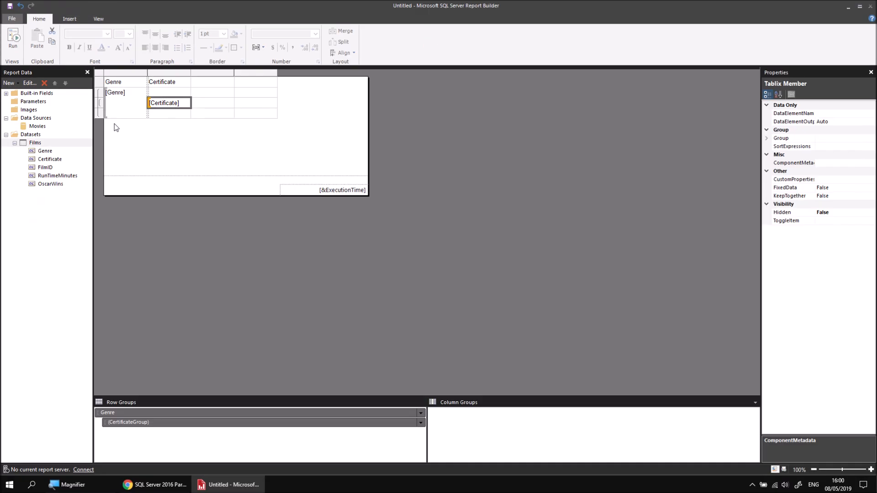
click(20, 48)
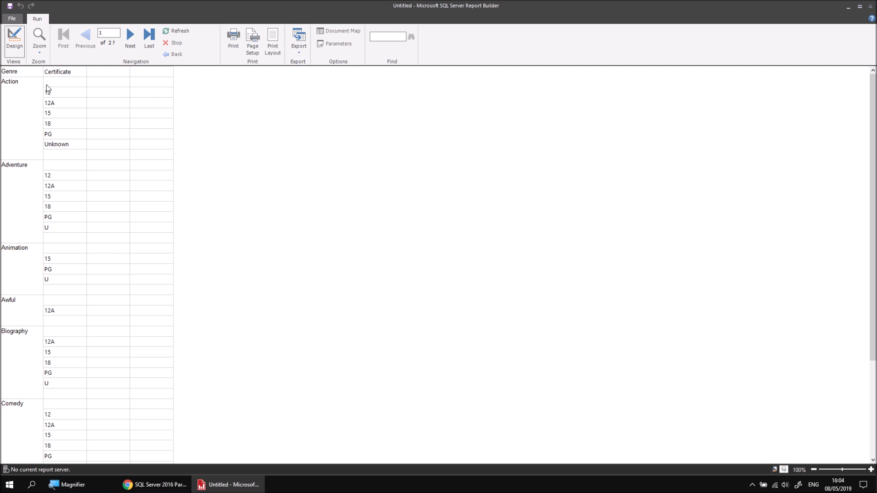
click(14, 39)
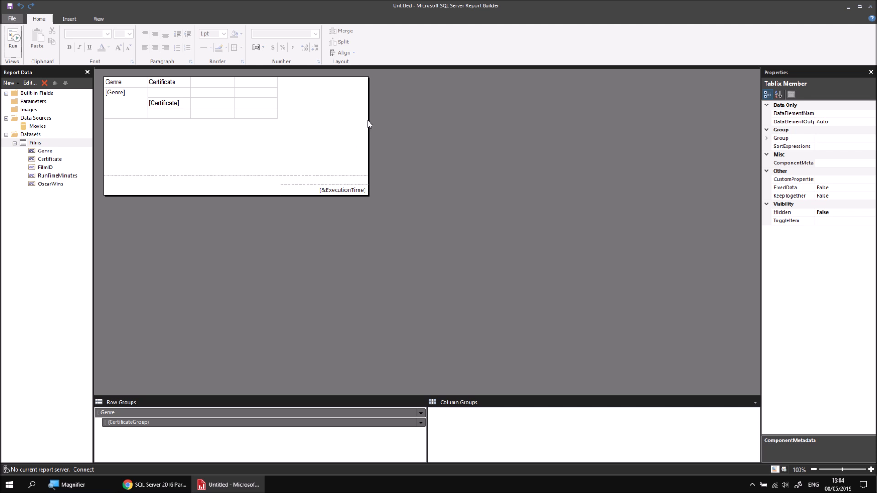
Step: Insert a second table beside the first and put the Genre field in its first column
right_click(332, 80)
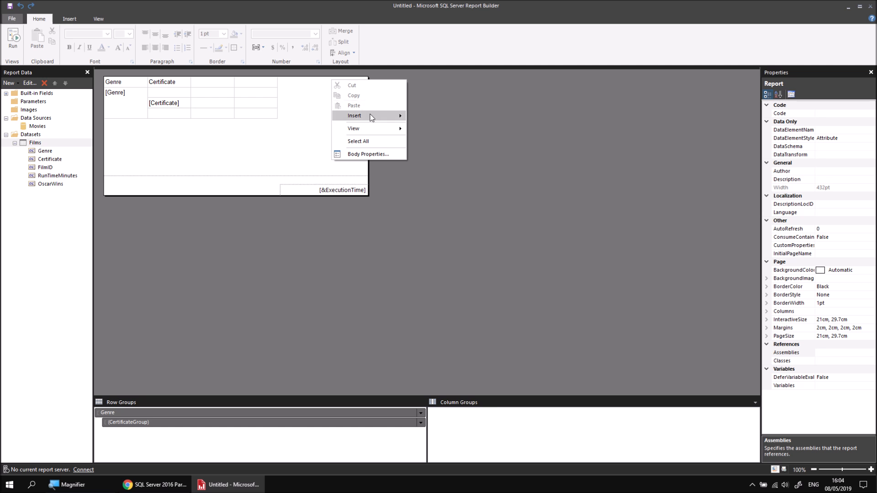
mouse_move(372, 116)
click(437, 138)
drag(337, 80, 337, 77)
click(371, 91)
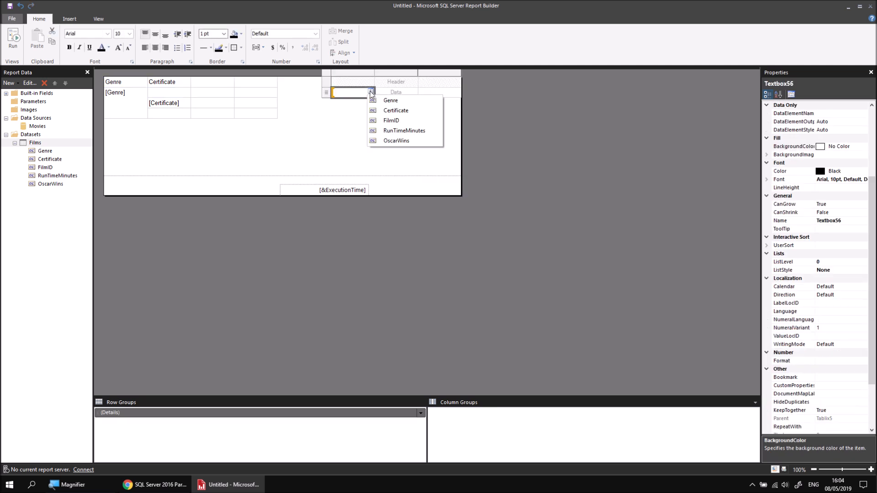
click(392, 101)
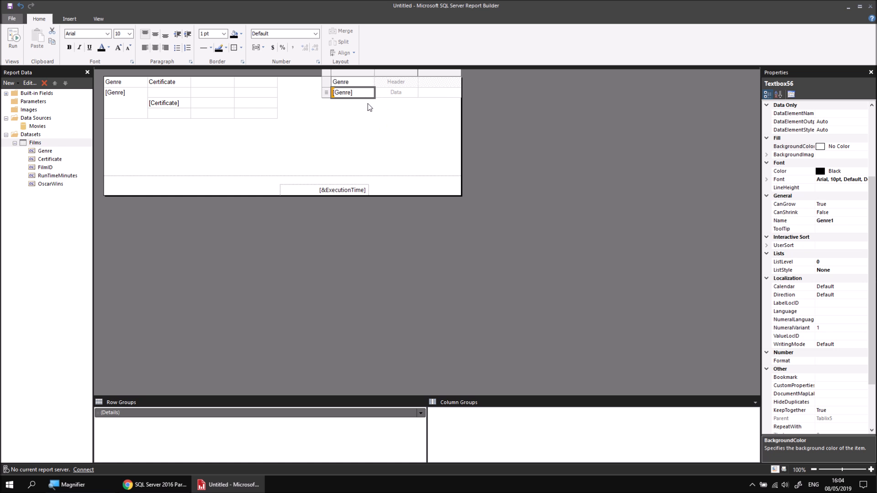
Step: Rename the second table's details group GenreGroup and set it to group on Genre
right_click(327, 94)
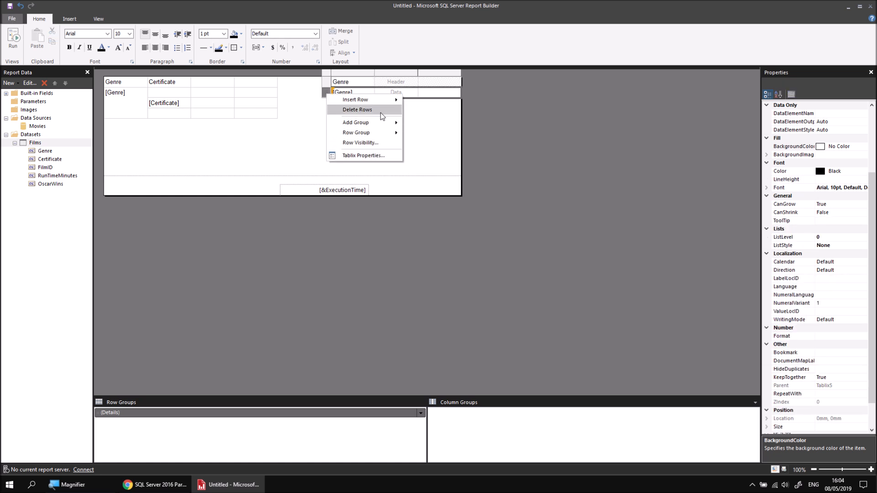
mouse_move(386, 124)
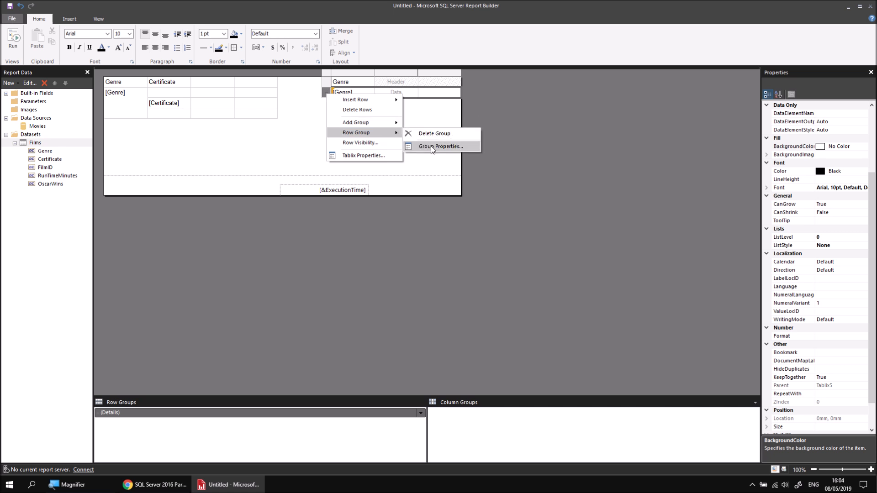
click(431, 146)
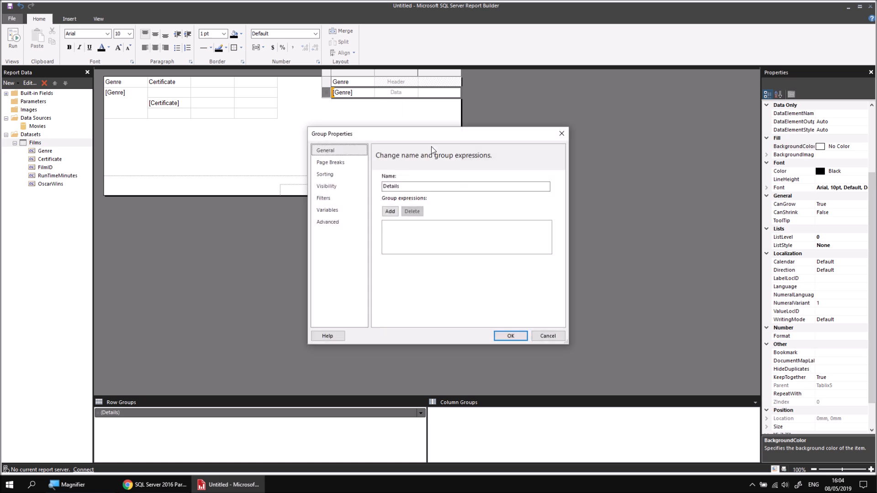
text(GenreGru)
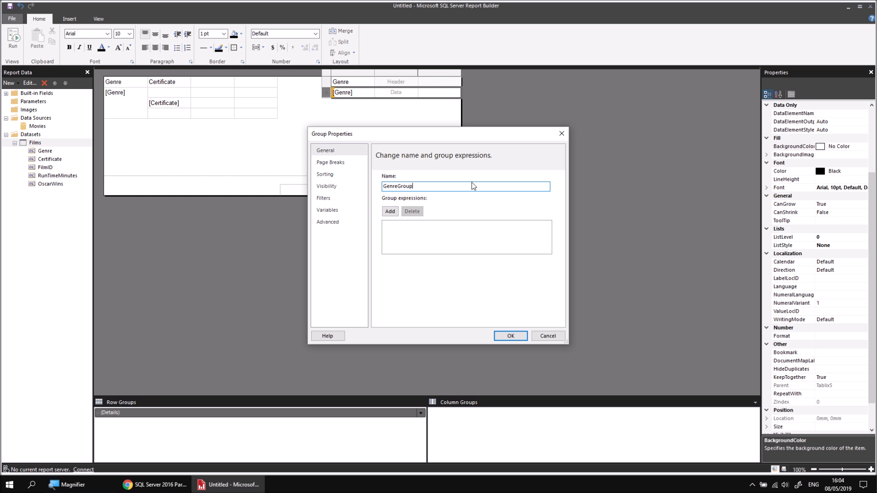
click(390, 212)
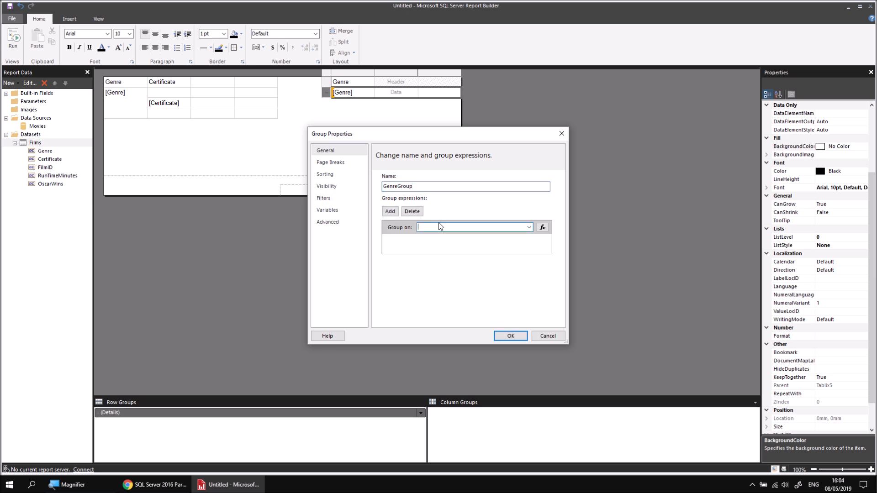
click(529, 227)
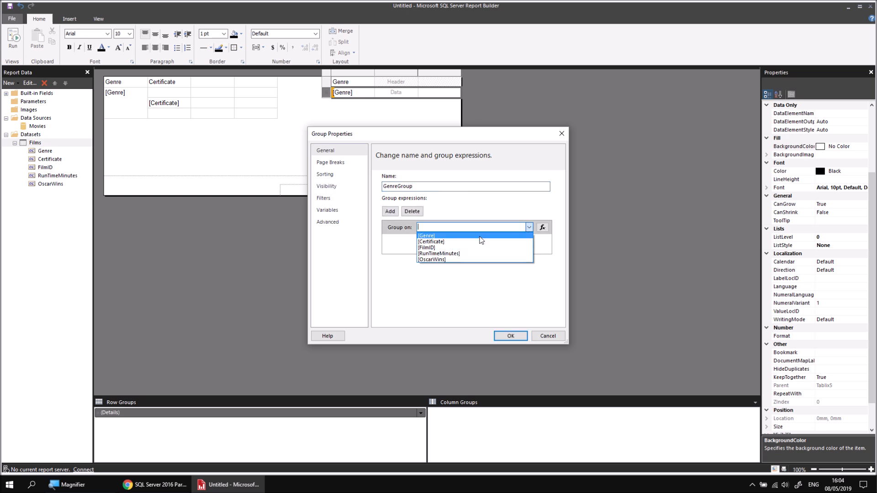
click(480, 240)
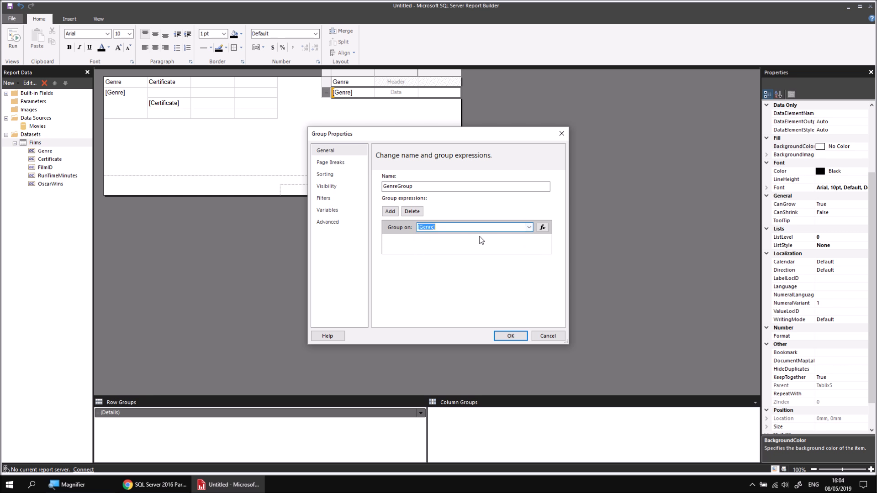
Step: Sort GenreGroup by Genre, A to Z, and confirm the group properties
click(333, 175)
click(386, 176)
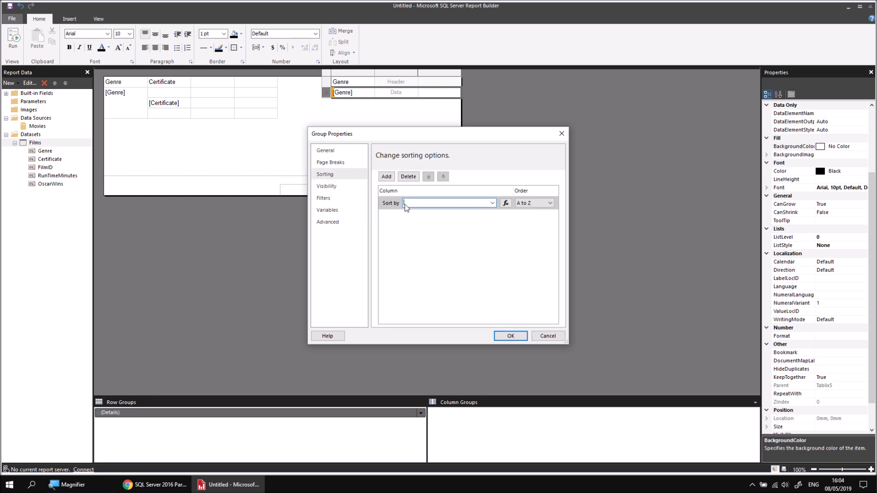
click(492, 203)
click(450, 210)
click(510, 337)
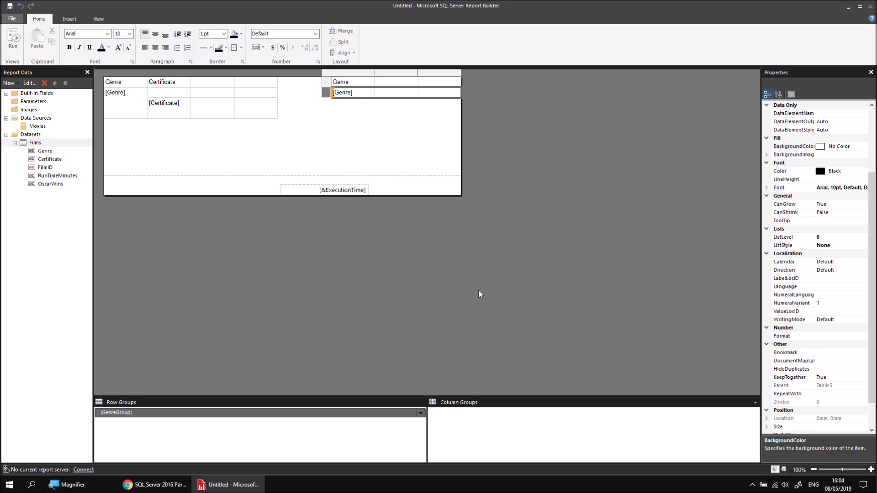
Step: Preview the genre list report and return to design view
click(15, 39)
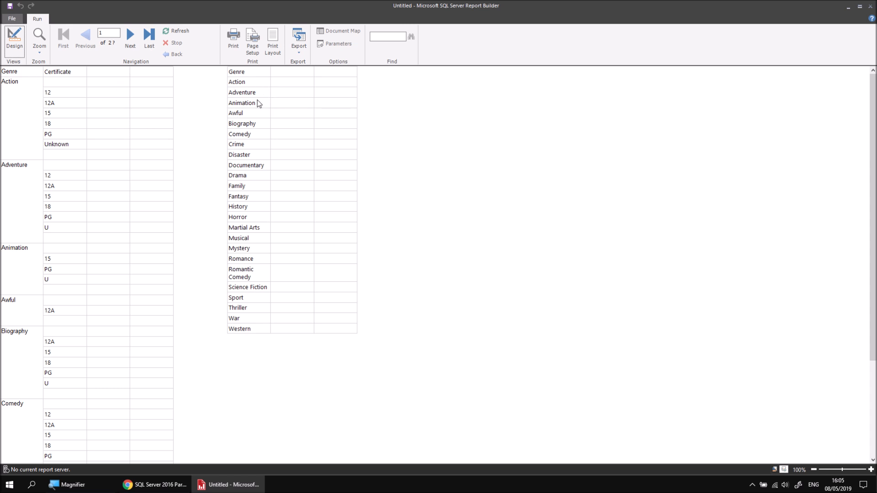
click(14, 39)
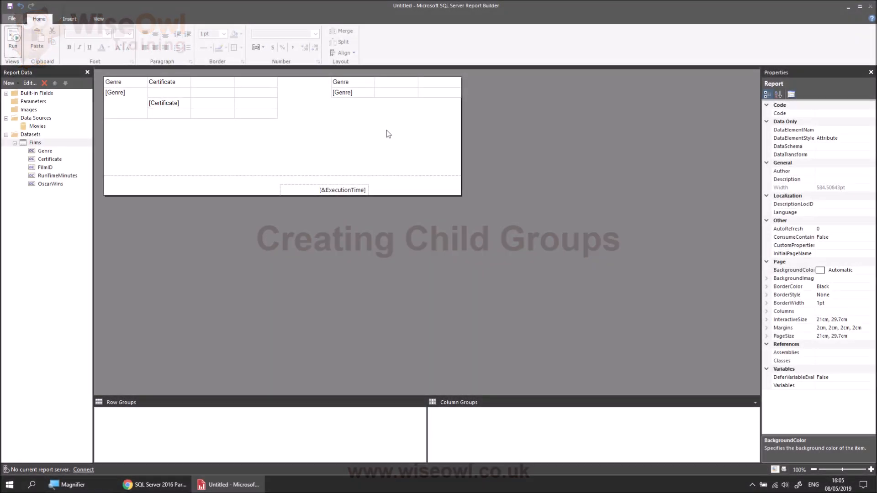
Step: Add a child group grouped by Certificate beneath GenreGroup in the second table
drag(386, 130, 368, 94)
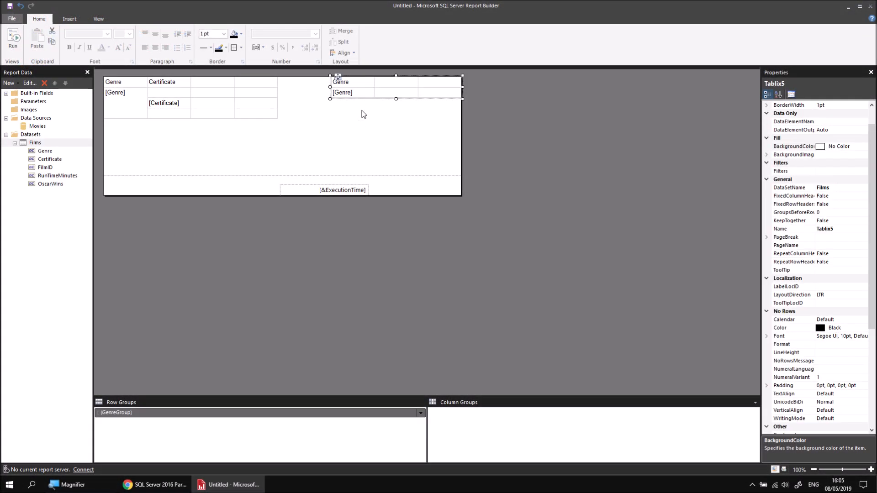
right_click(175, 414)
mouse_move(199, 421)
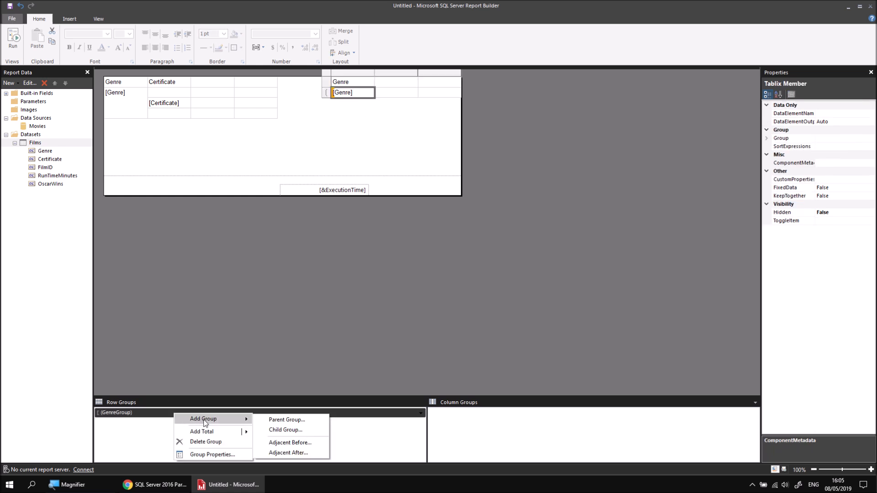
click(271, 431)
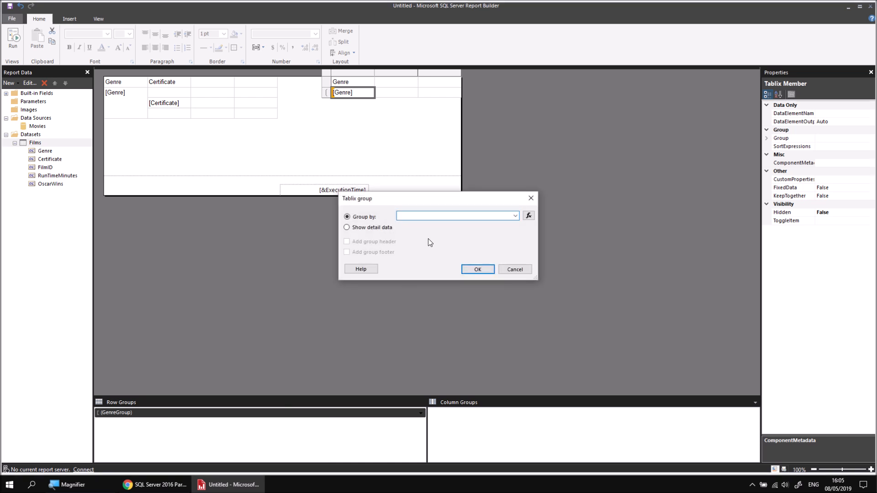
click(516, 216)
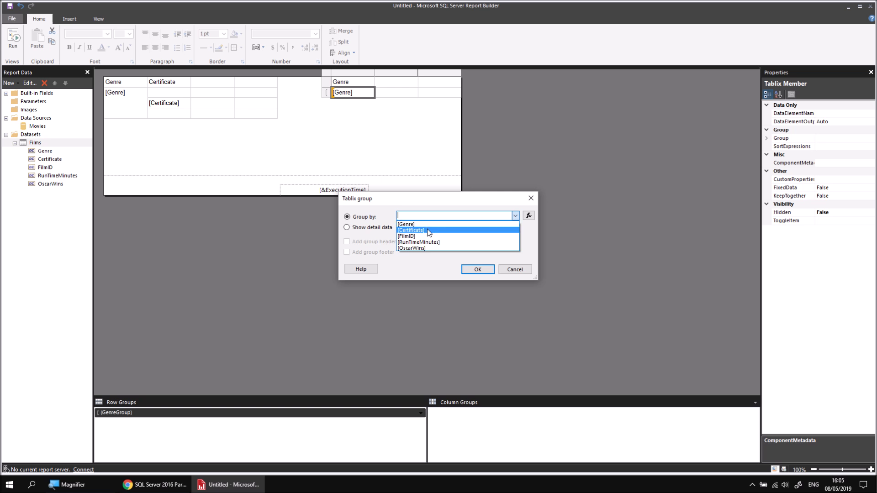
click(428, 230)
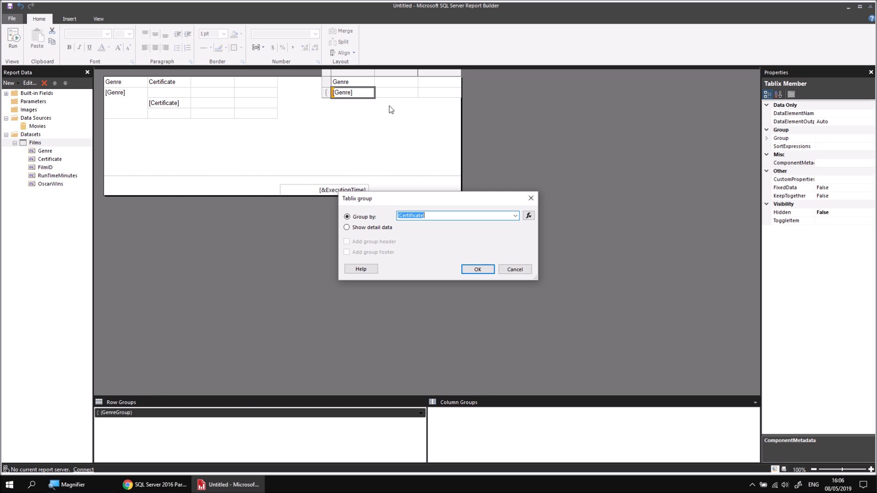
click(478, 270)
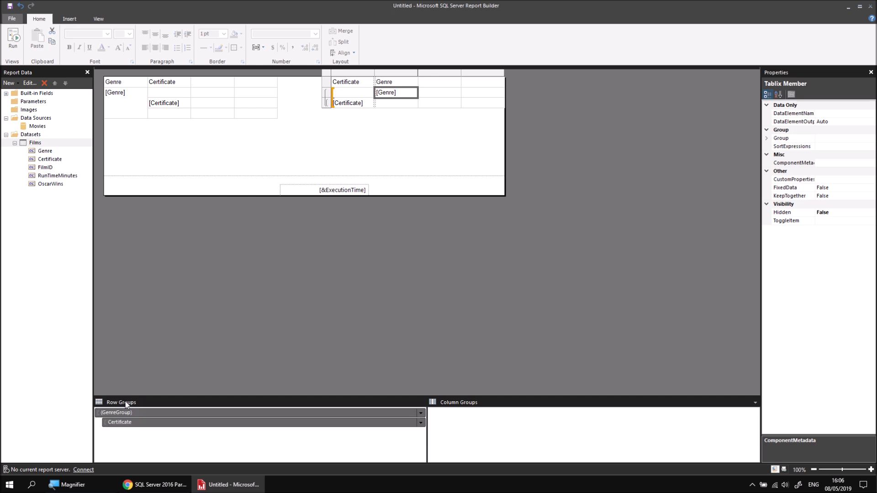
Step: Preview the report with the new certificate child group and return to design view
click(118, 414)
key(F5)
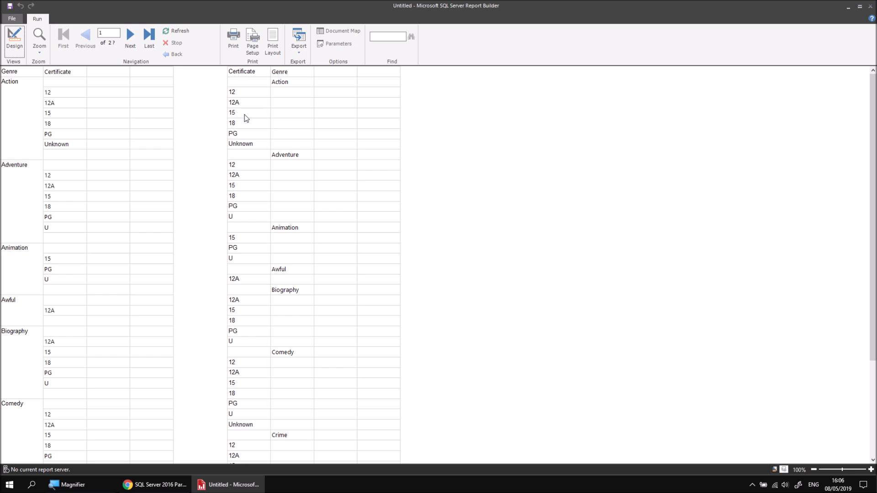
click(21, 47)
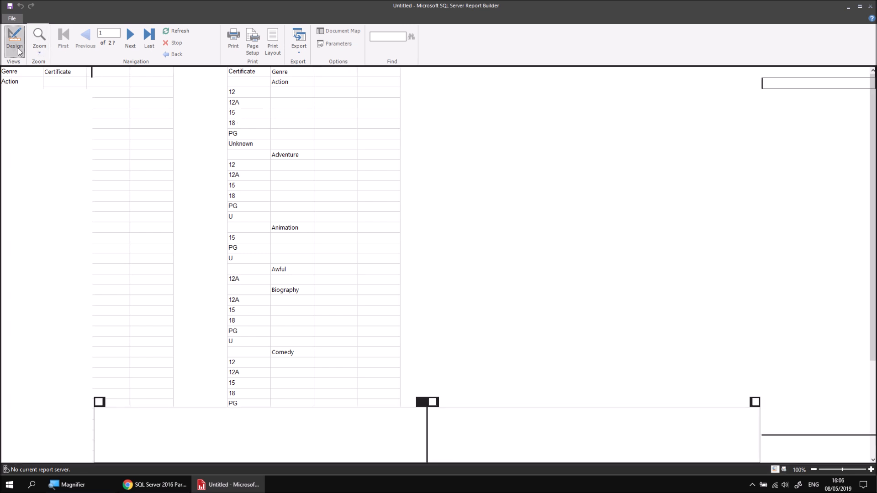
Step: Put the Genre field in the first column's genre group row of the second table
mouse_move(360, 97)
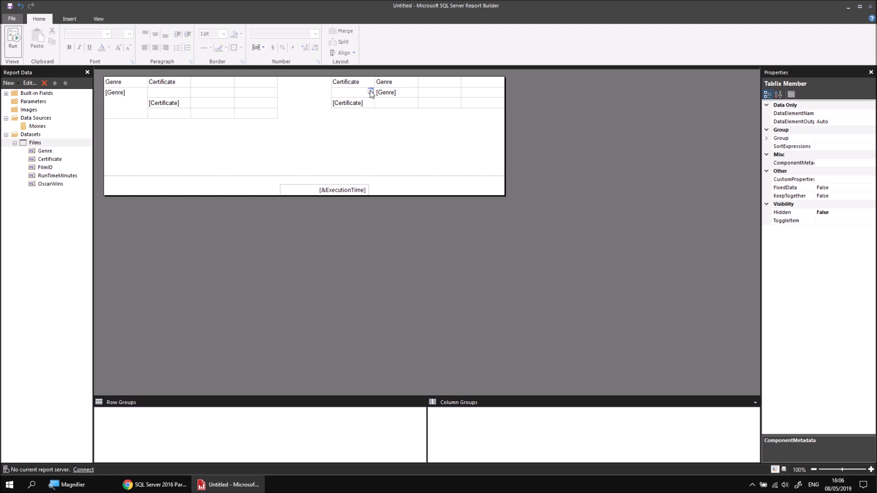
click(370, 92)
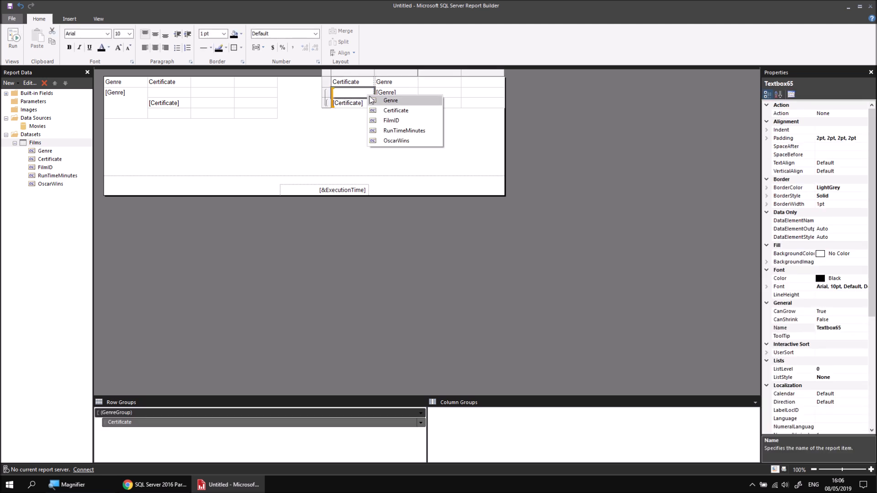
click(394, 101)
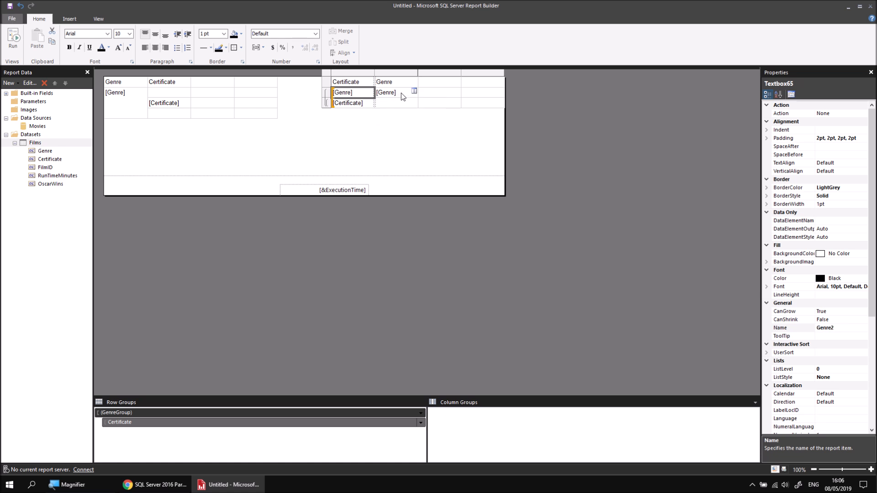
Step: Delete the Genre header and field from the second table's second column
click(401, 93)
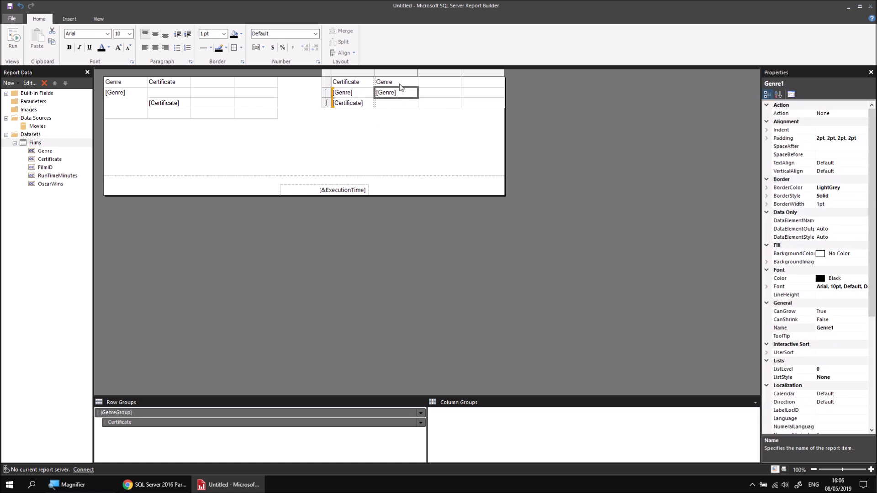
drag(400, 84, 399, 91)
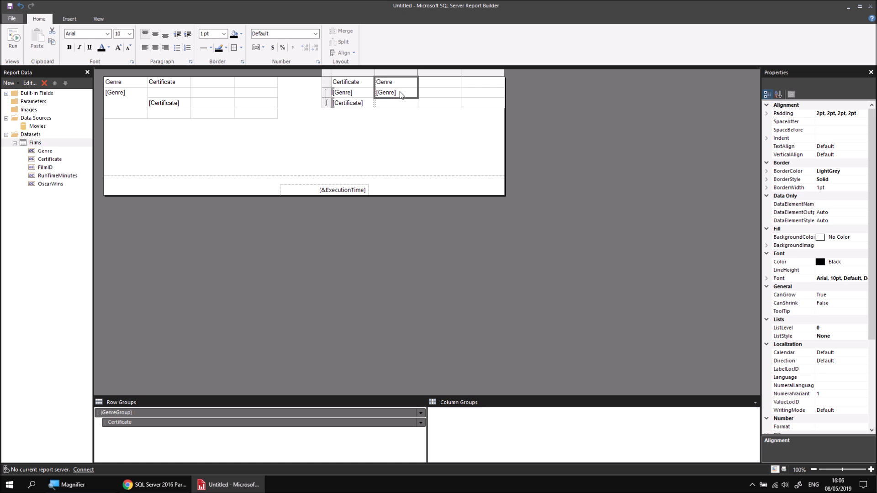
key(Delete)
Step: Move the Certificate field from the first column into the second column's certificate group row
click(359, 106)
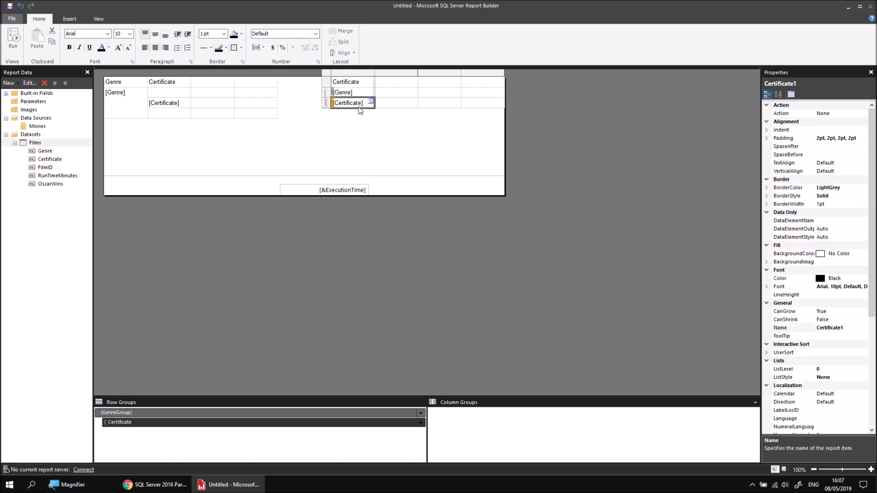
key(Delete)
click(415, 101)
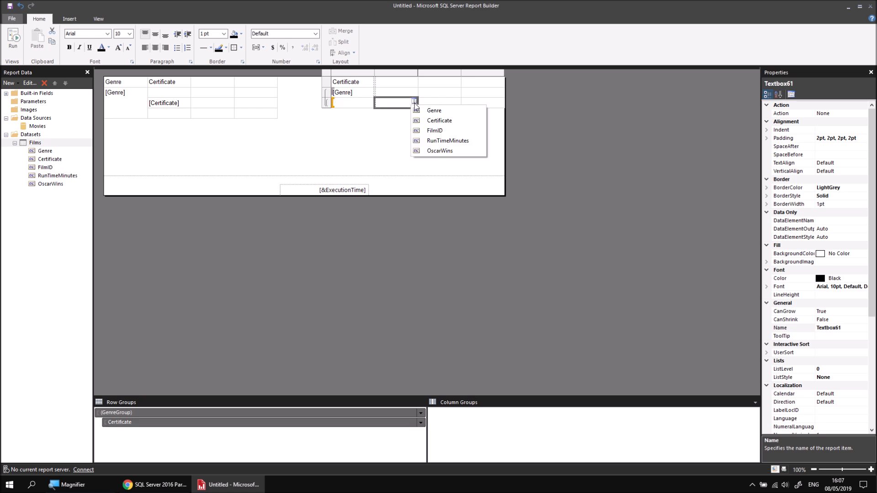
click(439, 121)
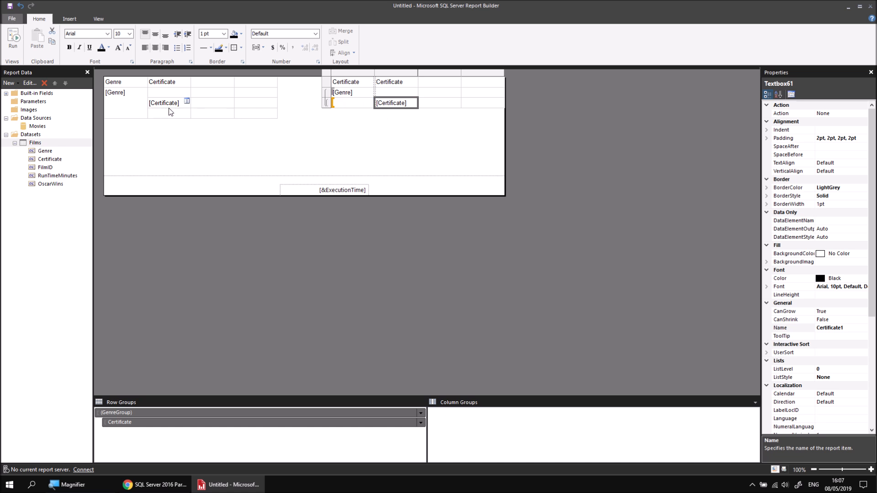
Step: Insert a new row below the certificate row, outside the group
right_click(327, 108)
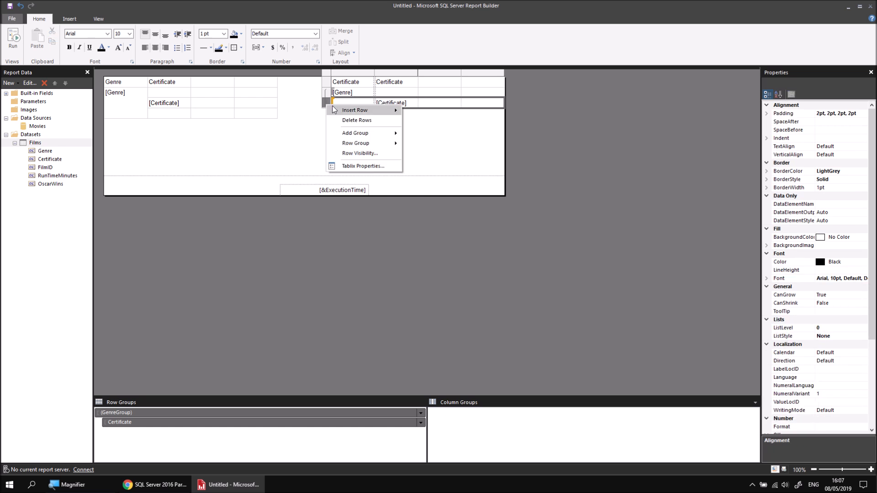
mouse_move(337, 111)
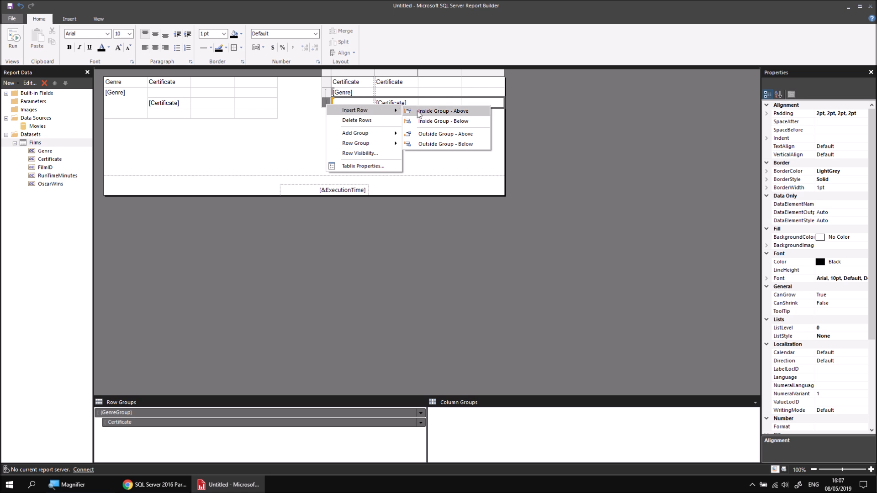
click(426, 145)
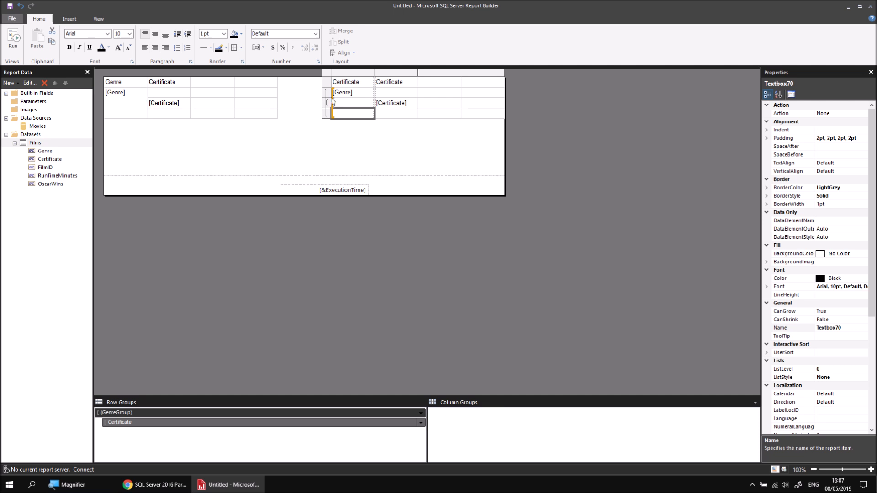
Step: Change the second table's first column header to Genre
drag(363, 85, 330, 86)
text(Genre)
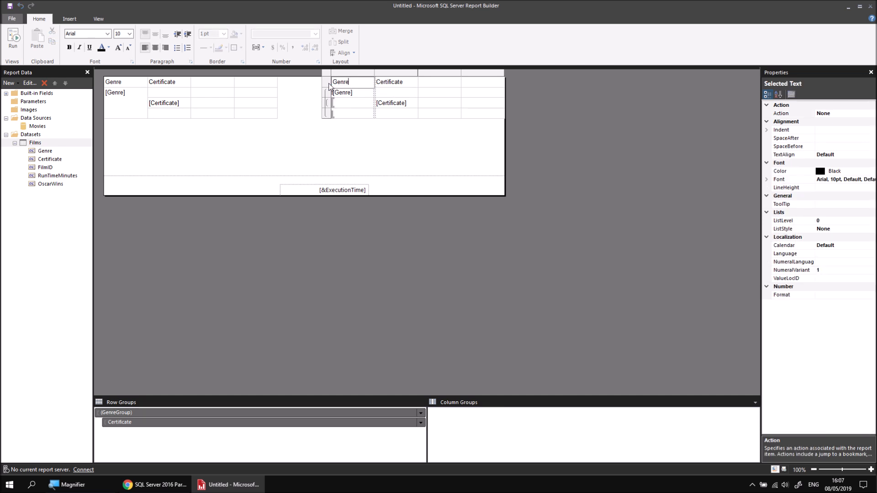
click(361, 137)
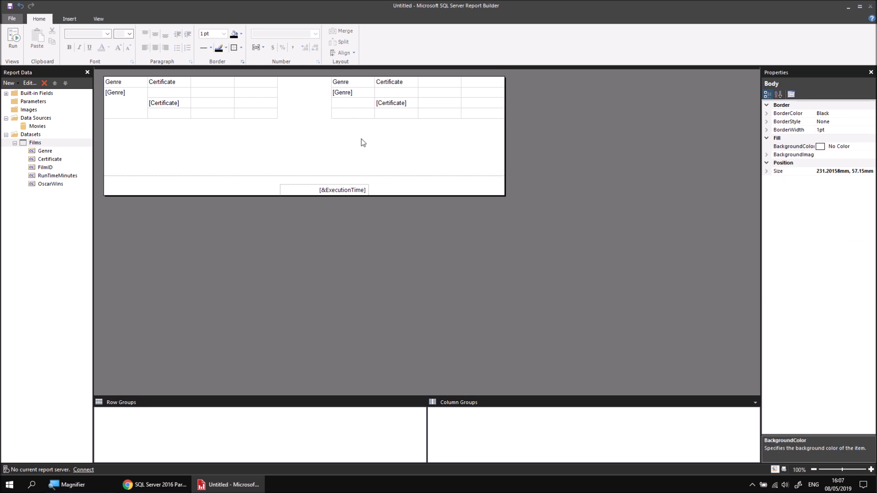
Step: Preview the report with both tables and return to design view
click(14, 41)
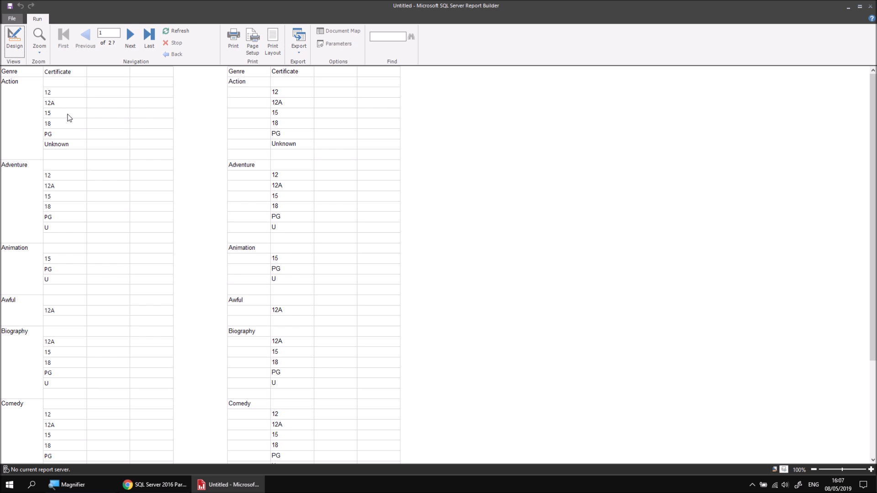
click(14, 40)
Step: Select and delete the entire second table
drag(422, 147, 378, 104)
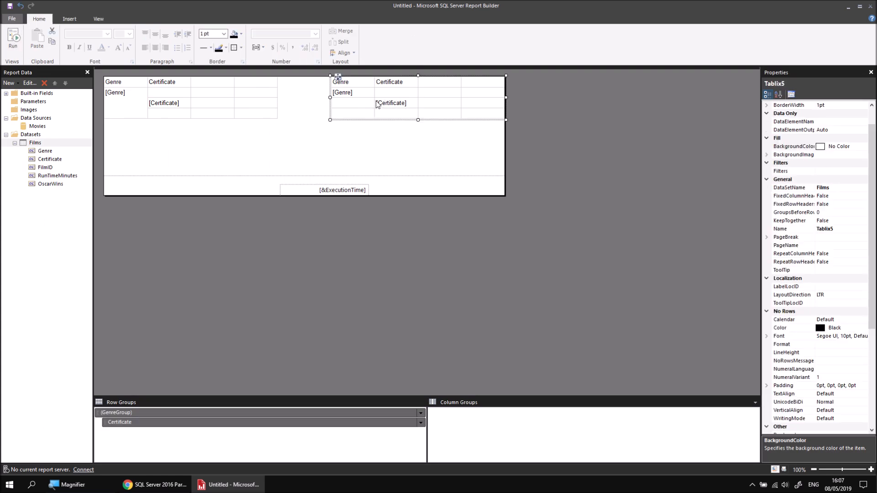
key(Delete)
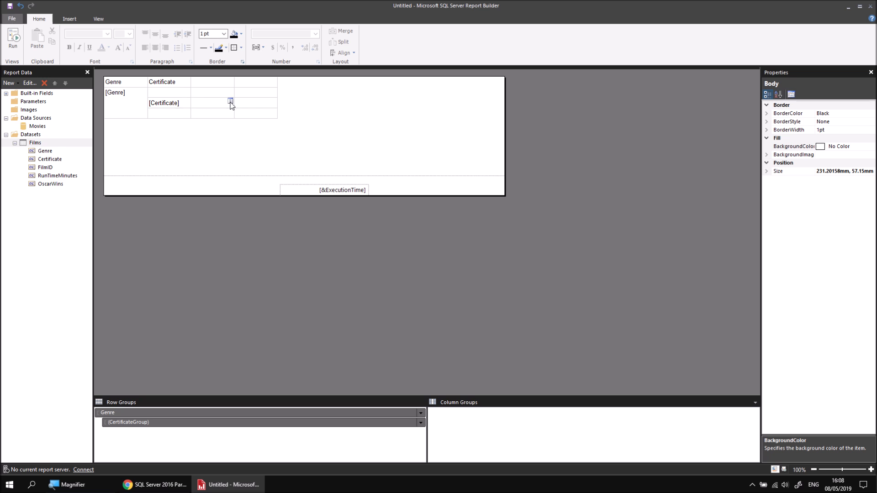
Step: Add the FilmID field to the certificate row's third column and change its summary to Count
click(231, 101)
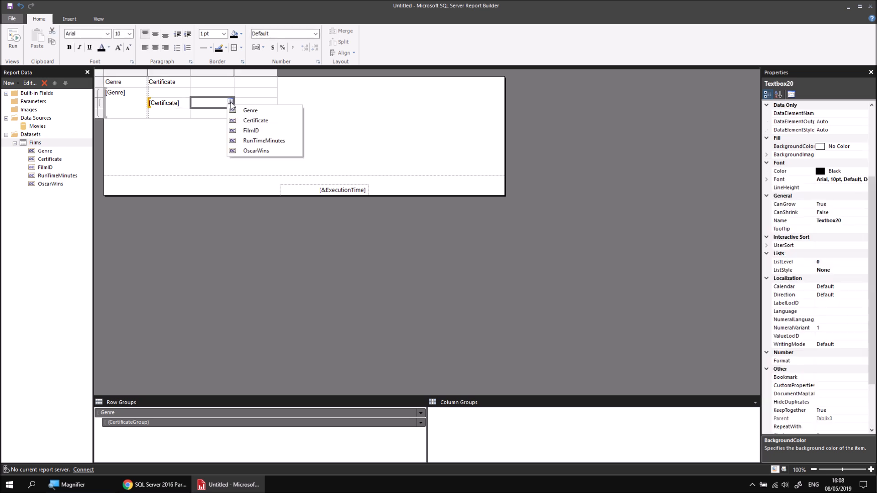
click(268, 130)
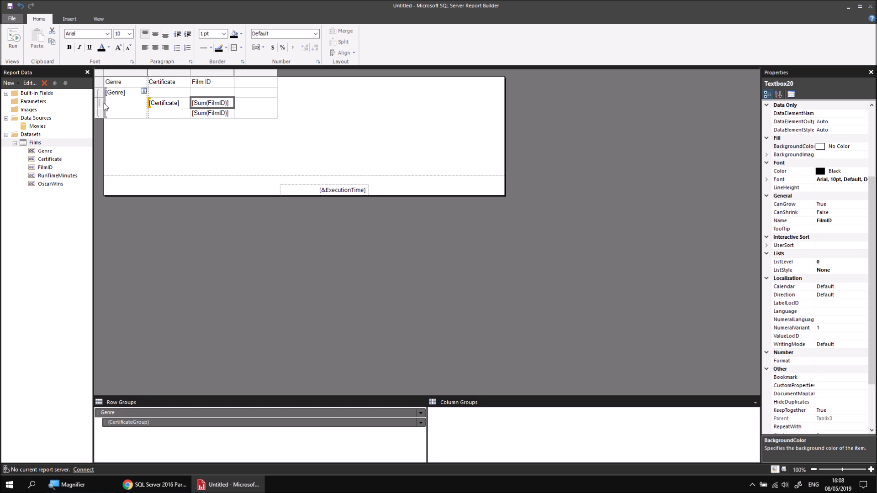
double_click(201, 104)
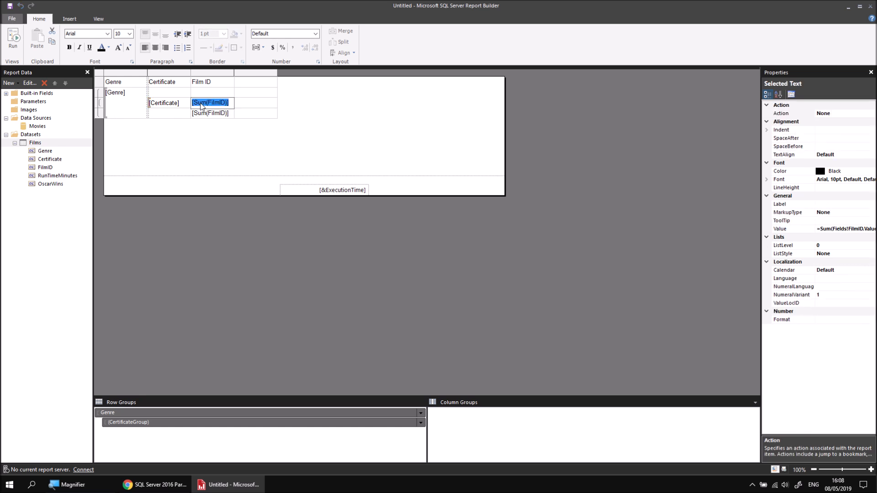
right_click(201, 106)
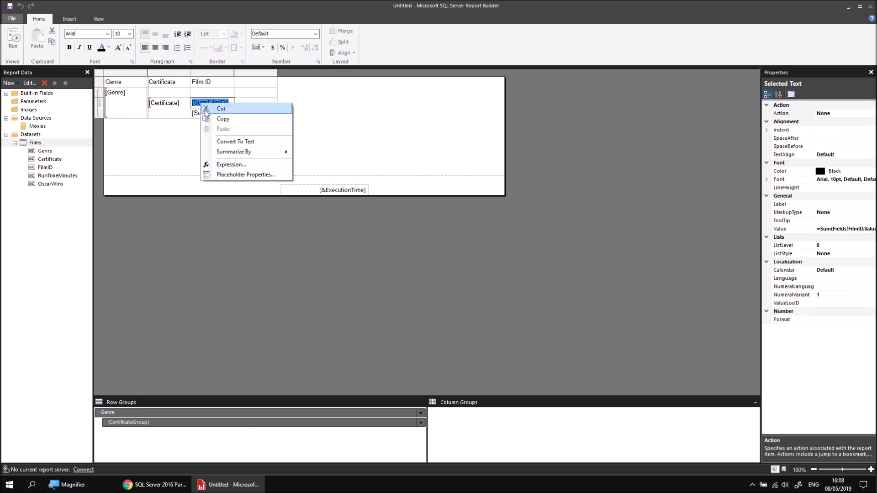
mouse_move(213, 155)
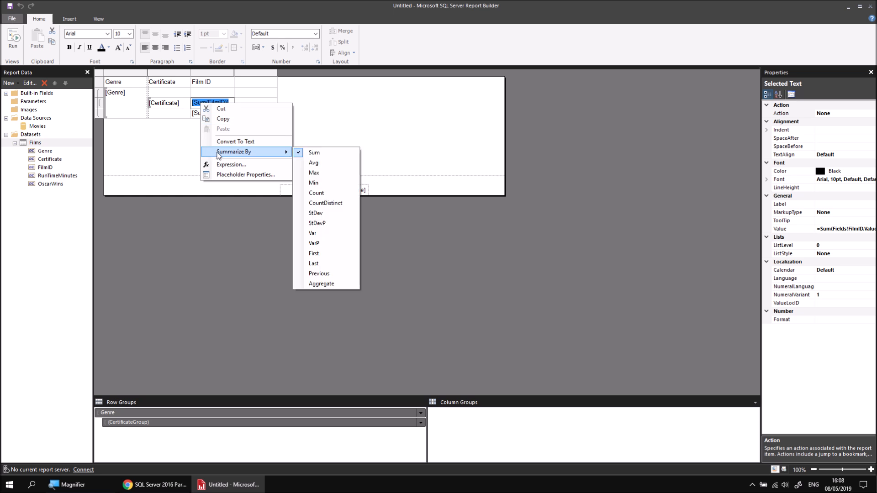
click(327, 193)
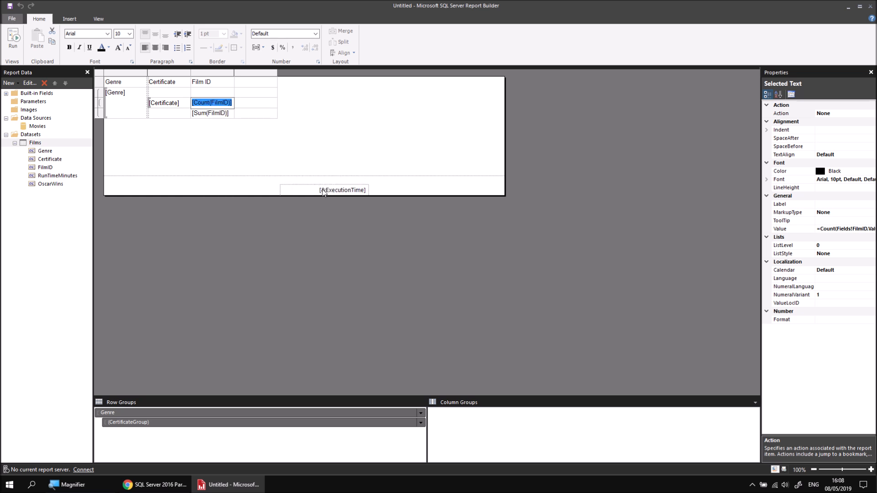
Step: Change the FilmID total in the row below to summarize by Count
click(204, 114)
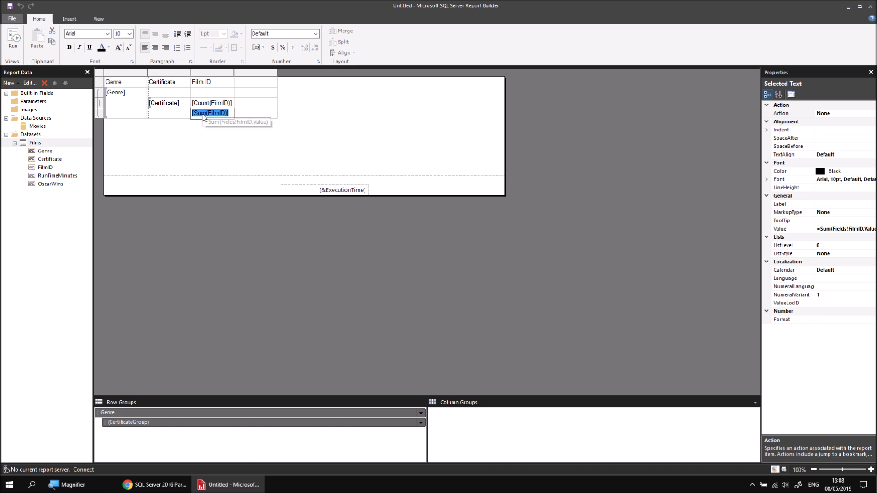
right_click(204, 114)
mouse_move(258, 166)
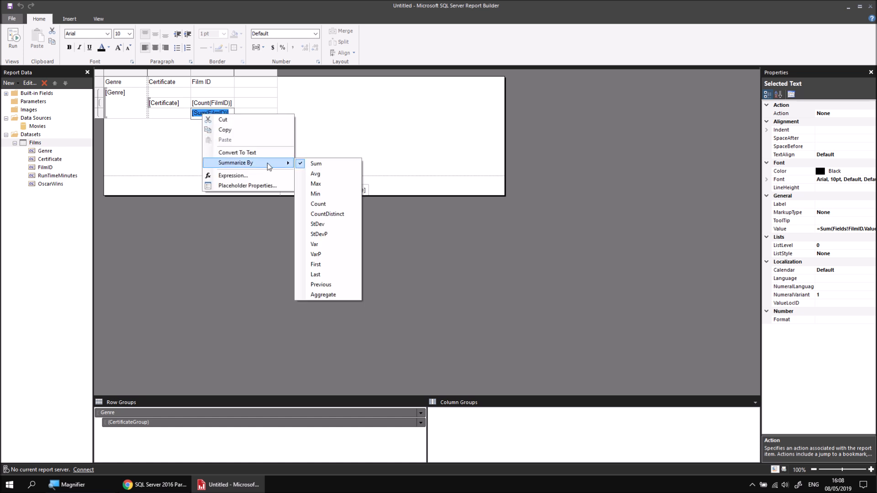
click(319, 204)
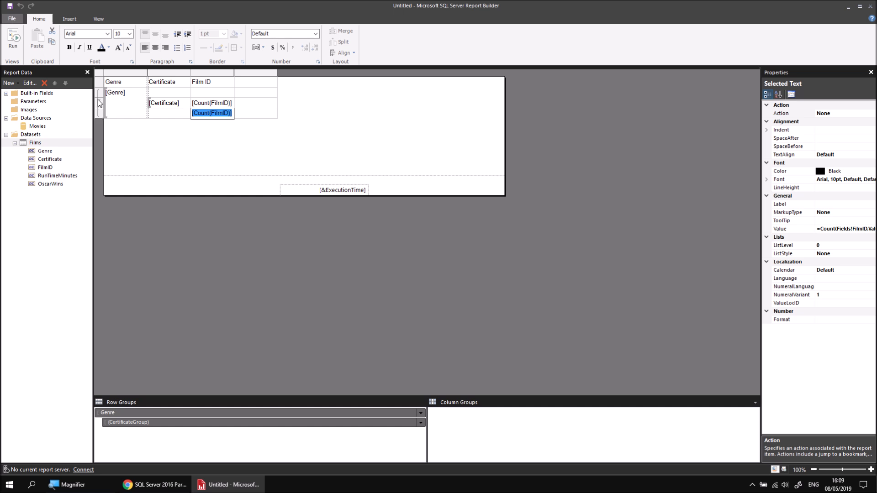
Step: Preview the report and return to design view
click(14, 42)
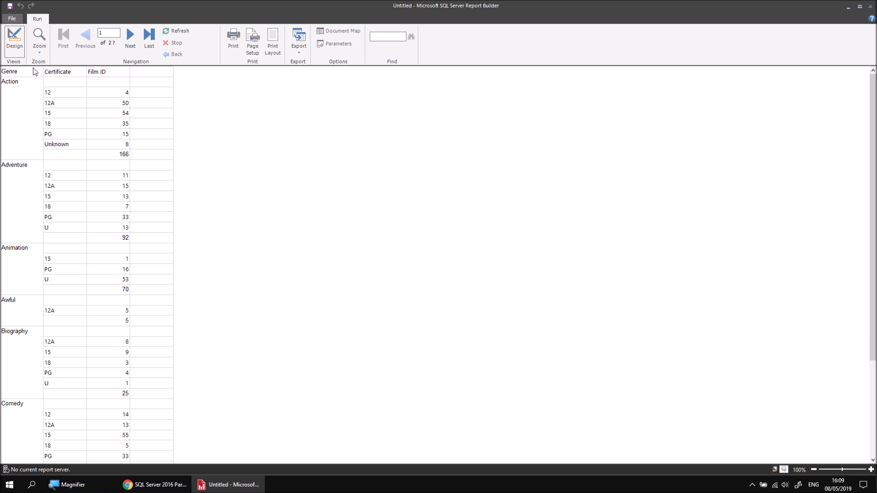
click(14, 42)
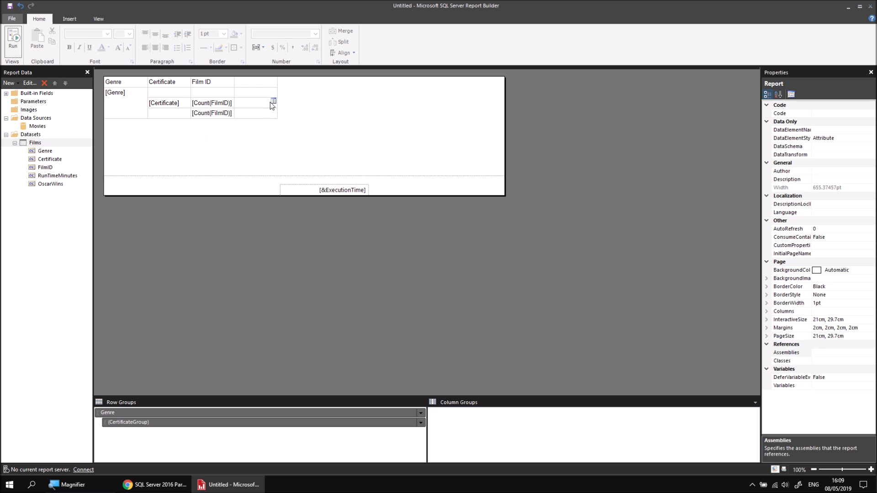
Step: Add the RunTimeMinutes and OscarWins fields as the fourth and fifth columns of the certificate row
click(273, 102)
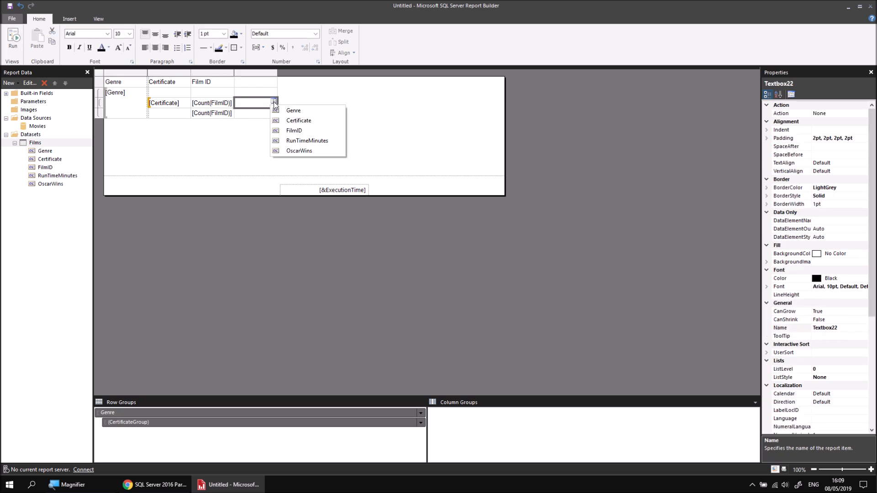
click(301, 140)
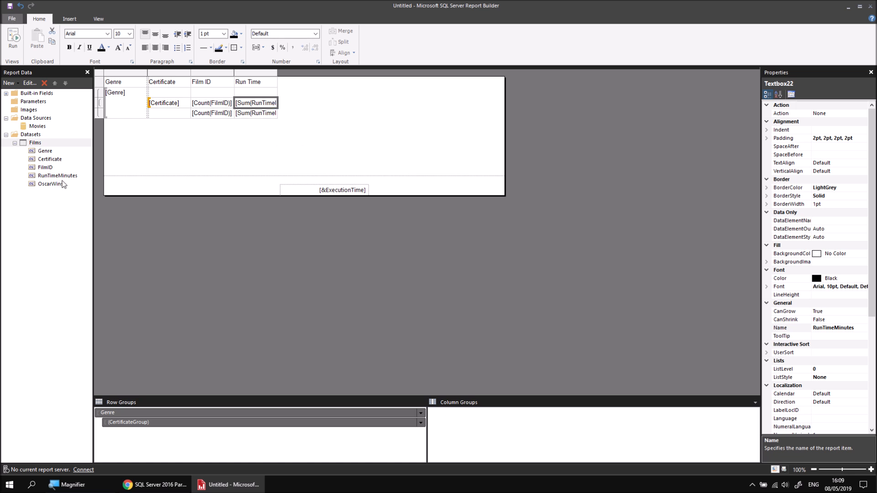
drag(54, 184, 275, 100)
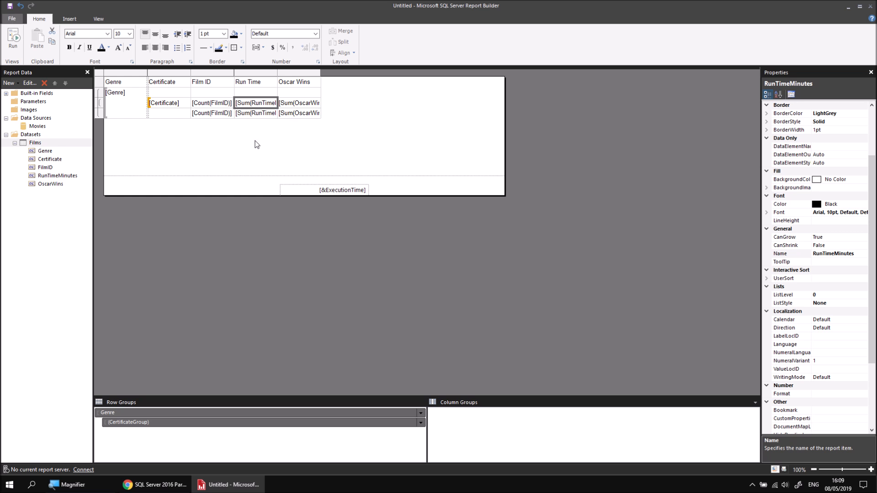
Step: Preview the report with the new columns and return to design view
click(13, 40)
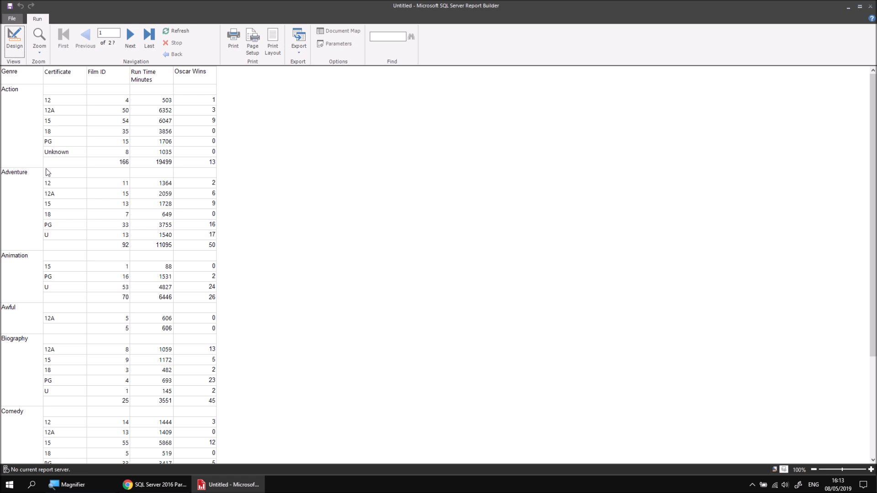
click(14, 44)
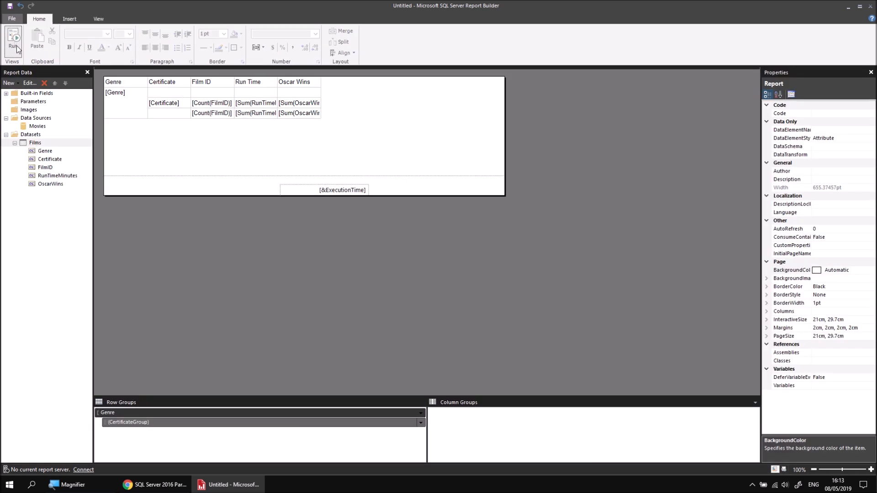
Step: Set the Genre group to insert a page break between each instance of the group
right_click(126, 415)
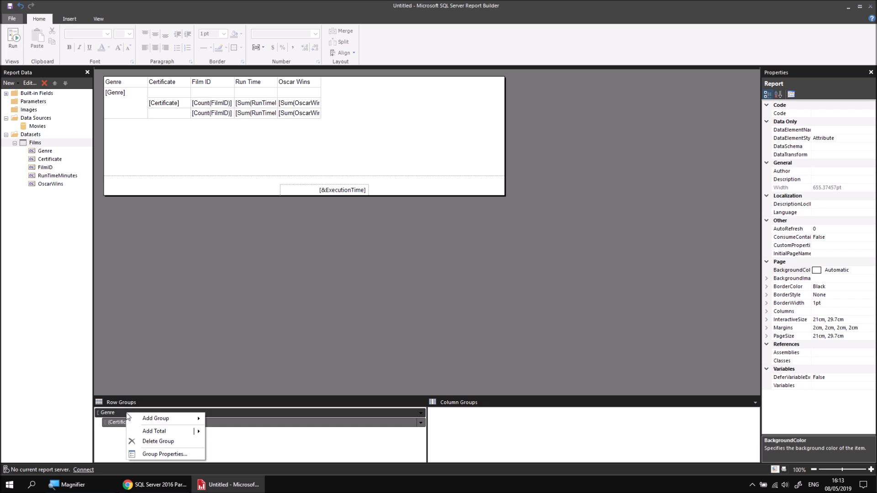
click(160, 454)
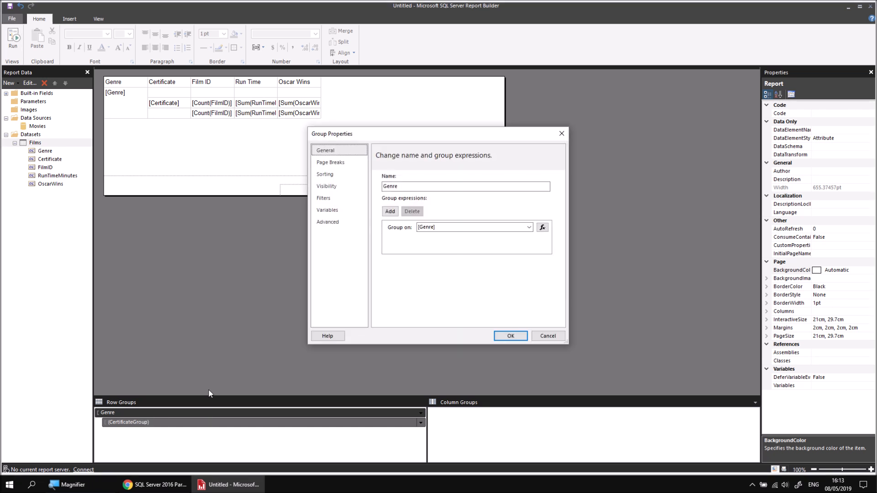
click(339, 163)
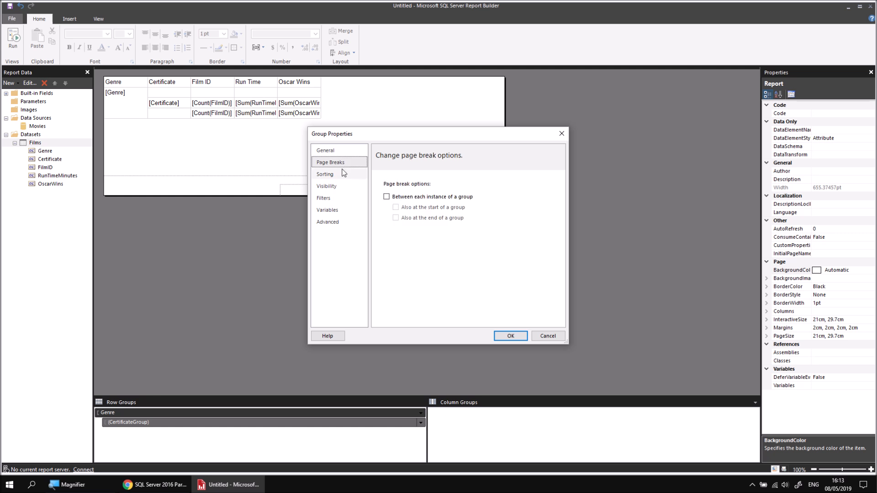
click(386, 197)
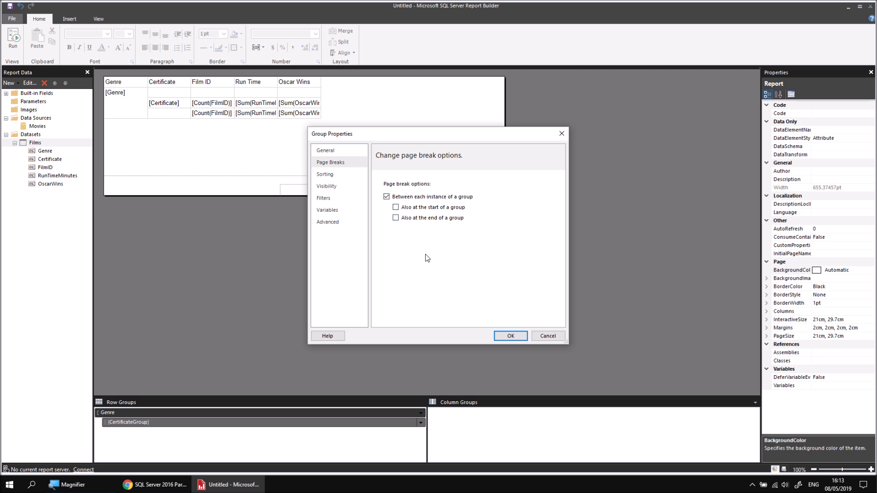
click(508, 336)
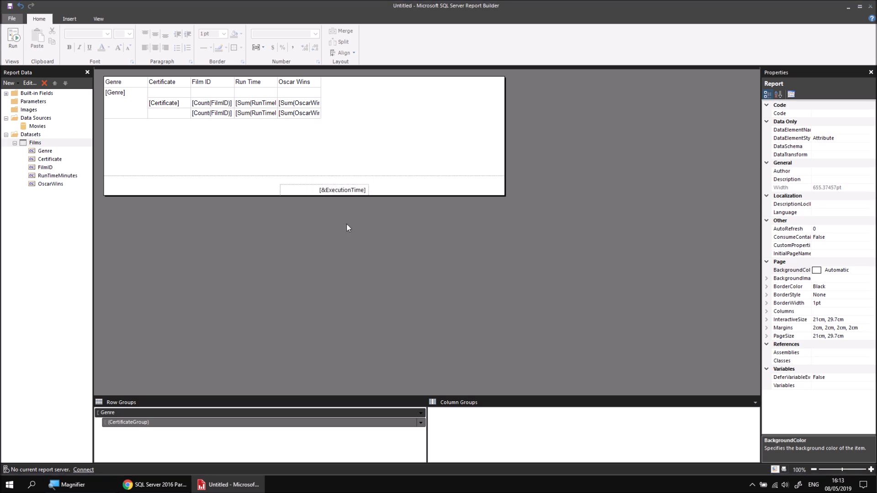
Step: Preview the report, page through several genre pages, and return to design view
click(13, 40)
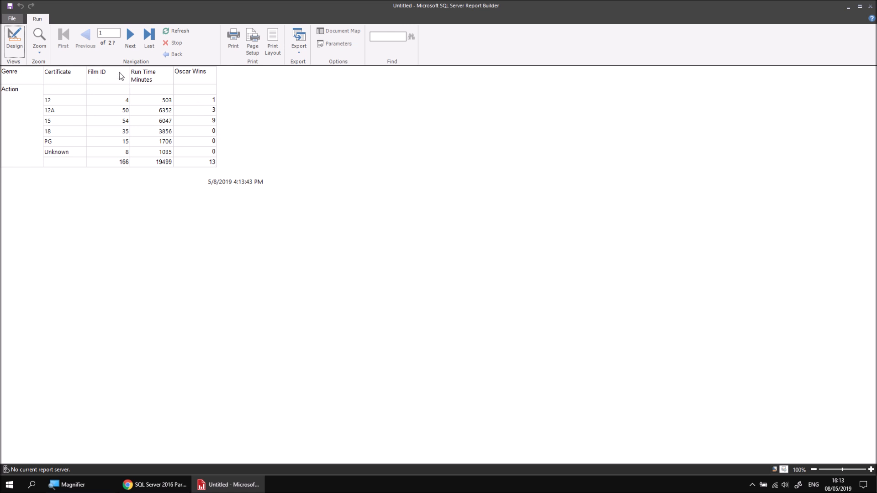
click(132, 35)
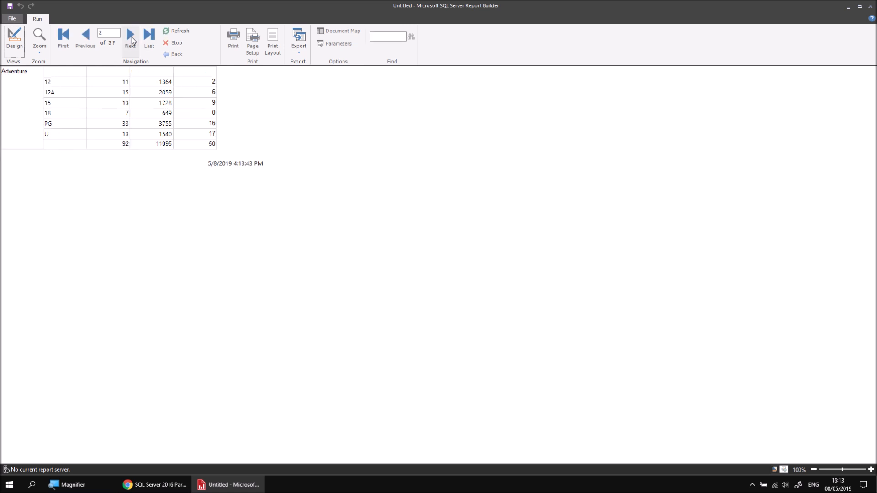
click(131, 37)
click(131, 38)
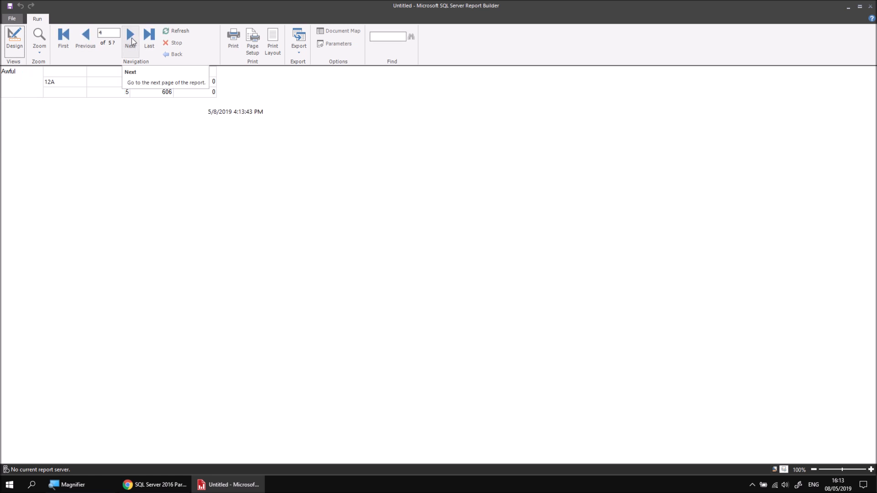
click(64, 39)
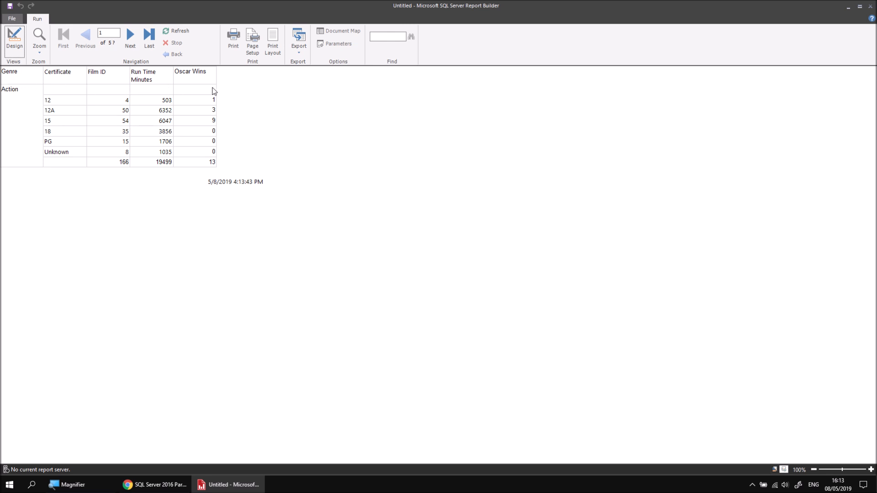
click(19, 47)
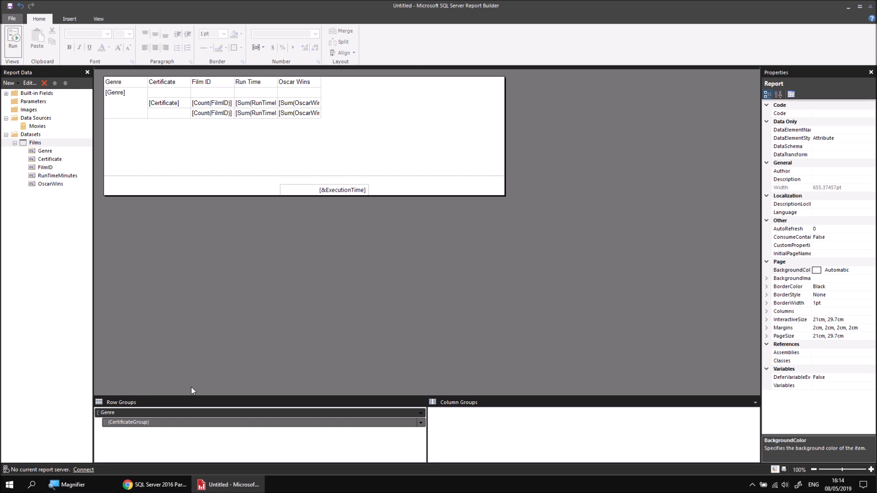
Step: Make the Genre group also insert a page break at the start of the group
right_click(163, 413)
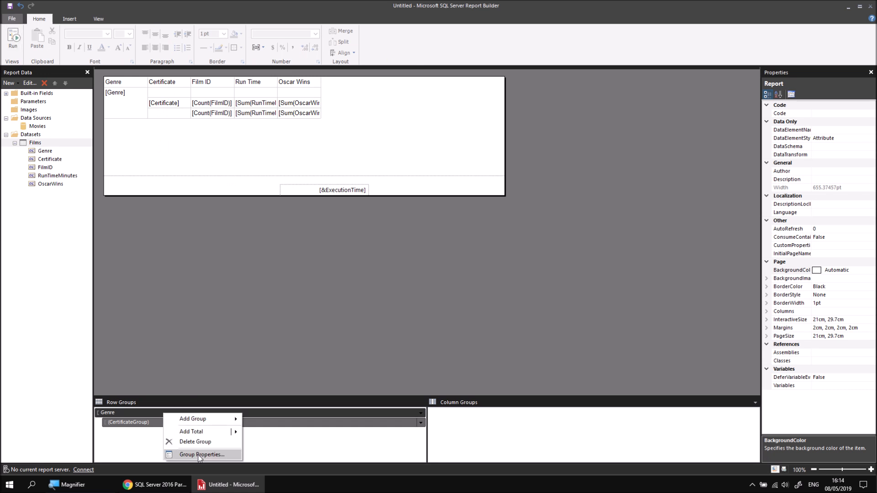
click(198, 455)
click(345, 163)
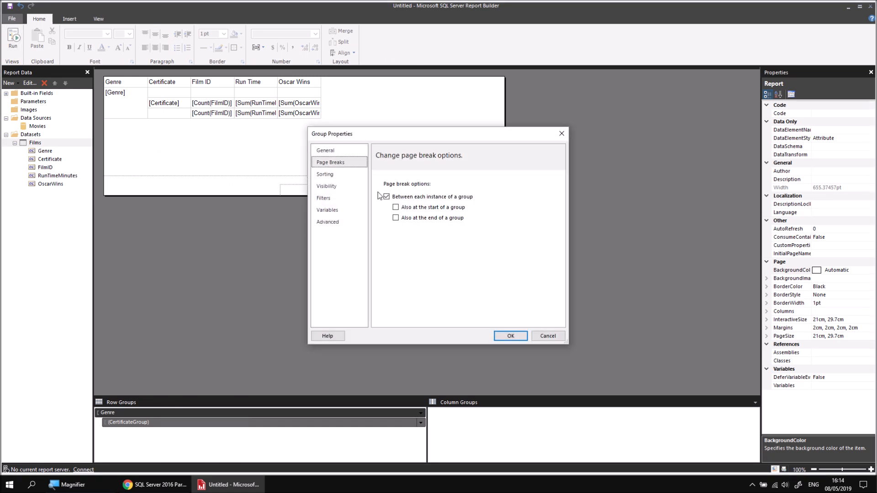
click(396, 208)
click(509, 336)
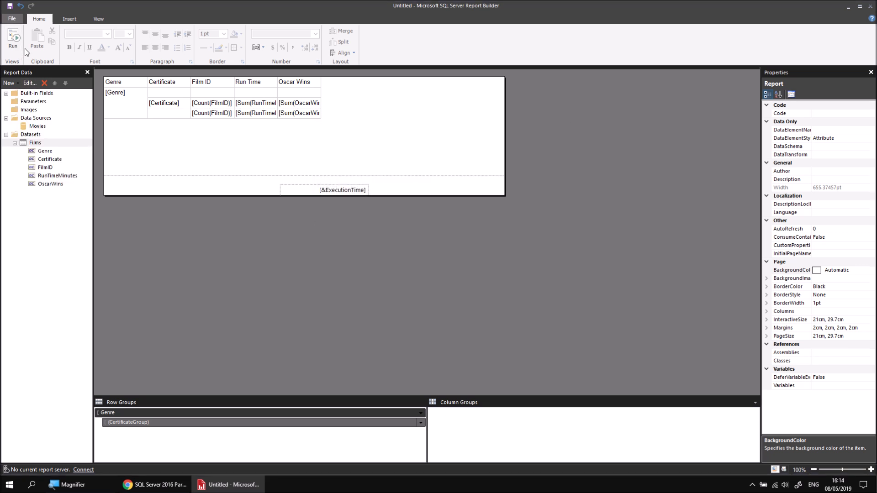
Step: Preview the paged report, step through the first pages, and return to design view
click(16, 42)
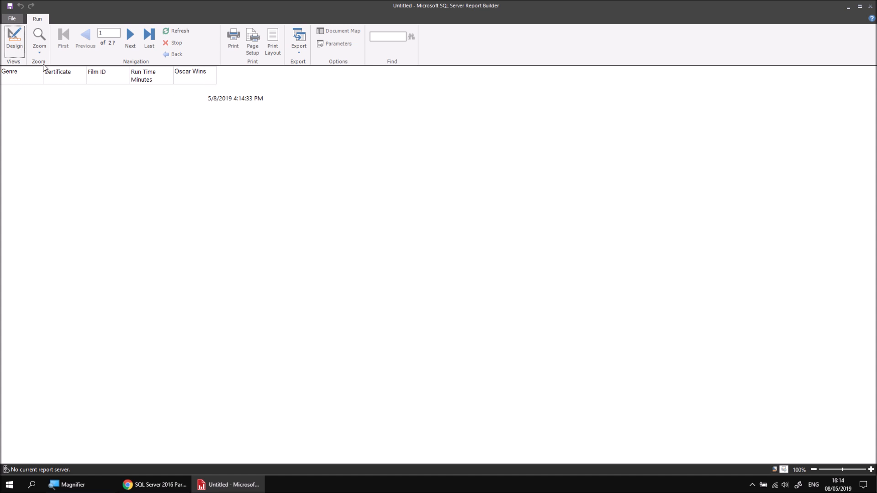
click(129, 40)
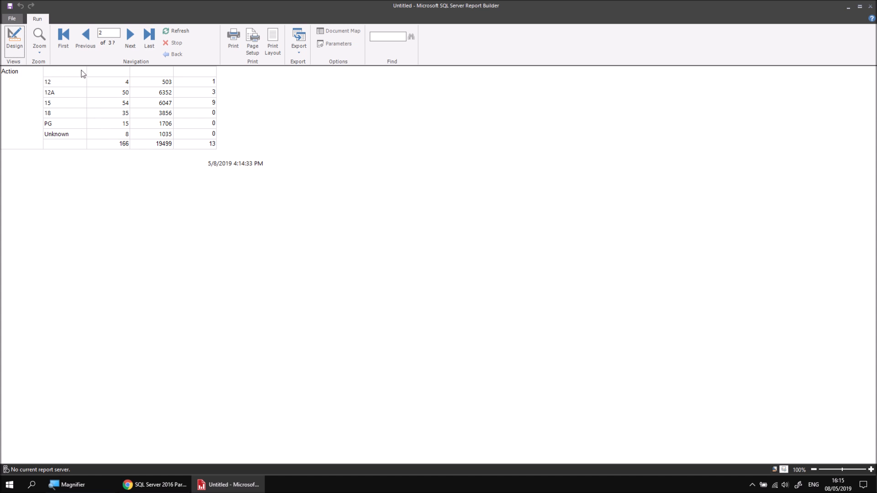
click(132, 38)
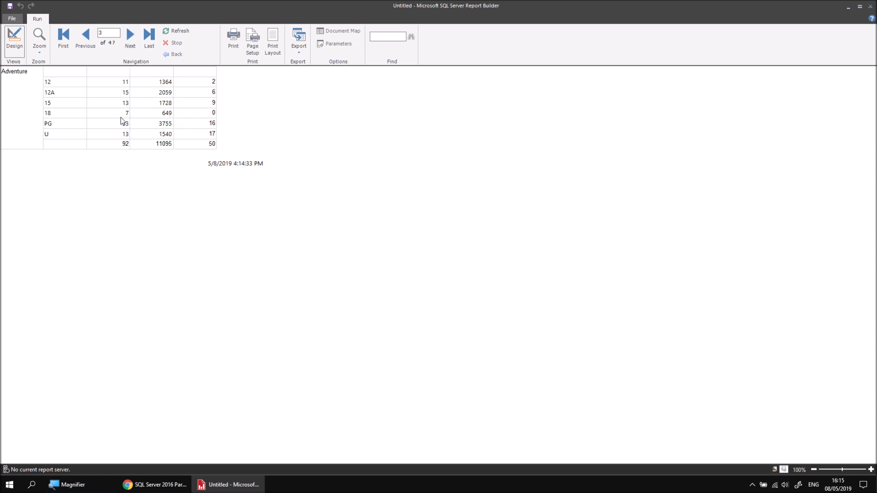
click(14, 37)
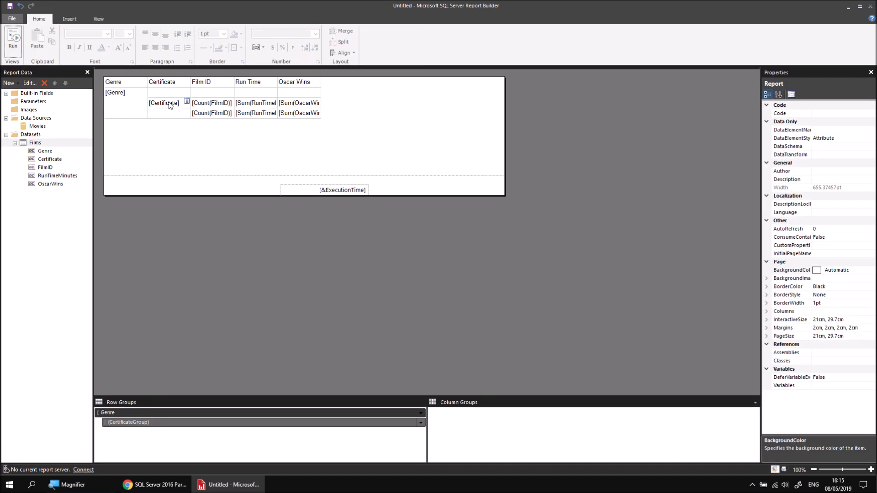
Step: Copy the column headings into the Genre row beside the genre field and delete the original header row
drag(173, 85, 291, 88)
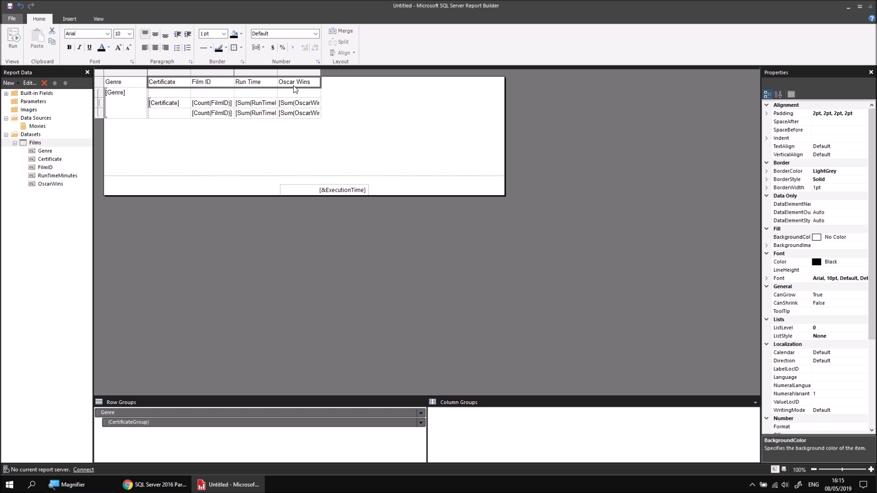
click(167, 95)
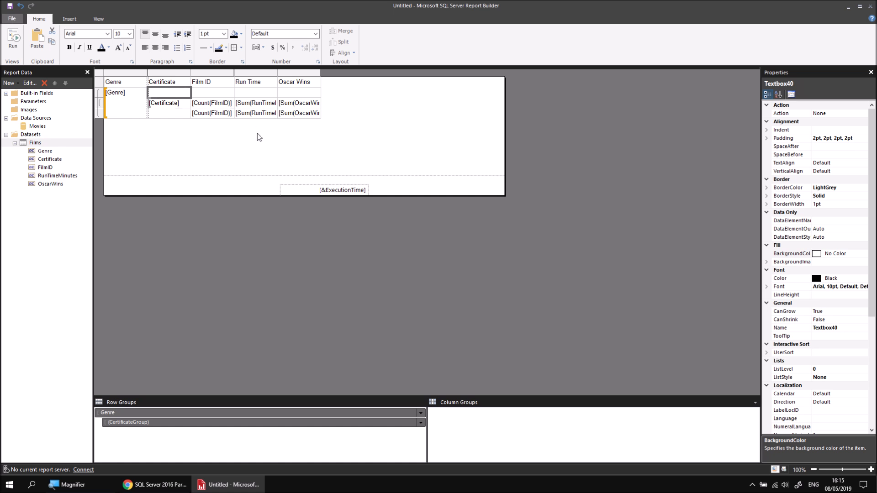
text(Certificate	Film ID	Run Time Minu	Oscar Wins)
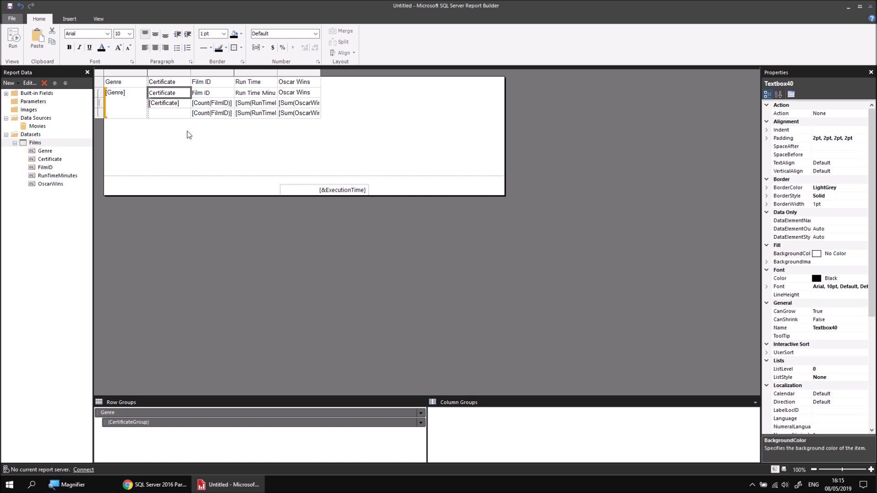
right_click(101, 84)
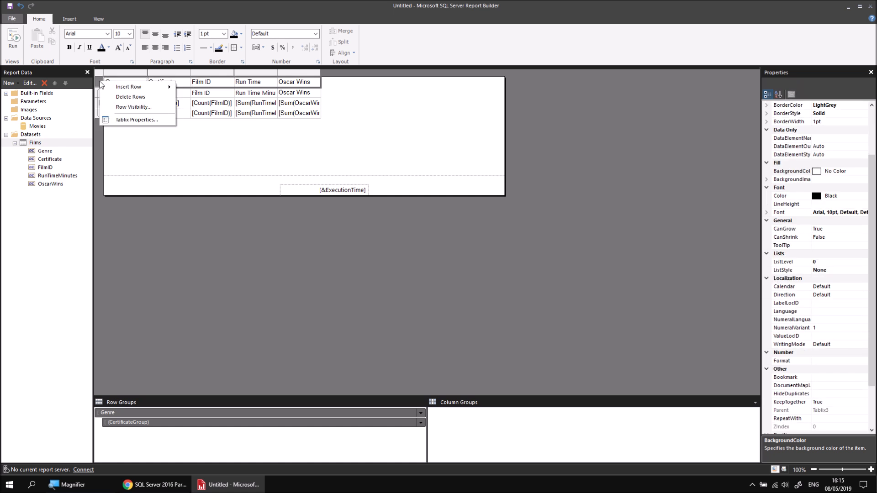
click(128, 96)
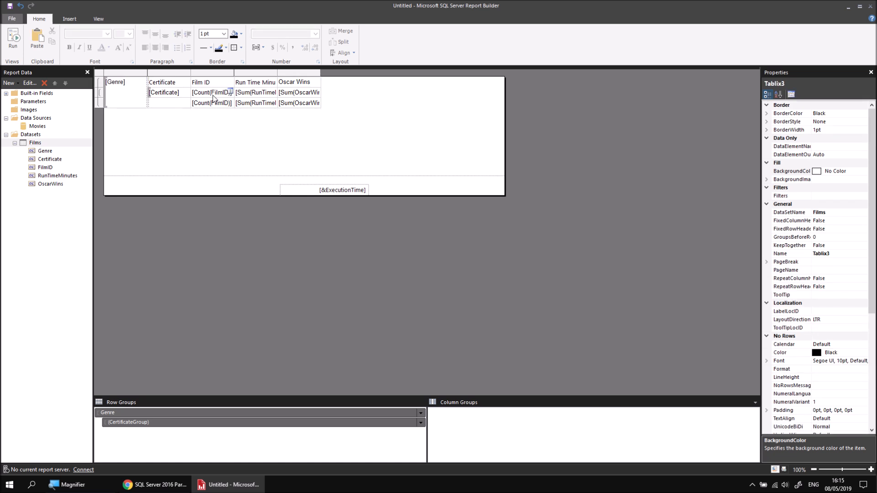
Step: Give the relocated heading cells a LightSteelBlue fill and bold text
drag(289, 84, 187, 87)
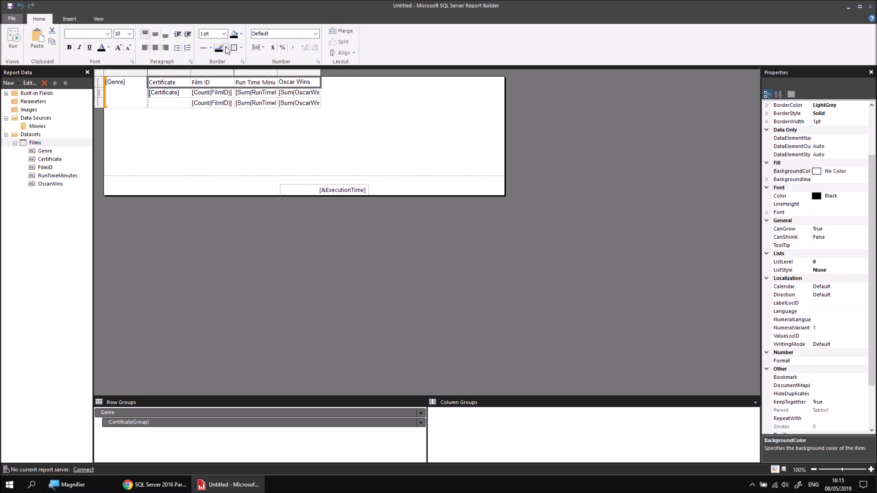
click(241, 34)
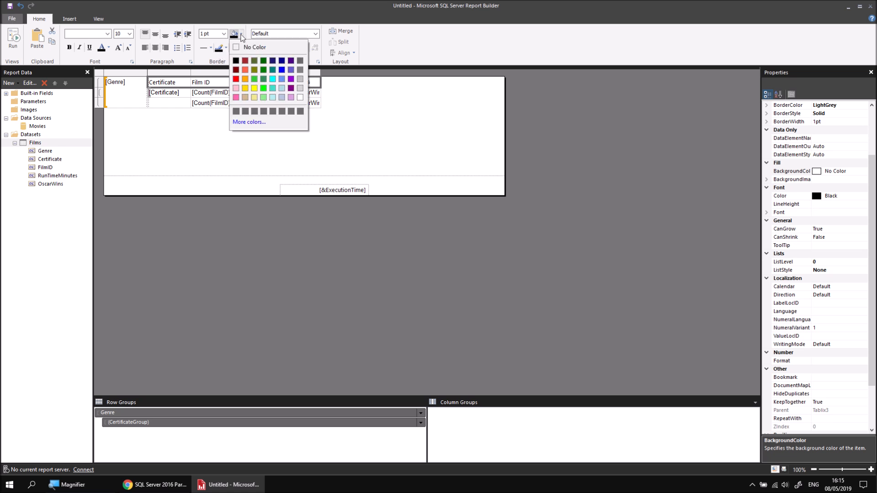
click(280, 98)
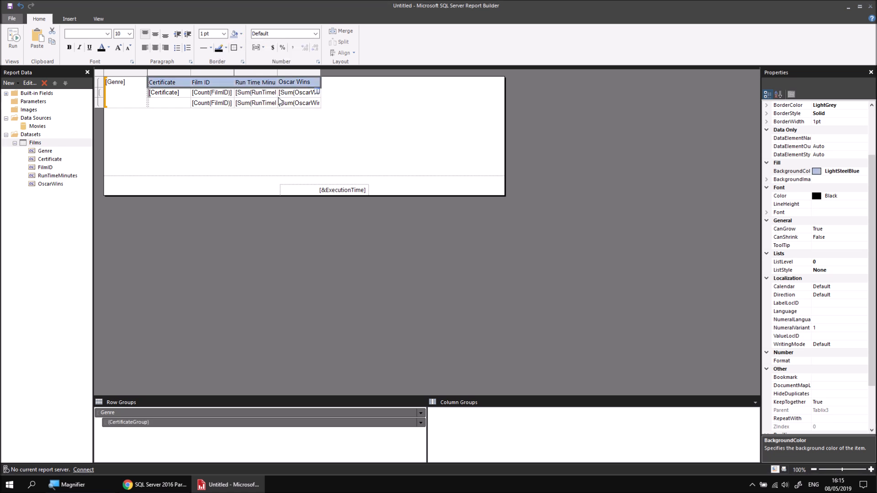
click(69, 47)
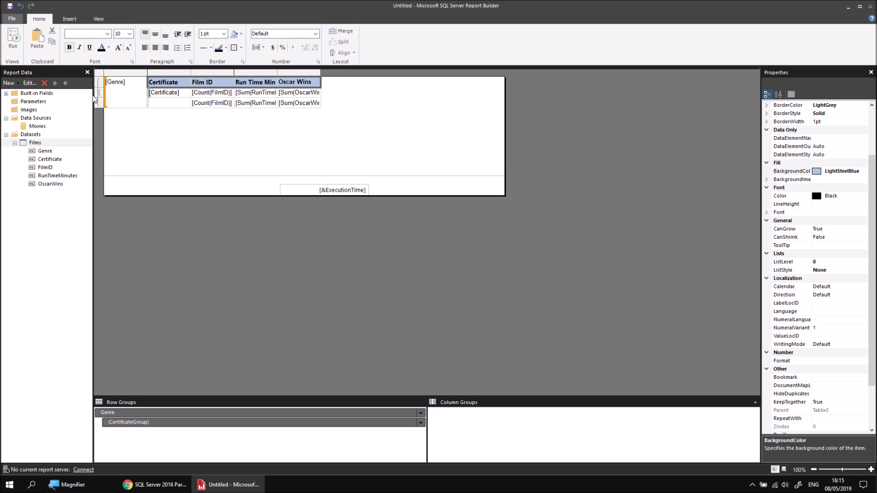
Step: Fill the Genre cell with SlateBlue and make its text white and bold
click(129, 105)
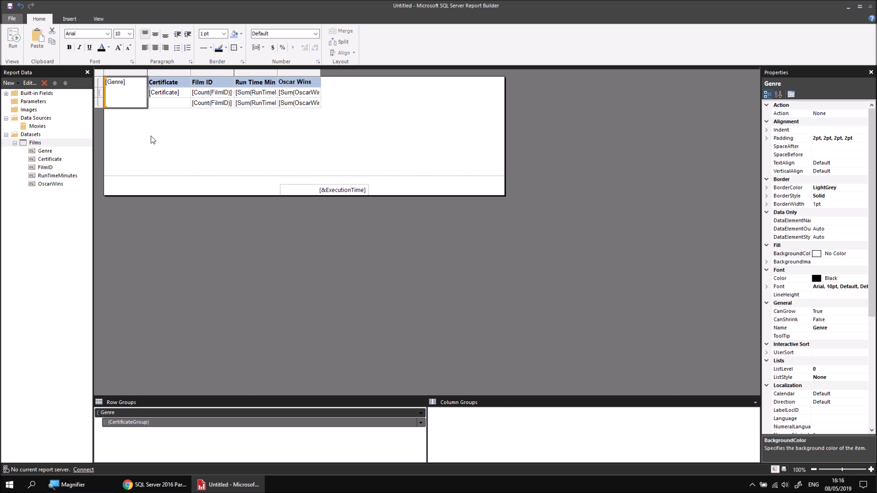
click(242, 35)
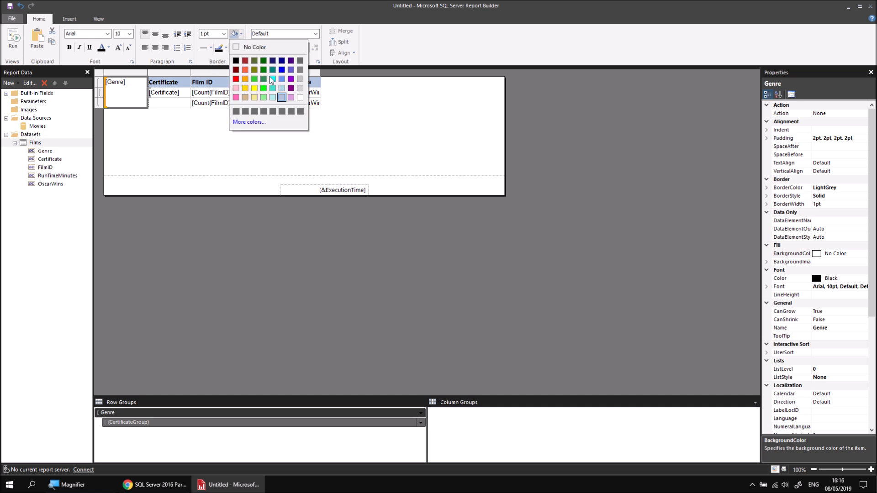
click(294, 75)
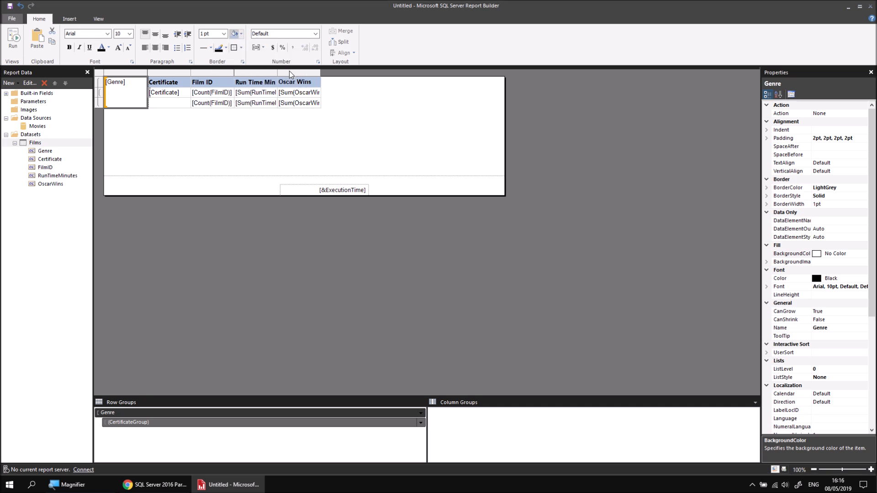
click(108, 47)
click(169, 96)
click(69, 47)
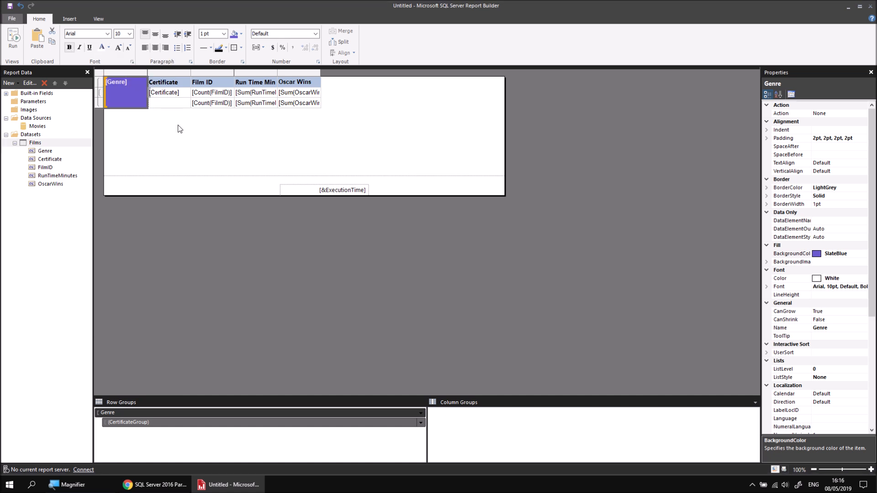
Step: Label the empty cell below the certificate field as Totals
click(170, 103)
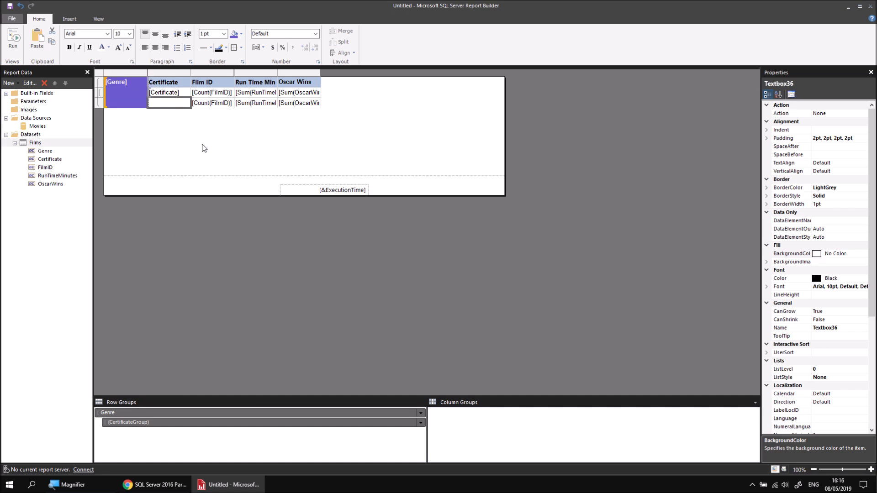
text(Tota)
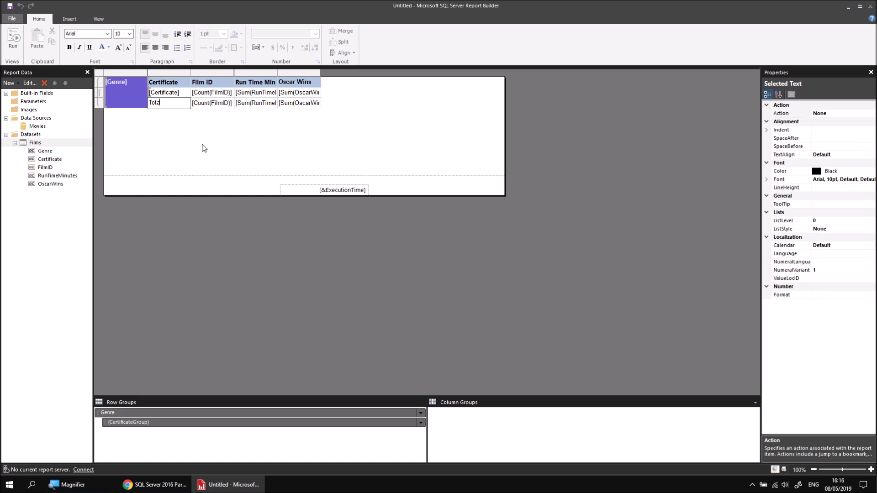
text(ls)
click(205, 148)
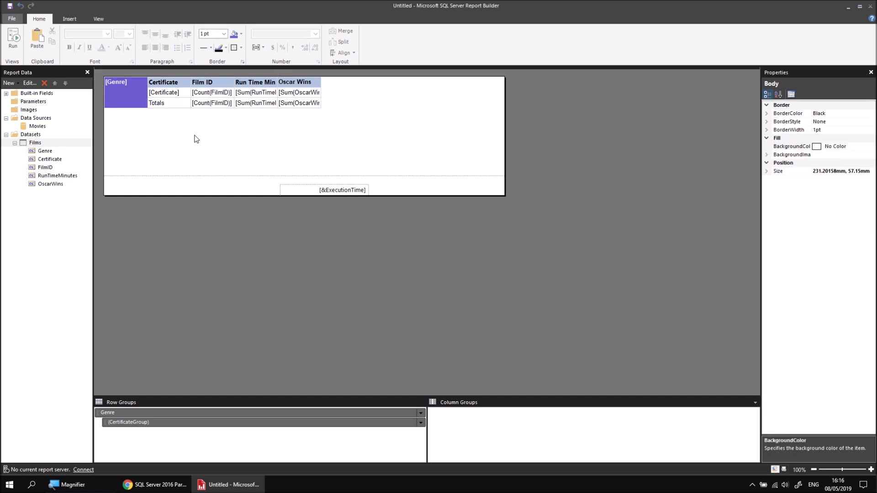
Step: Give the Totals cell a SlateBlue fill with white bold text
click(173, 106)
click(234, 33)
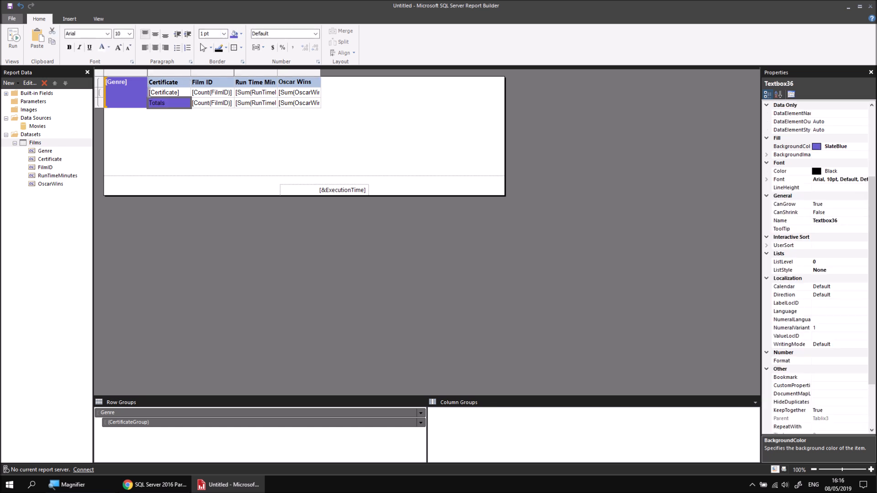
click(103, 50)
click(69, 47)
Step: Give the count and sum total cells a LightSteelBlue fill
click(205, 106)
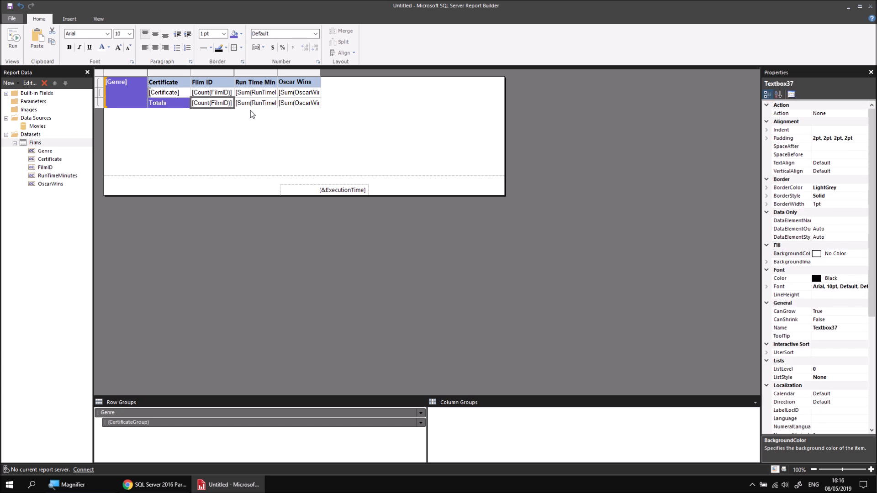
ctrl+click(274, 106)
ctrl+click(298, 104)
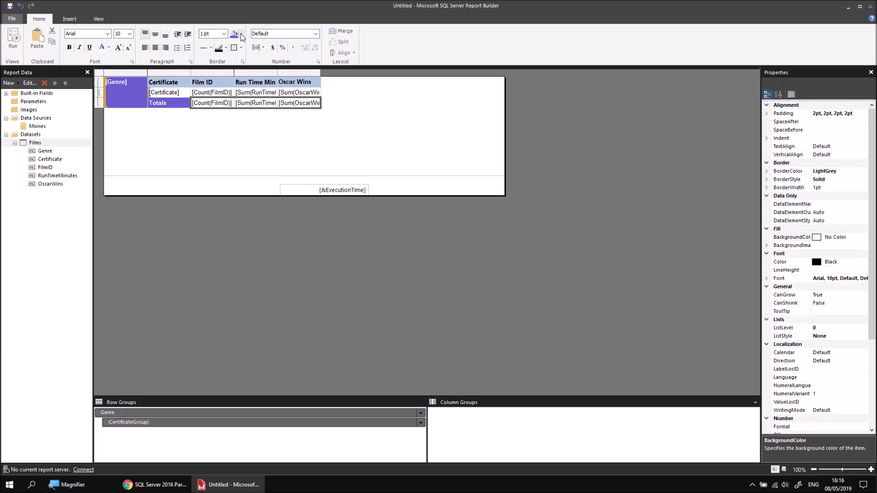
click(241, 33)
click(281, 96)
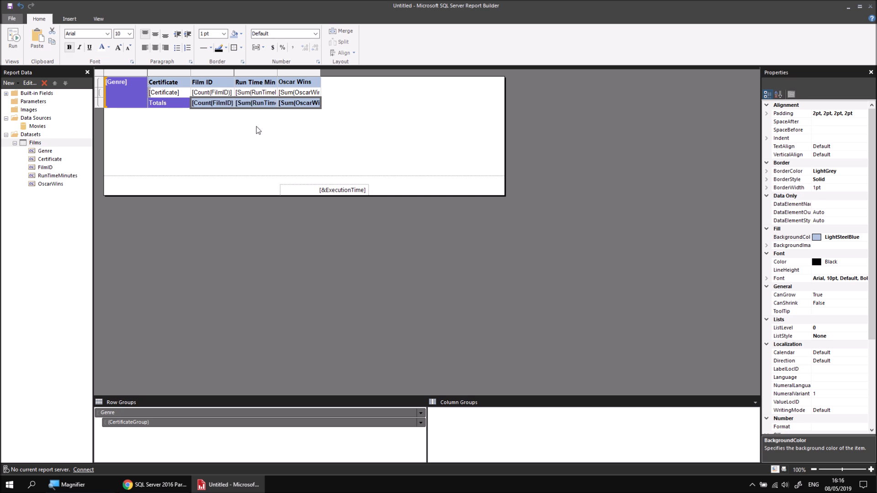
Step: Preview the report, page through the first genre pages, and return to design view
click(12, 39)
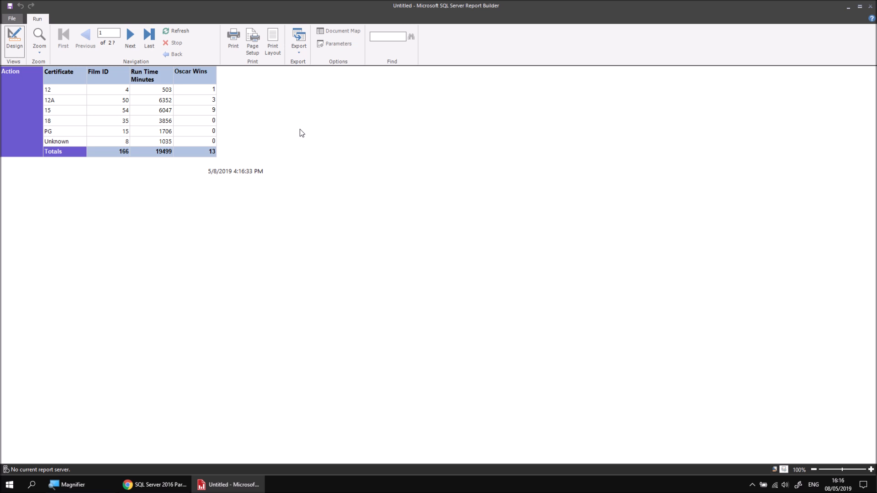
click(130, 38)
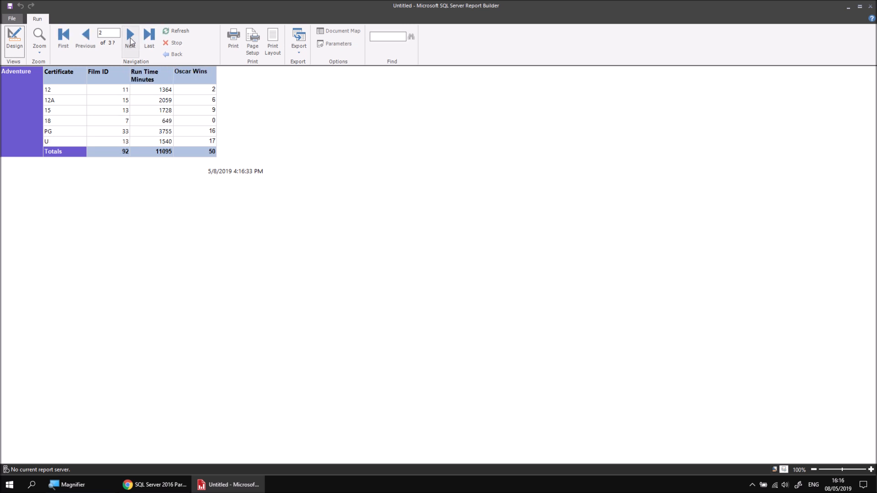
click(131, 38)
click(132, 37)
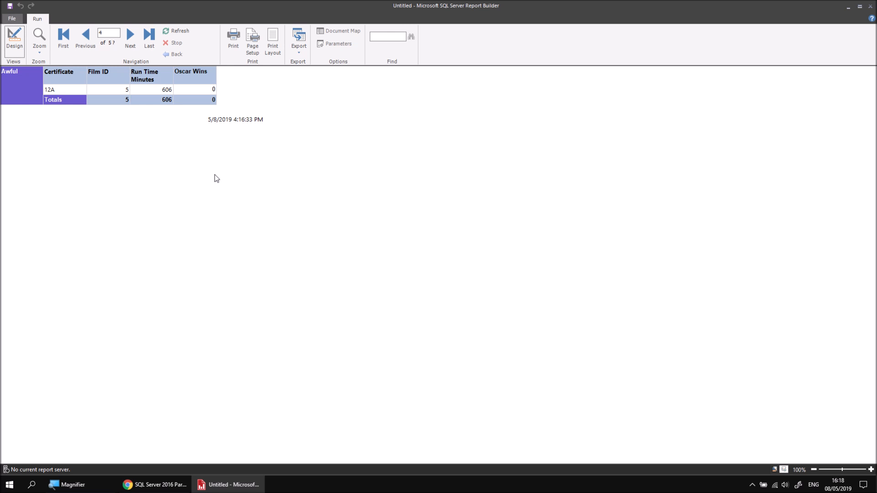
click(14, 39)
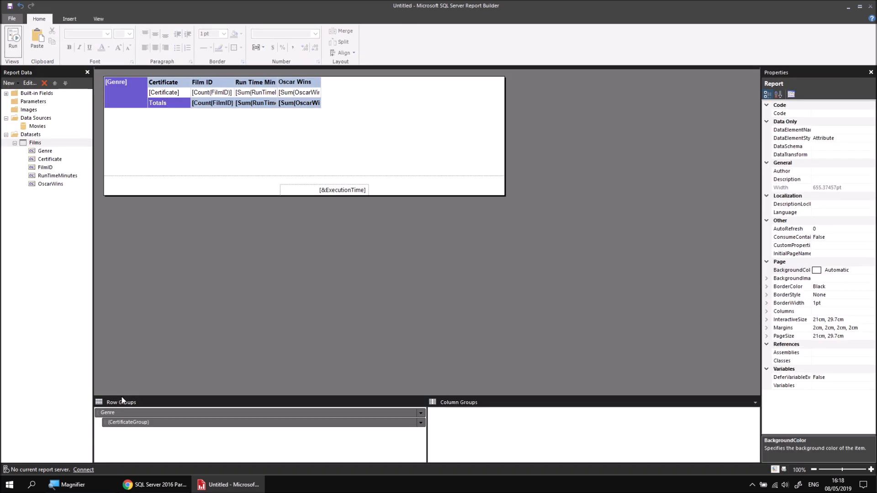
Step: Turn off the page breaks between instances of the Genre group in its group properties
click(128, 414)
right_click(127, 413)
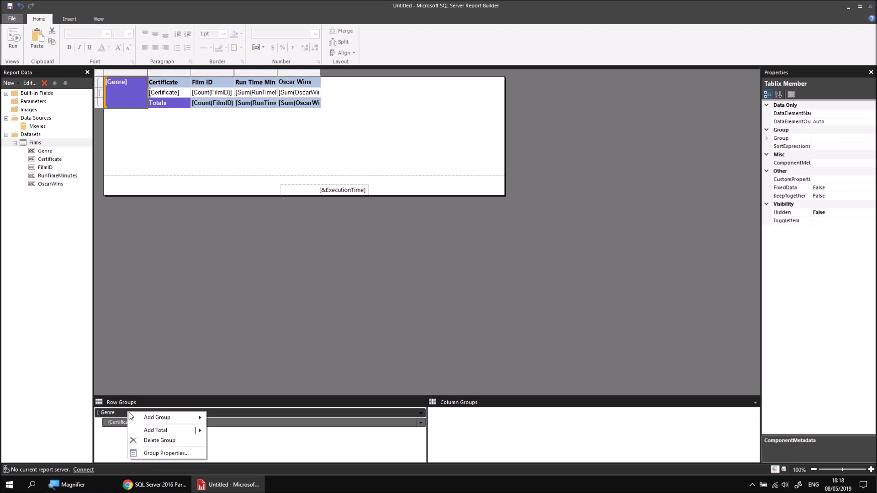
click(158, 456)
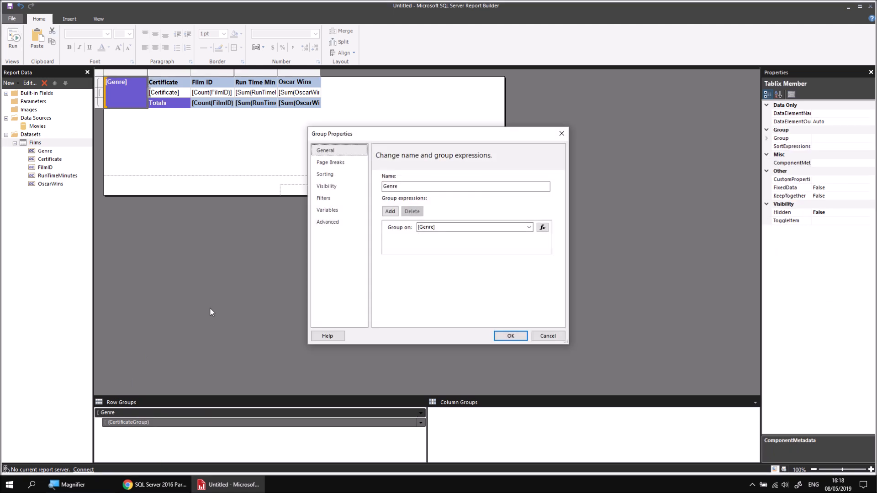
click(331, 163)
click(387, 197)
click(387, 197)
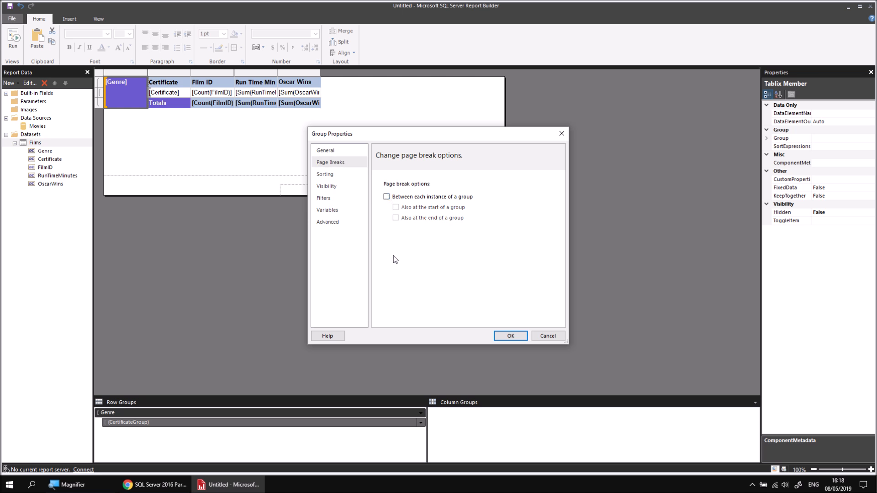
click(505, 337)
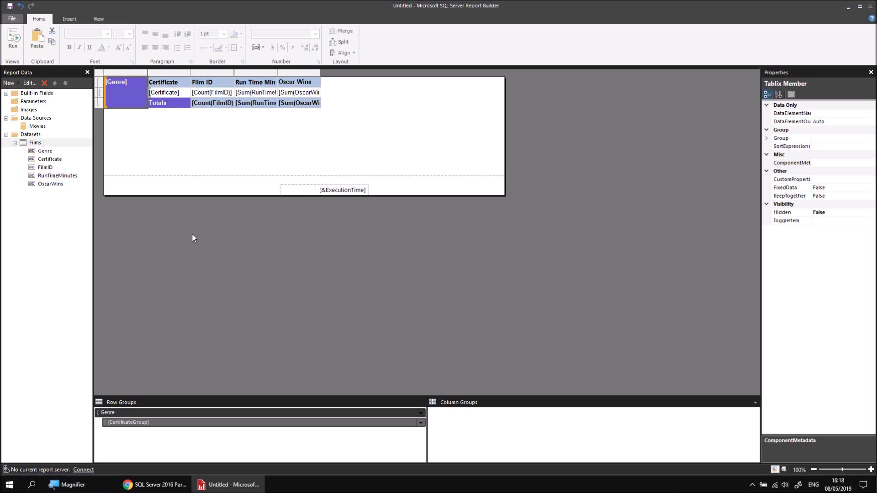
Step: Add the Country field from the Country table to the Films dataset query
right_click(40, 143)
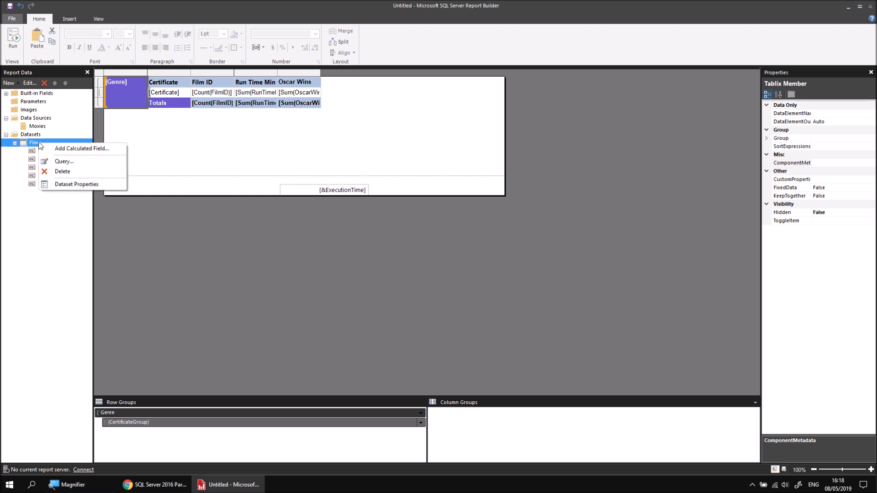
click(63, 161)
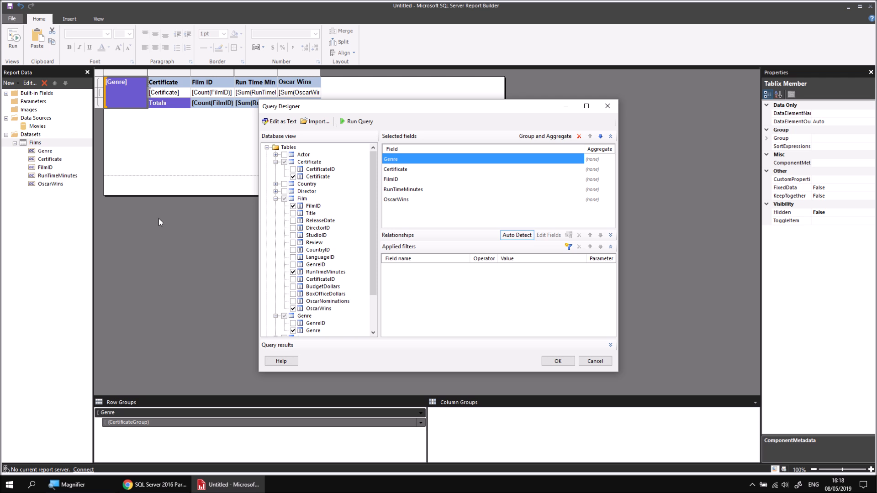
click(276, 184)
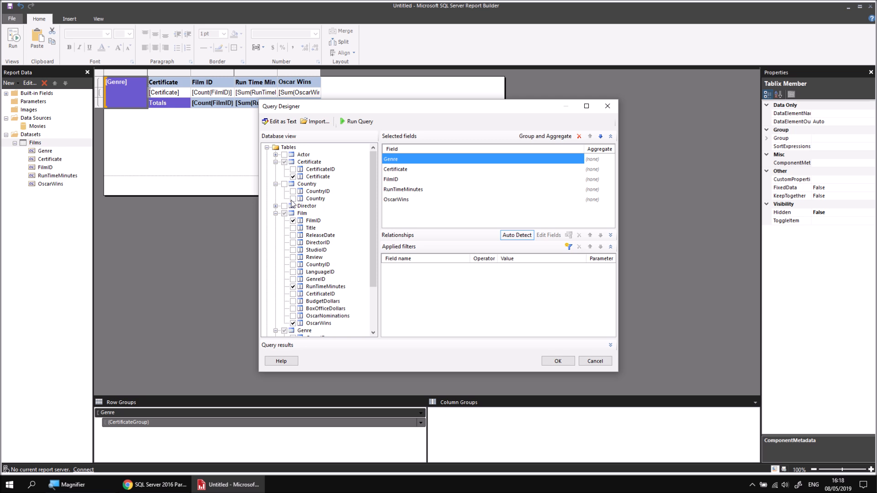
click(292, 199)
click(558, 361)
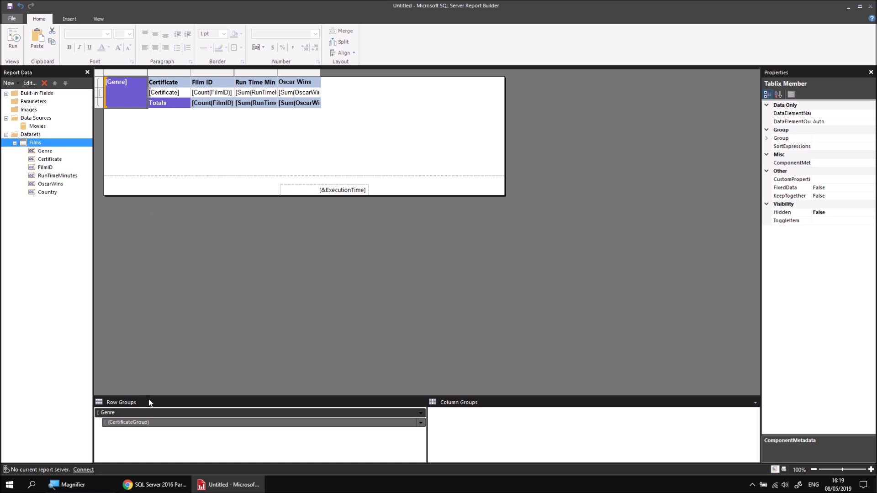
Step: Add a parent group above Genre grouped by [Country], with a group header and group footer
right_click(144, 413)
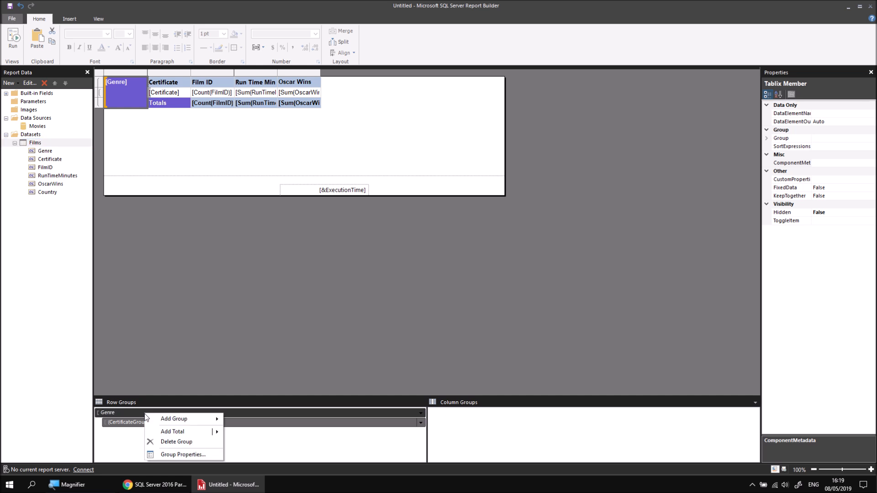
mouse_move(177, 424)
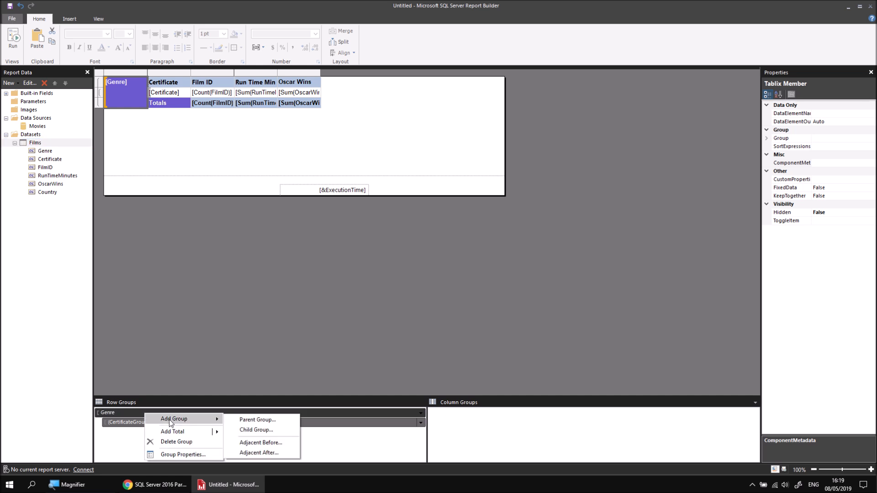
click(242, 421)
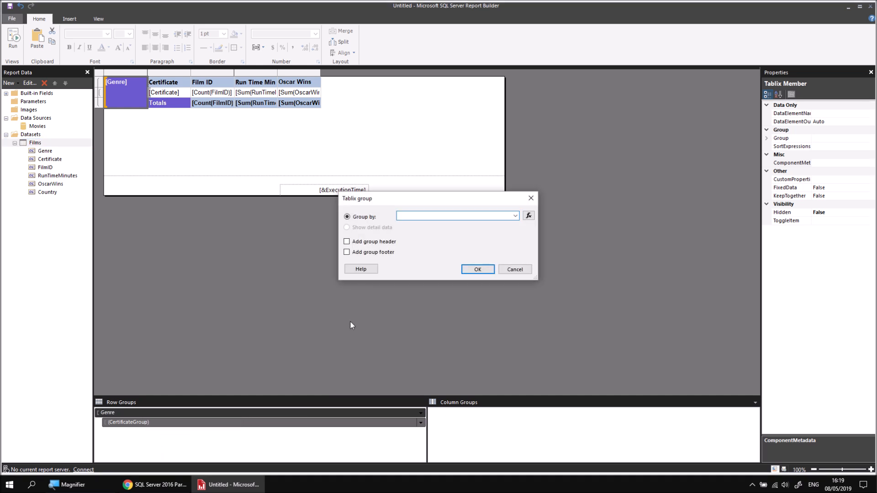
click(516, 216)
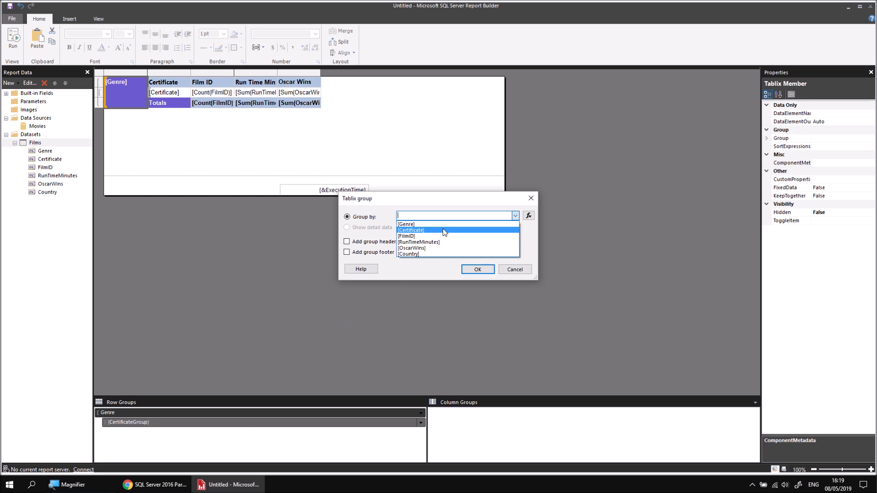
click(424, 253)
click(347, 243)
click(346, 252)
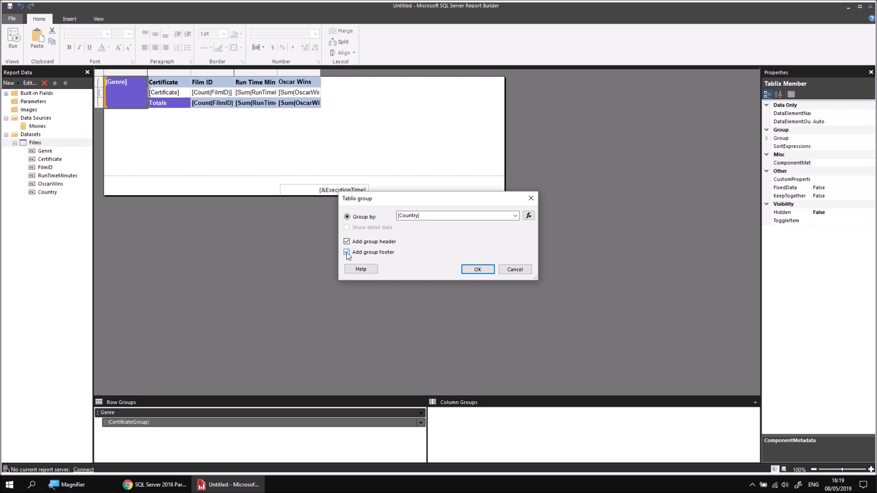
click(471, 270)
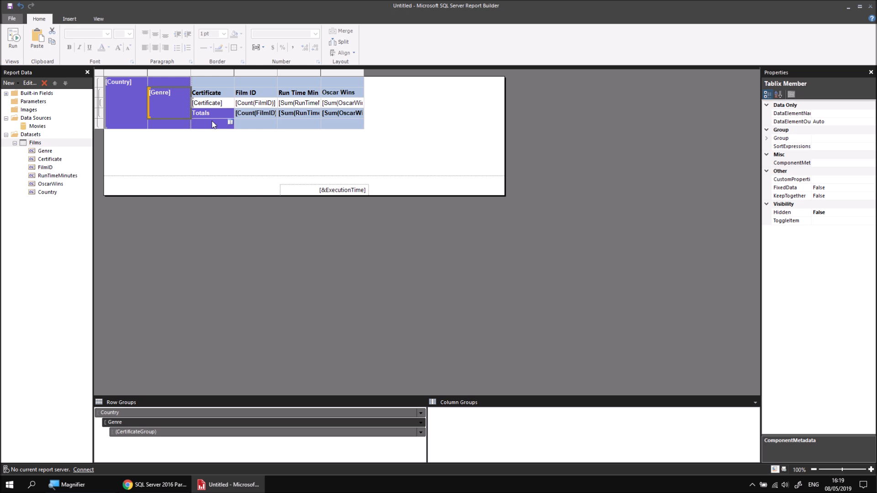
Step: Copy the Genre totals row cells into the new Country footer row and preview the report
click(216, 115)
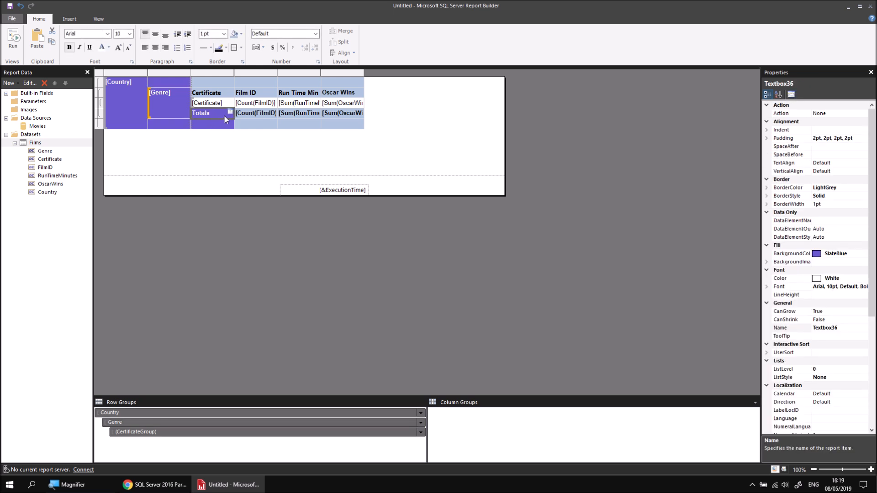
click(256, 116)
drag(275, 116, 330, 117)
click(216, 125)
key(ctrl+v)
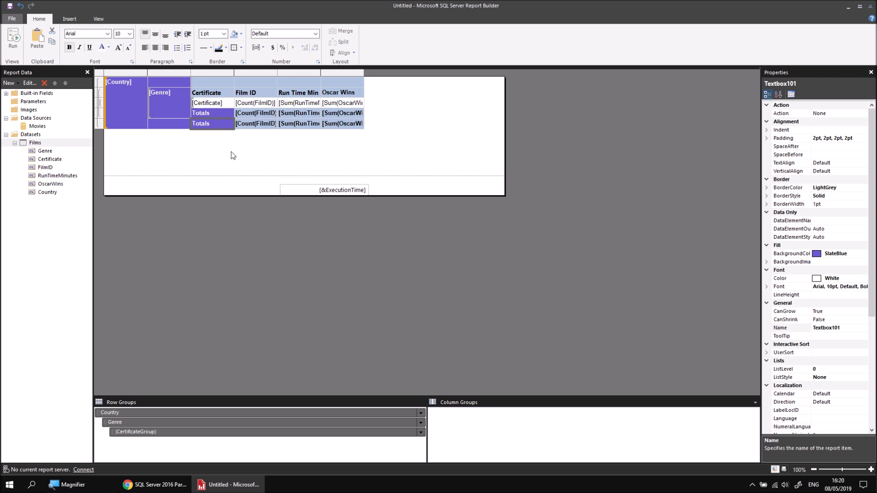
click(13, 39)
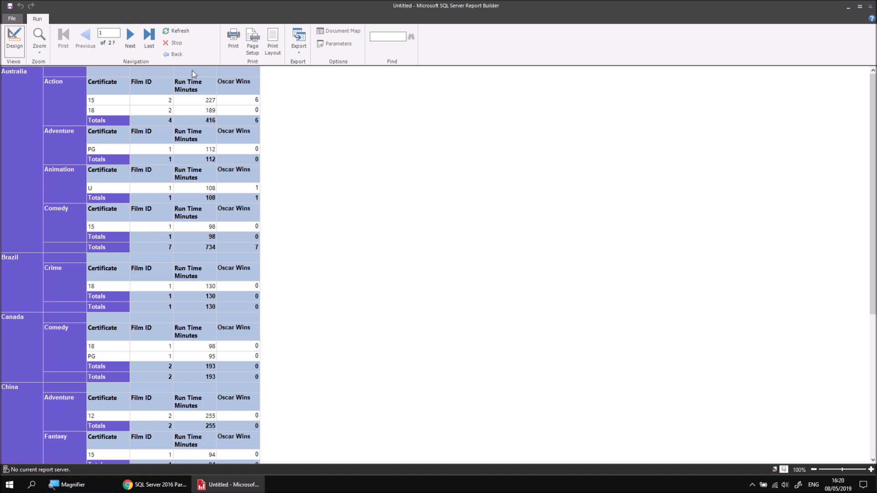
click(13, 46)
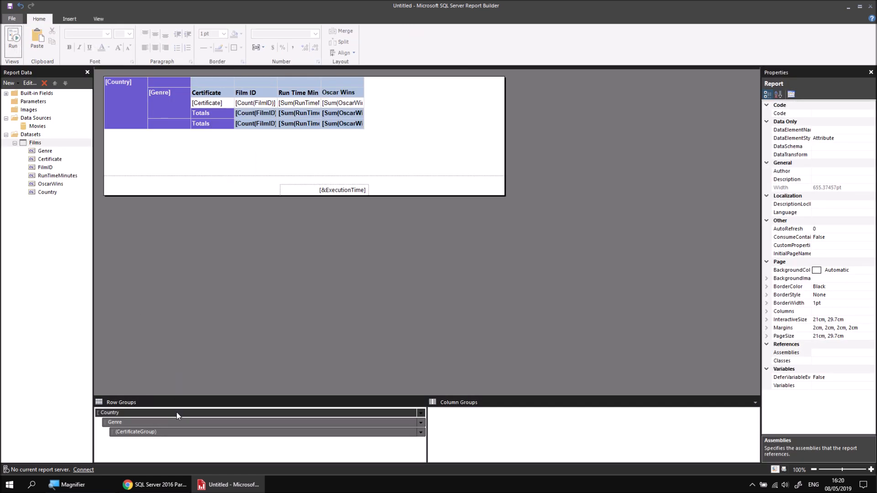
Step: Set a page break between each instance of the Country group in its group properties
right_click(176, 412)
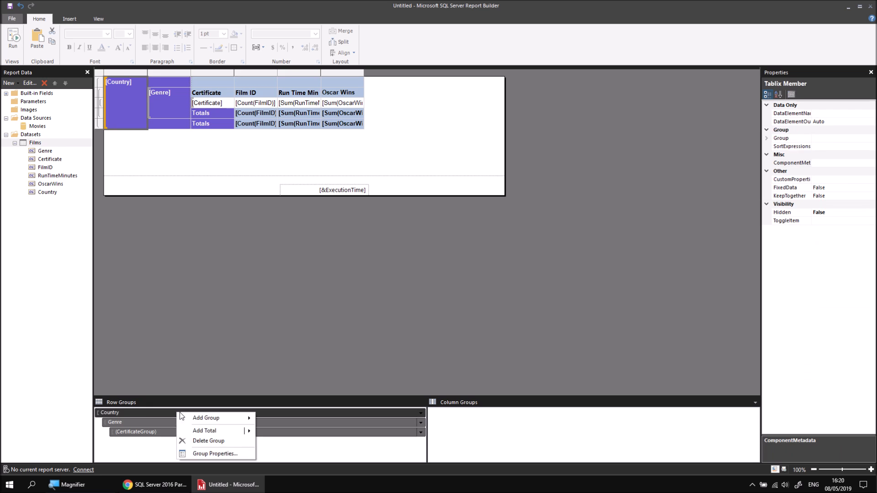
click(205, 455)
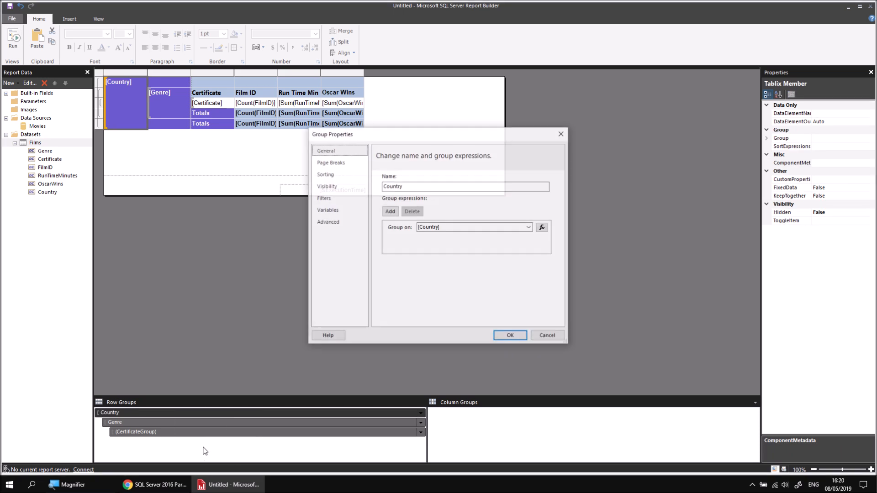
click(326, 163)
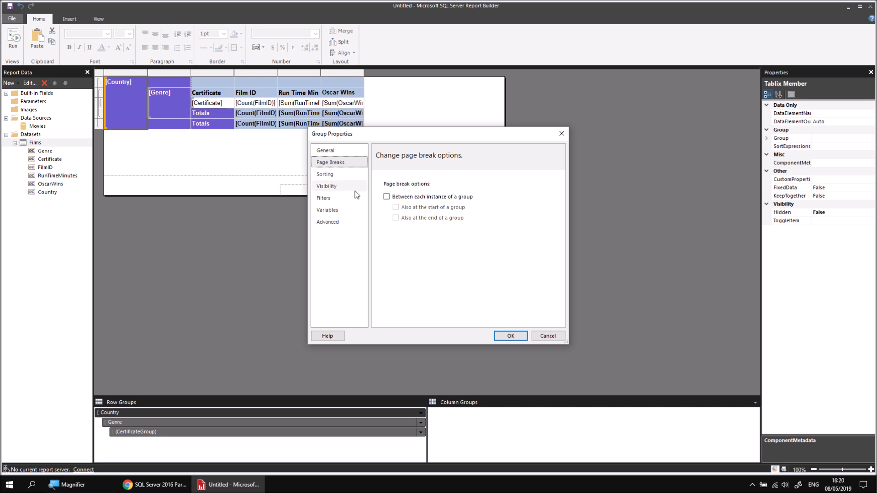
click(386, 197)
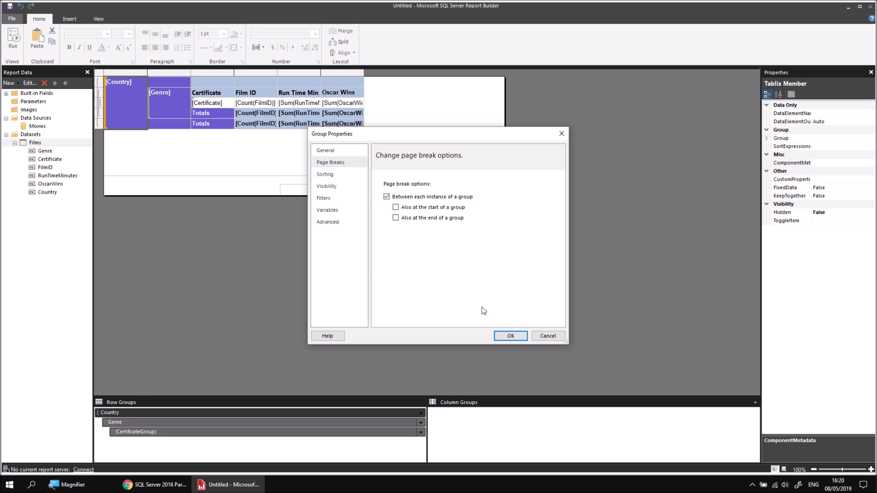
click(509, 336)
Step: Run the report and page through the country pages up to Hong Kong
click(13, 39)
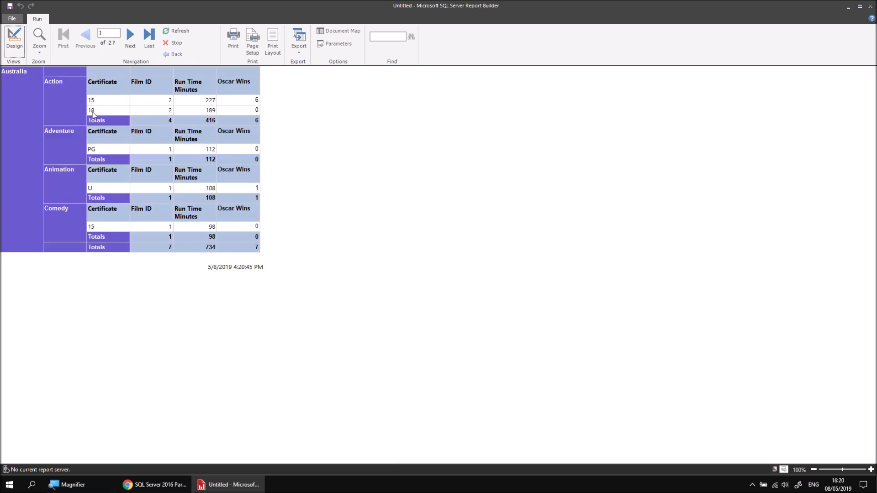
click(130, 36)
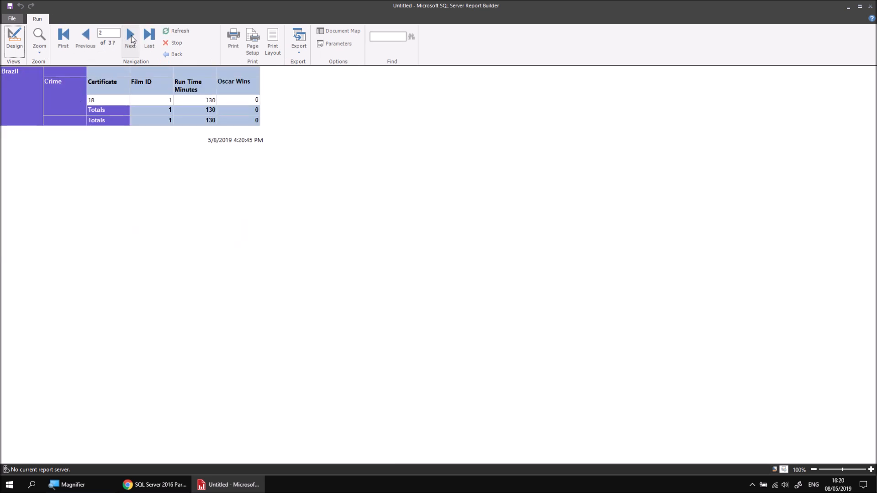
click(131, 37)
click(132, 38)
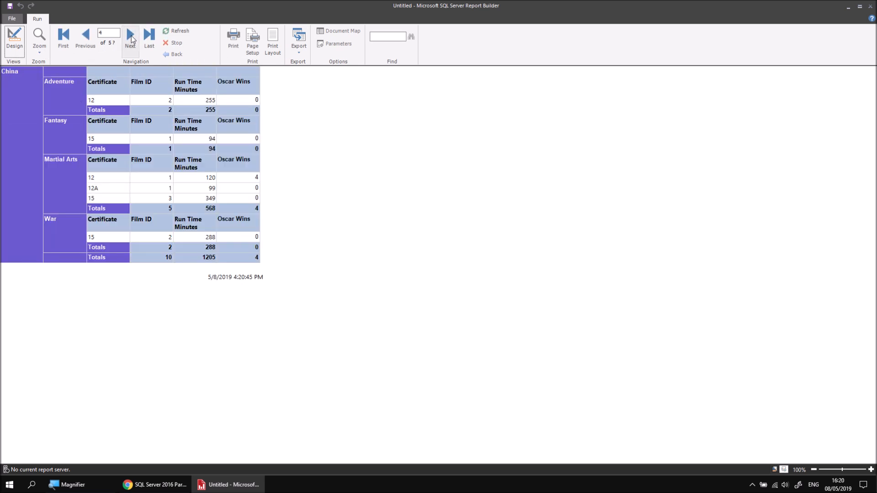
click(131, 38)
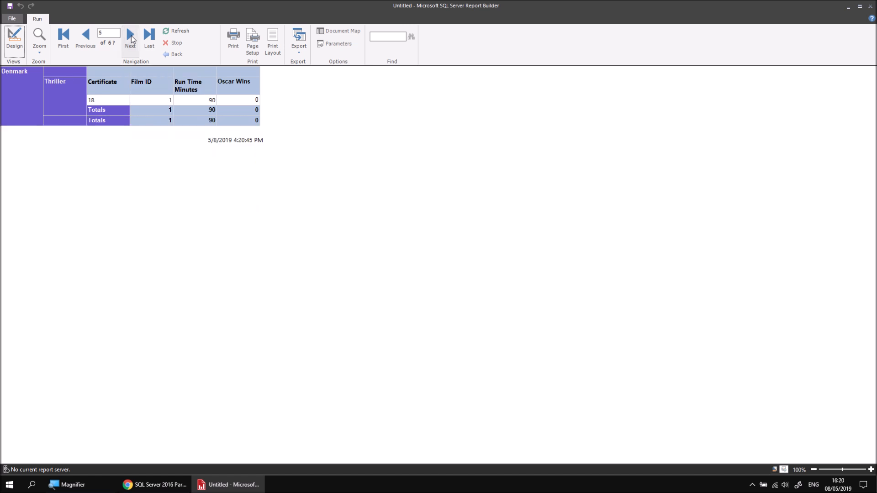
click(131, 37)
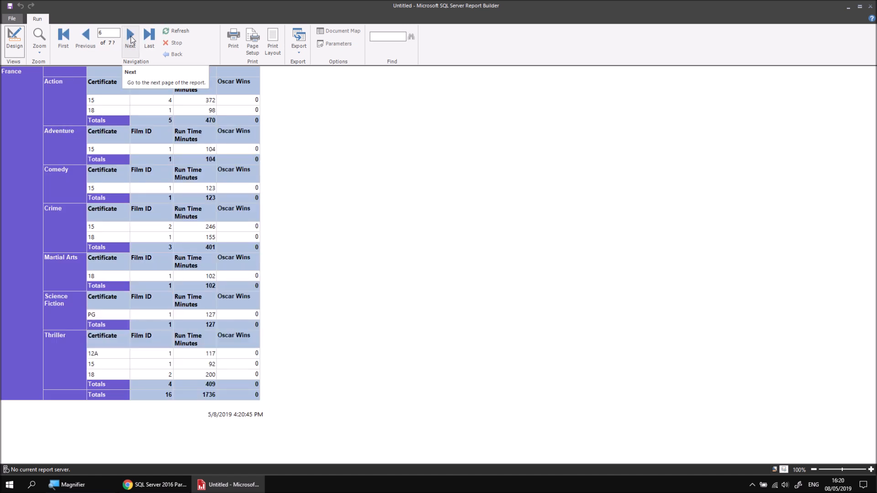
click(131, 37)
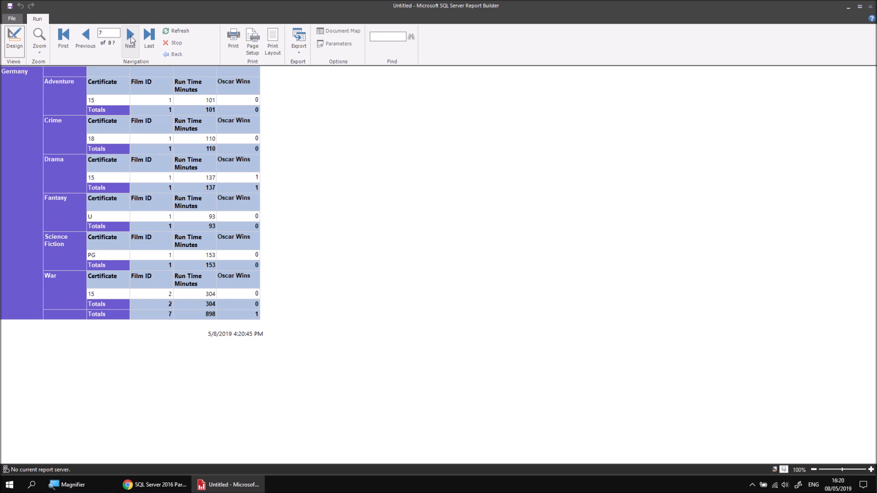
click(131, 38)
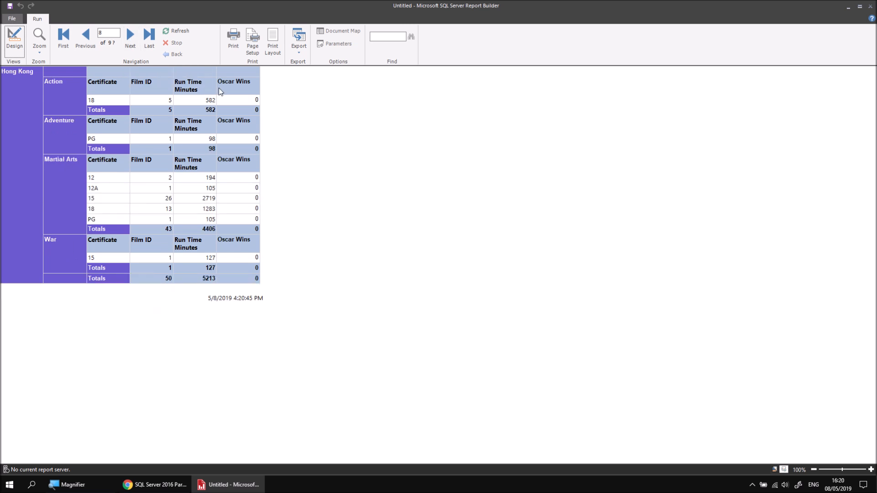